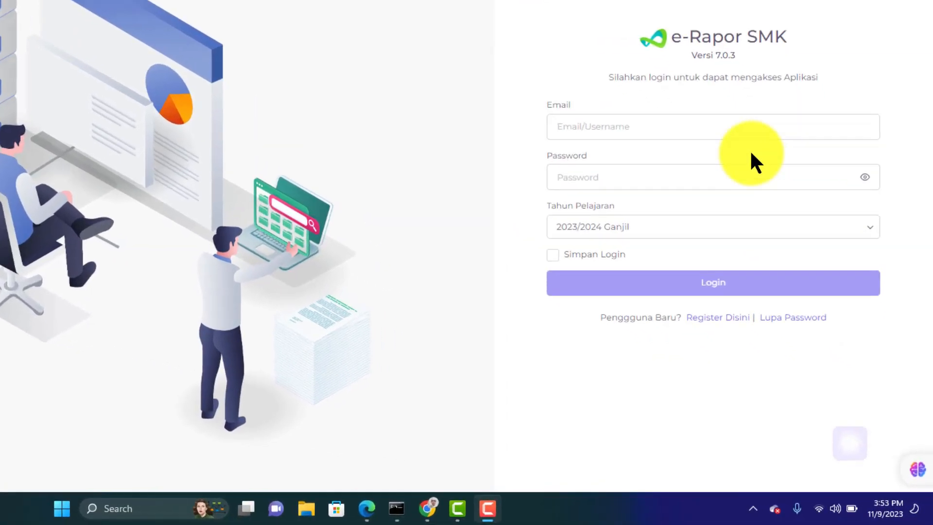
Log in for 2023/2024 Ganjil with the saved teacher e-mail and password, and dismiss the browser's password warning.
{"action": "left_click", "coordinate": [673, 133]}
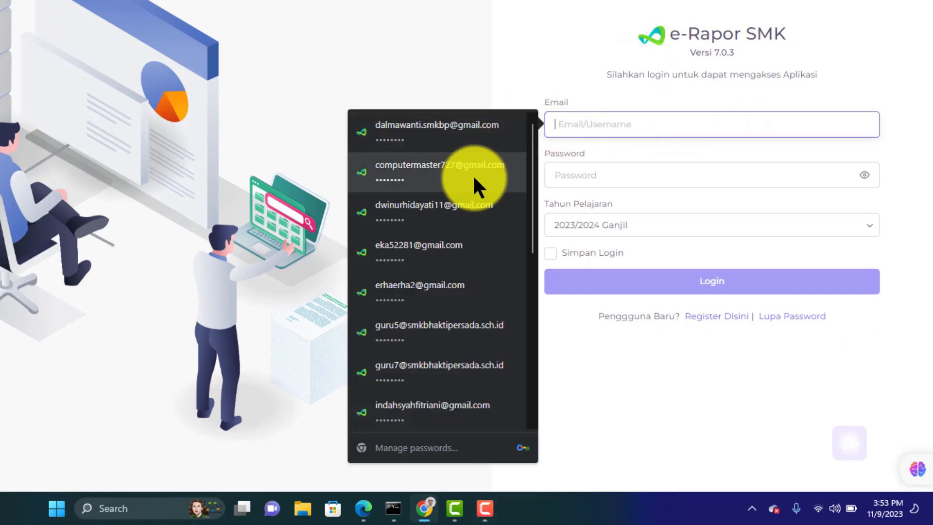
{"action": "left_click", "coordinate": [379, 167]}
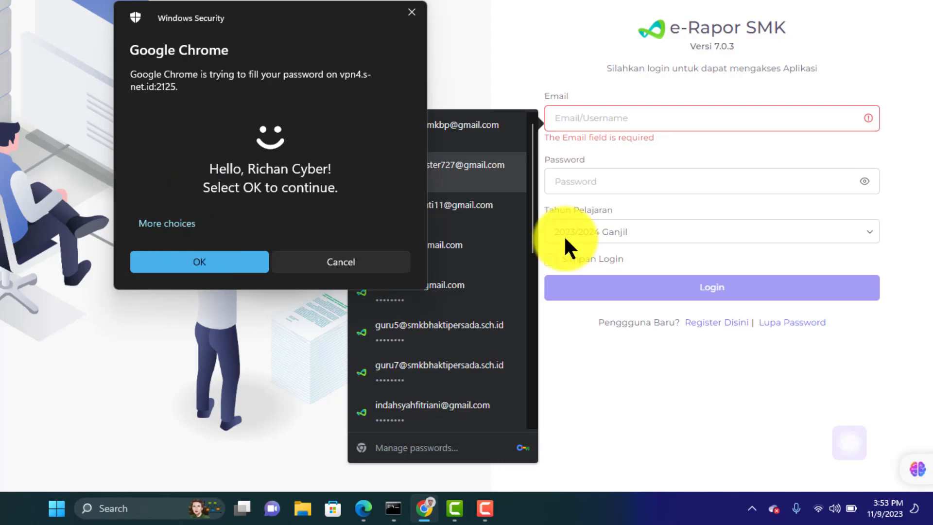
{"action": "key", "text": "Return"}
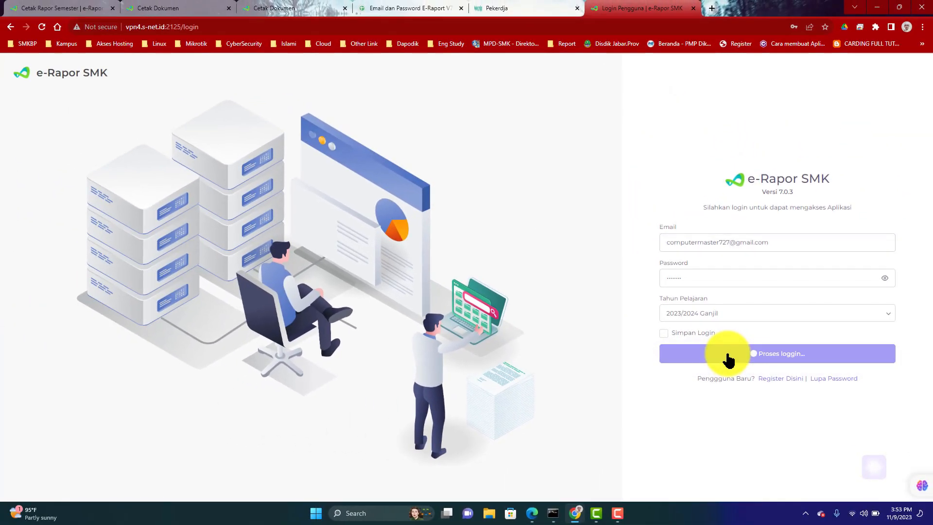
{"action": "left_click", "coordinate": [647, 287]}
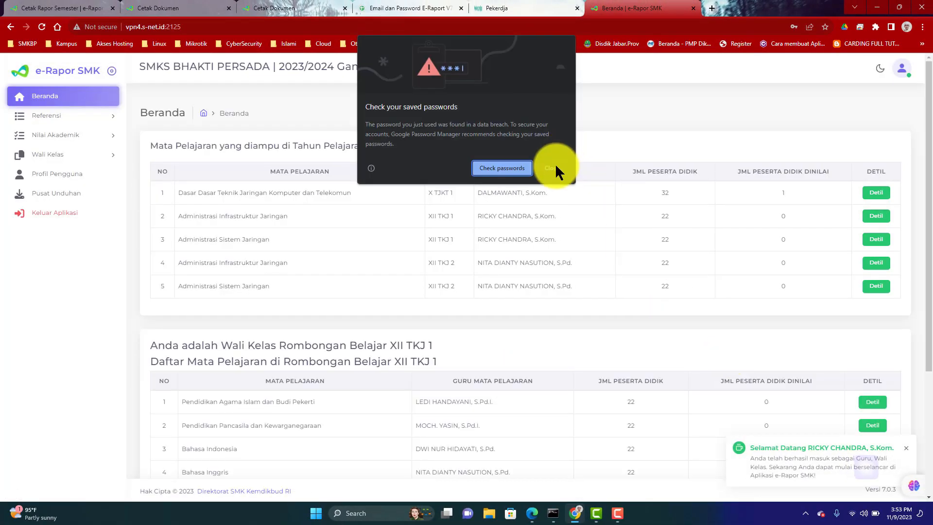
{"action": "left_click", "coordinate": [554, 167]}
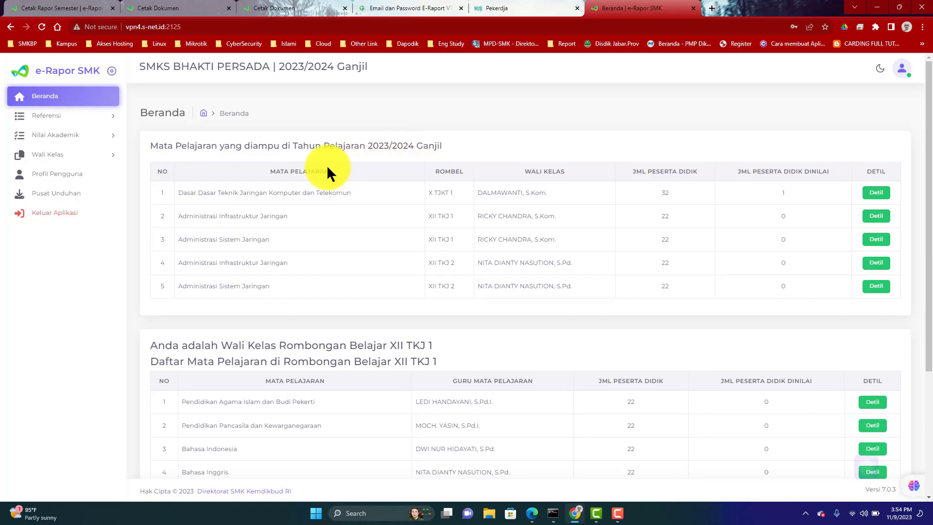
Review the taught and homeroom subject tables on Beranda, including the assessment details for Pendidikan Agama Islam dan Budi Pekerti.
{"action": "left_click_drag", "start_coordinate": [149, 145], "coordinate": [818, 295]}
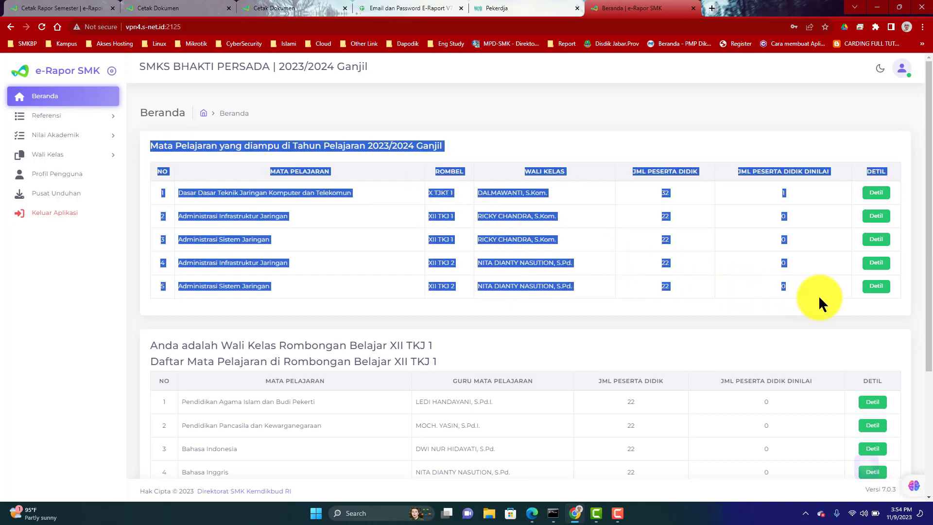
{"action": "left_click", "coordinate": [534, 312]}
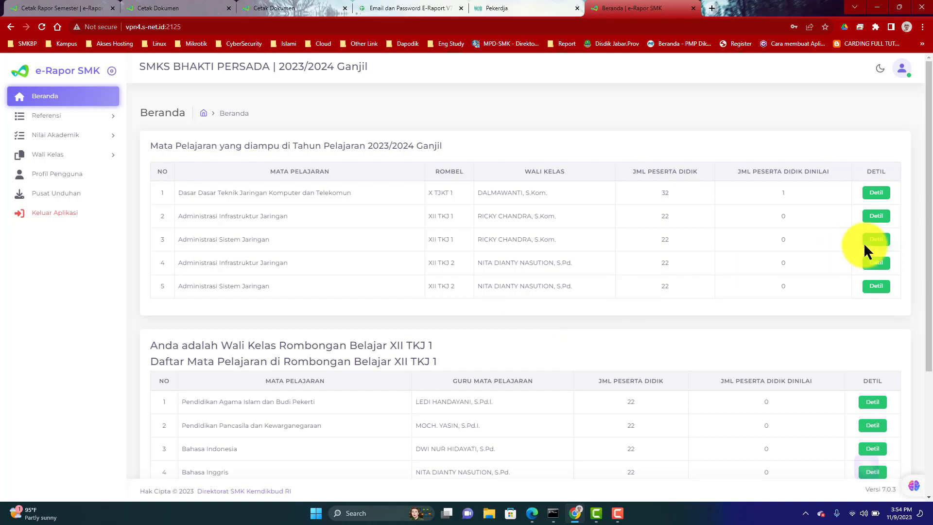
{"action": "left_click_drag", "start_coordinate": [932, 195], "coordinate": [932, 307]}
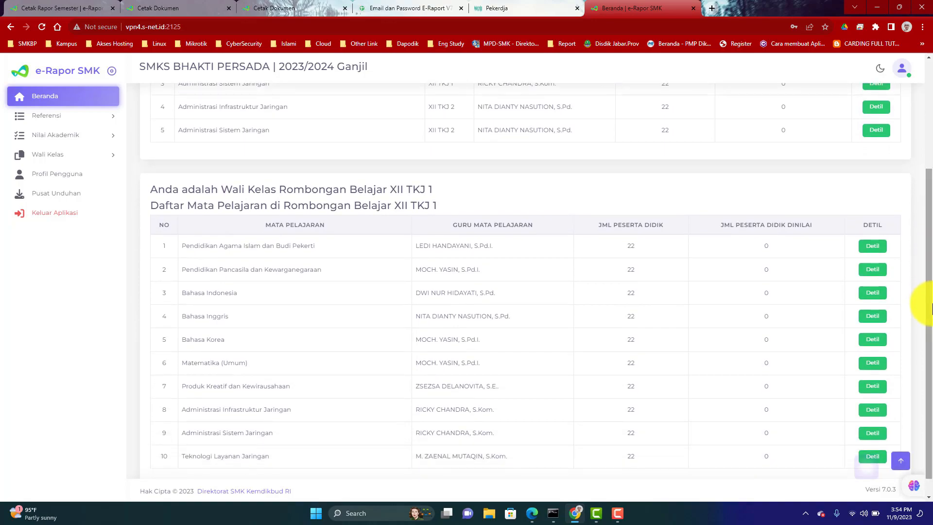
{"action": "scroll", "coordinate": [923, 262], "scroll_direction": "down", "scroll_amount": 1}
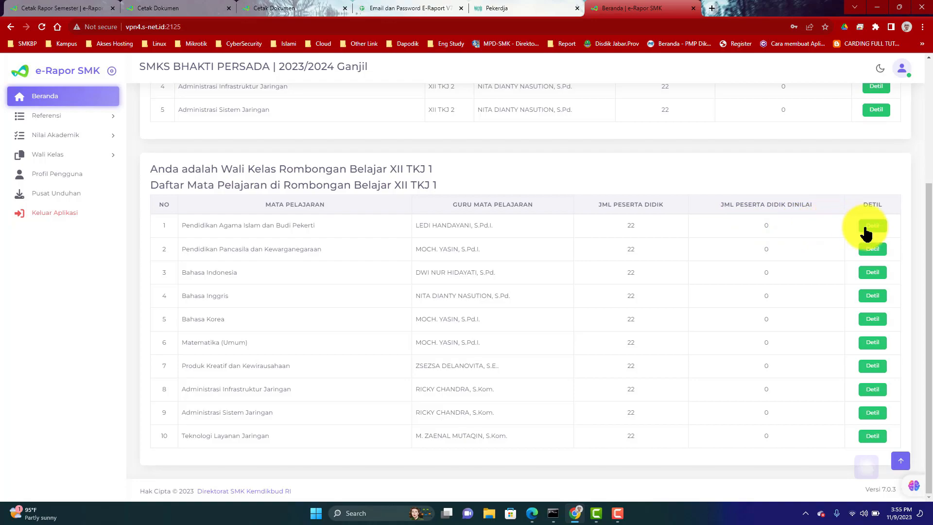
{"action": "left_click", "coordinate": [875, 228]}
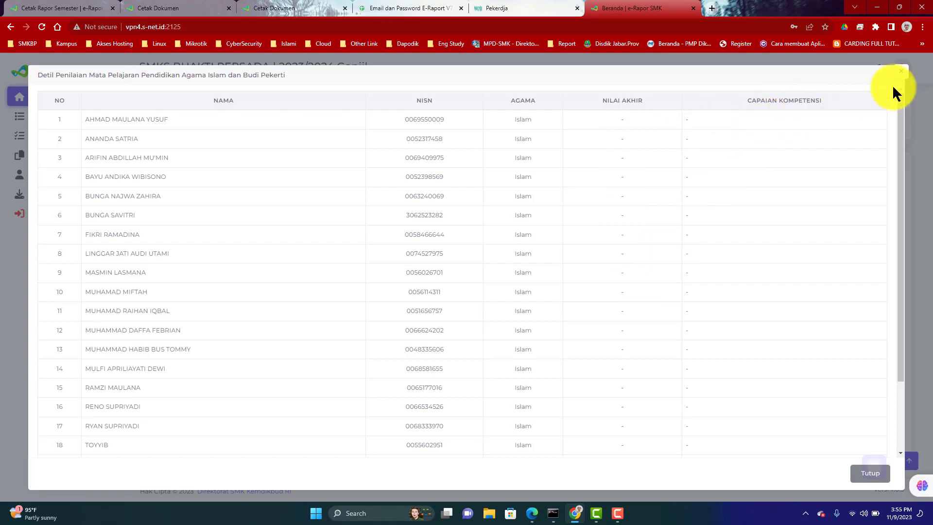
{"action": "left_click", "coordinate": [901, 73]}
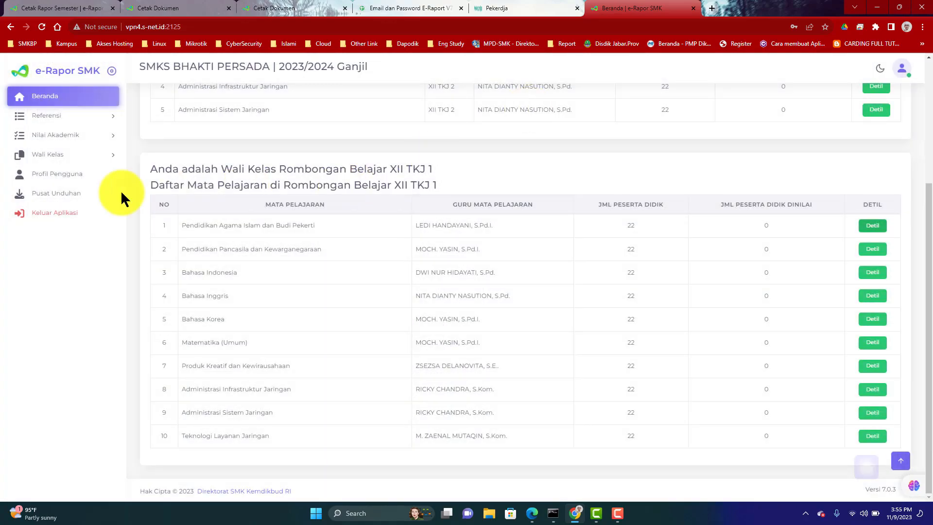
View the active student data and the student password data in the Peserta Didik references.
{"action": "left_click", "coordinate": [103, 117]}
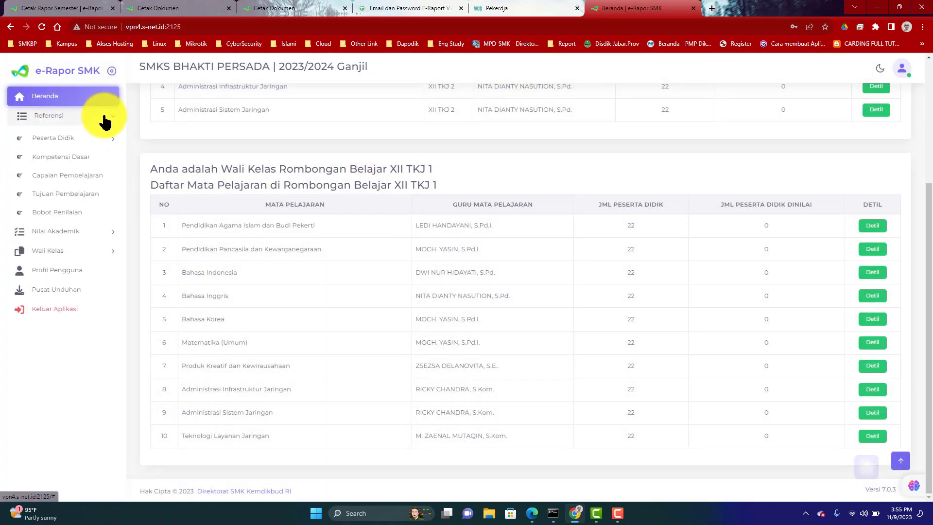
{"action": "left_click", "coordinate": [63, 141]}
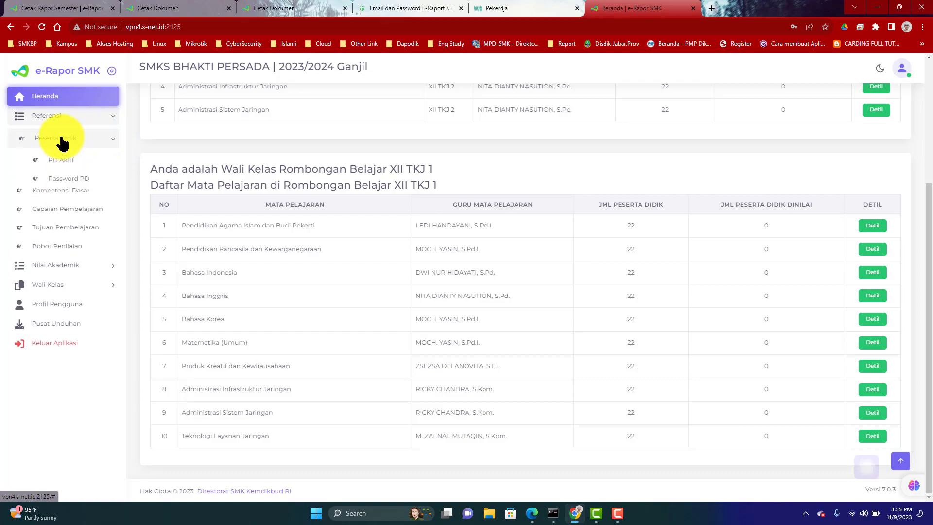
{"action": "left_click", "coordinate": [71, 165]}
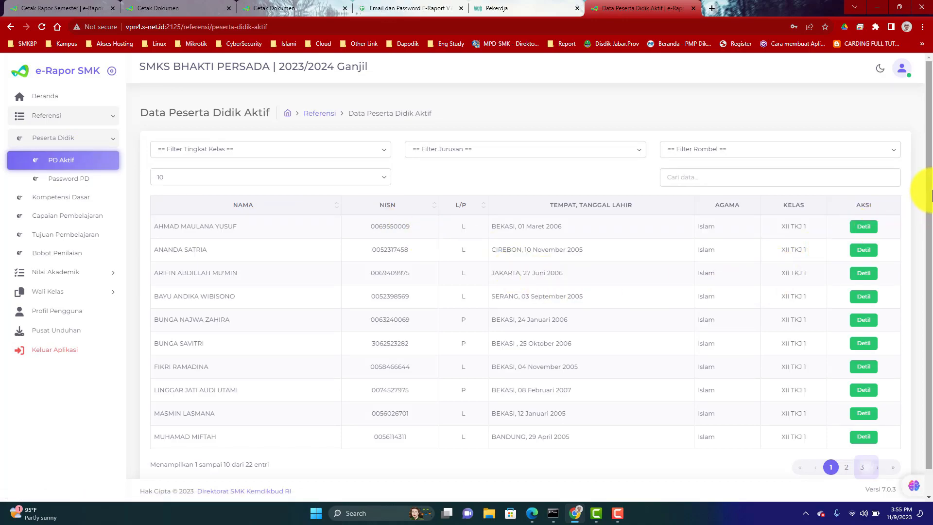
{"action": "left_click", "coordinate": [83, 185]}
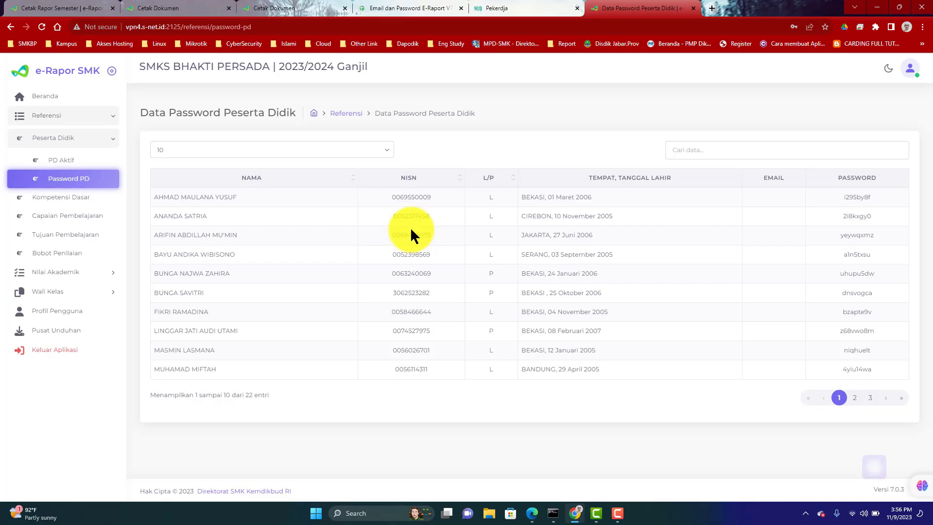
Open the Capaian Pembelajaran reference data and look through the listed elements, descriptions and statuses.
{"action": "left_click", "coordinate": [84, 216]}
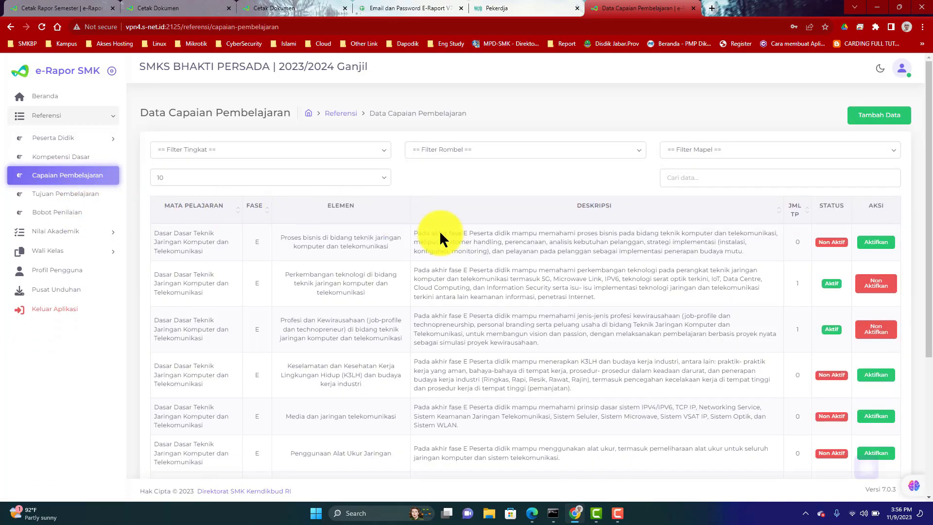
{"action": "left_click_drag", "start_coordinate": [928, 123], "coordinate": [929, 238]}
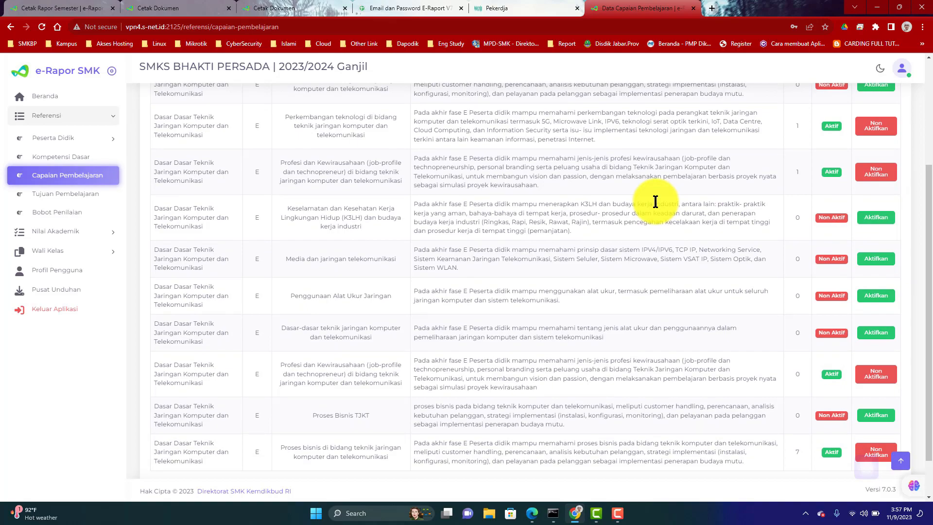
{"action": "left_click_drag", "start_coordinate": [923, 254], "coordinate": [930, 127]}
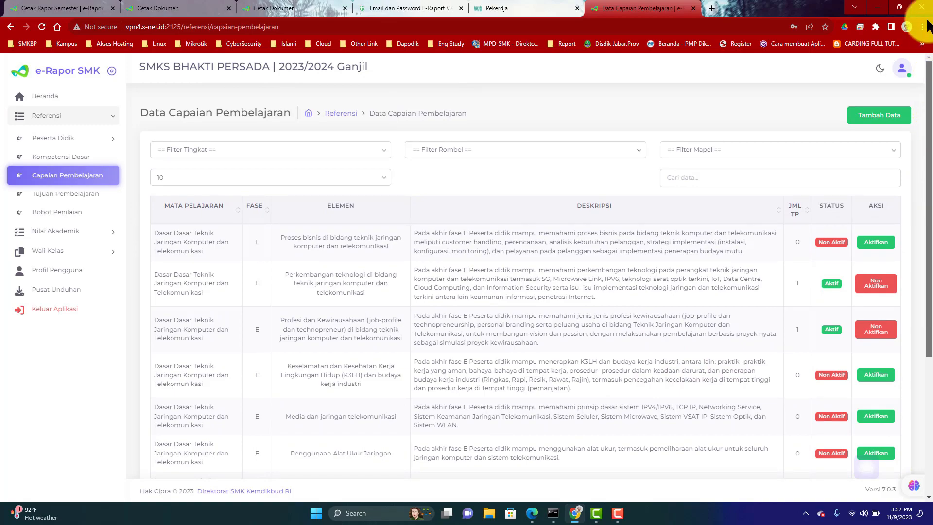
{"action": "mouse_move", "coordinate": [931, 155]}
{"action": "left_mouse_down"}
{"action": "mouse_move", "coordinate": [931, 204]}
{"action": "mouse_move", "coordinate": [931, 152]}
{"action": "left_mouse_up"}
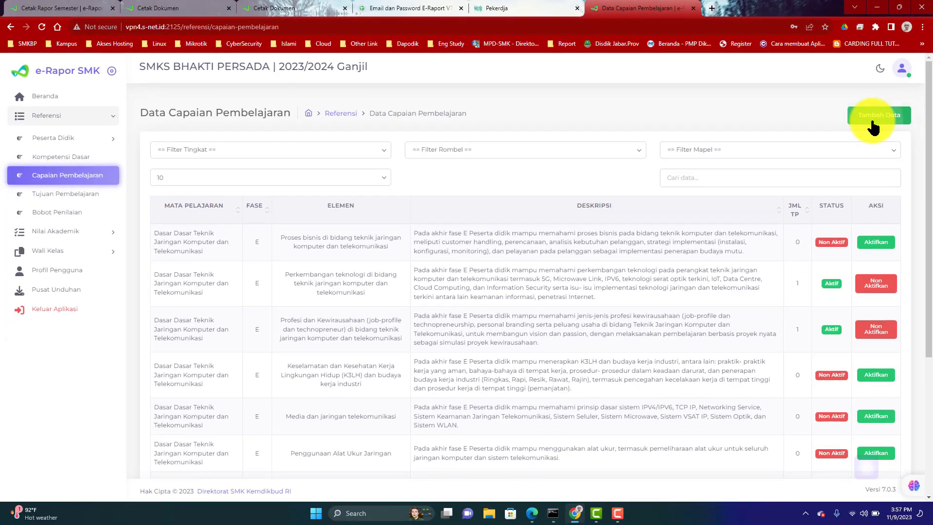
Start a new Capaian Pembelajaran entry for Kelas 10, X TJKT 1, Dasar Dasar Teknik Jaringan Komputer dan Telekomun, with Elemen "Proses Bisnis TJKT".
{"action": "left_click", "coordinate": [873, 127]}
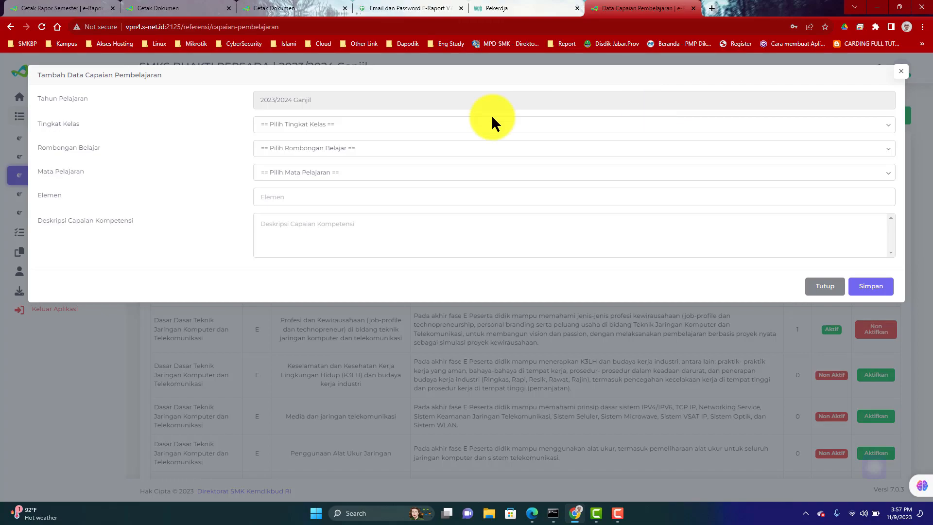
{"action": "left_click", "coordinate": [315, 127]}
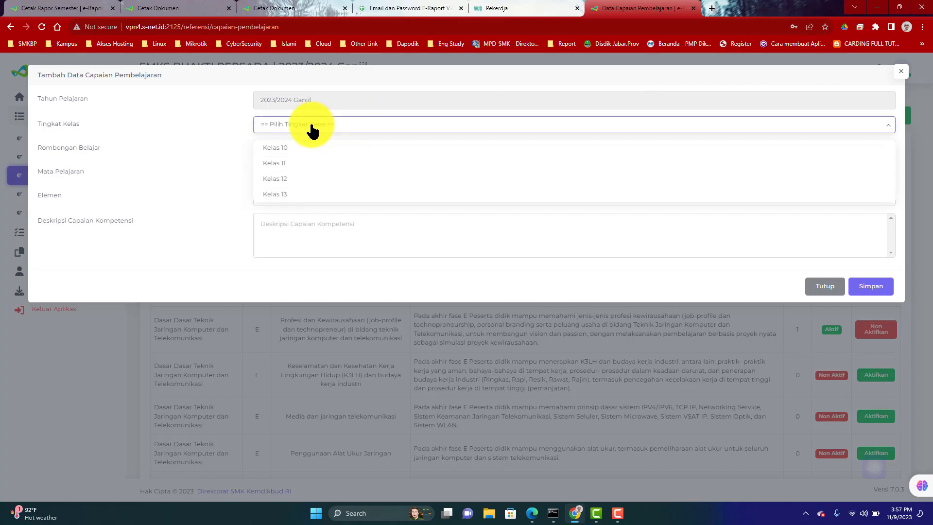
{"action": "left_click", "coordinate": [283, 148]}
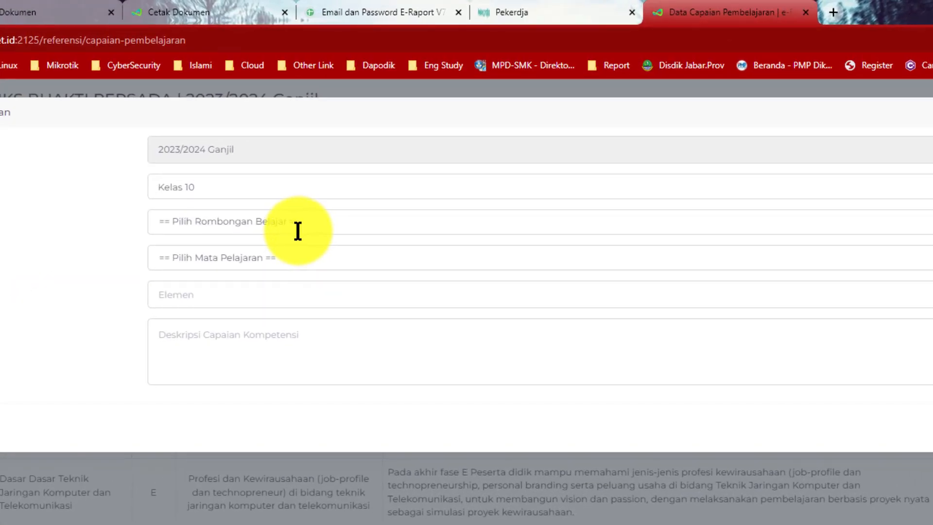
{"action": "left_click", "coordinate": [266, 225]}
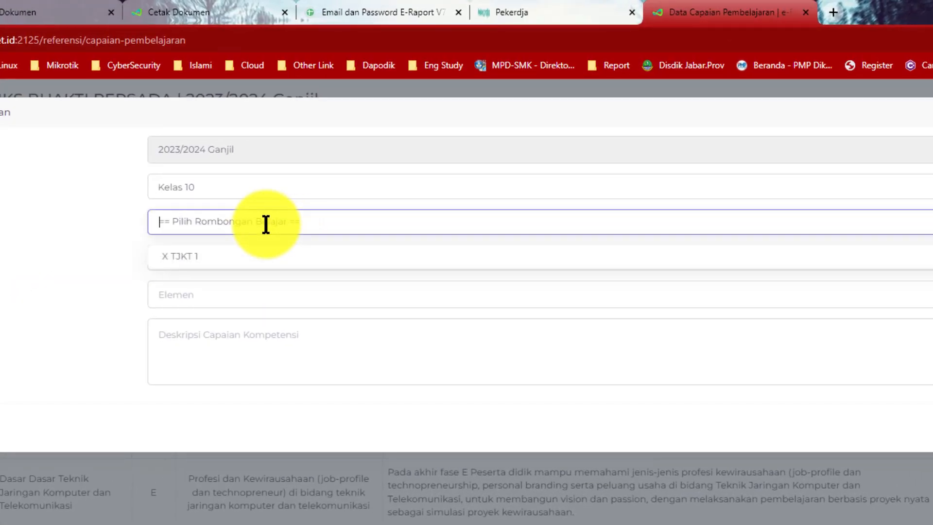
{"action": "left_click", "coordinate": [209, 257]}
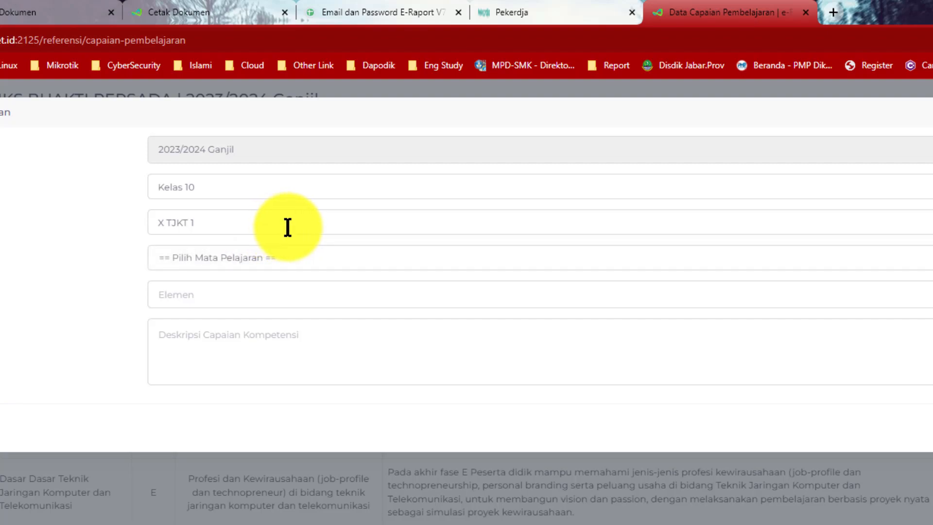
{"action": "left_click", "coordinate": [231, 254]}
{"action": "left_click", "coordinate": [213, 298]}
{"action": "left_click", "coordinate": [214, 297]}
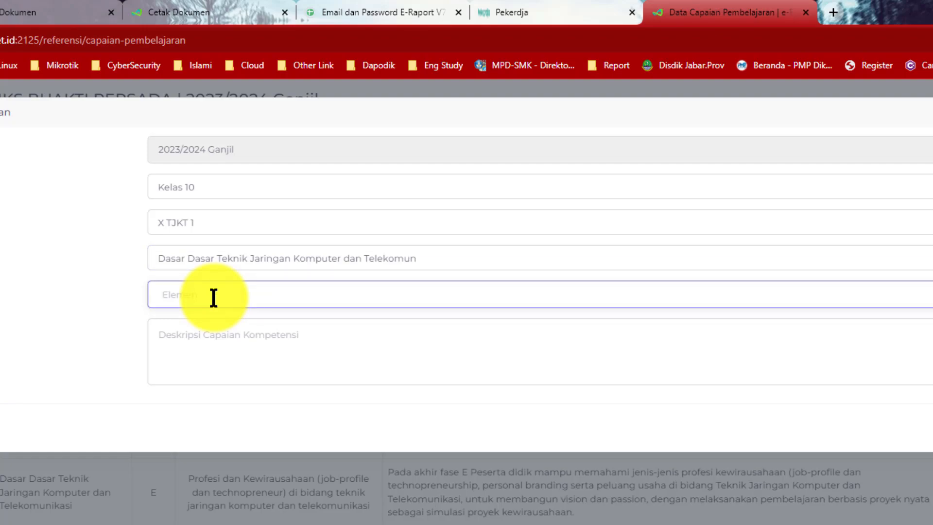
{"action": "type", "text": "Proses Bisnis TJKT"}
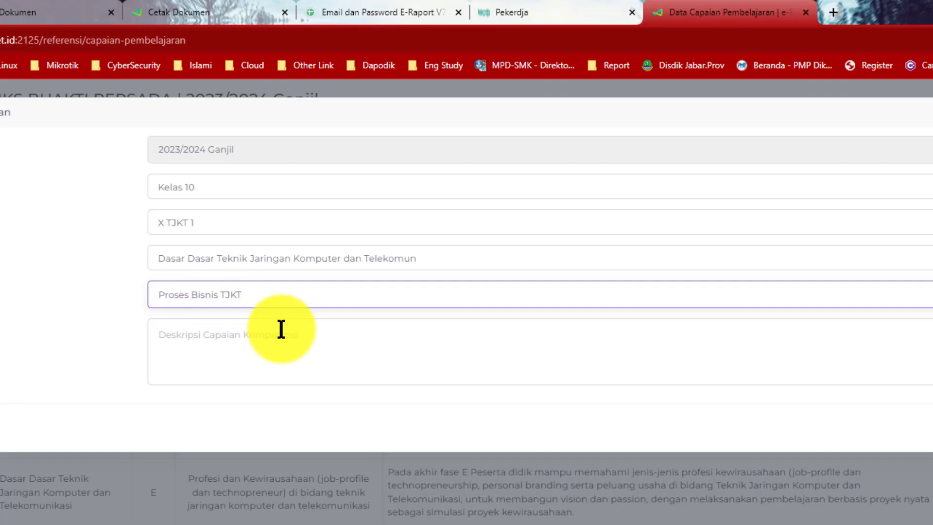
Copy the Deskripsi cell's text from the Excel workbook ATP_ProsesBisnis_TJKT_XTJKT into the entry's Deskripsi Capaian Kompetensi field.
{"action": "left_click", "coordinate": [250, 337]}
{"action": "left_click", "coordinate": [489, 513]}
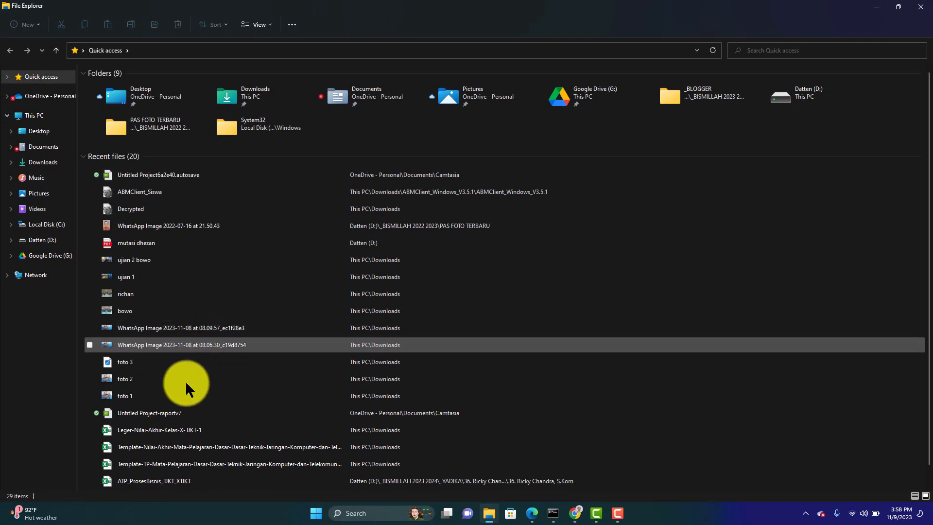
{"action": "left_click", "coordinate": [203, 482]}
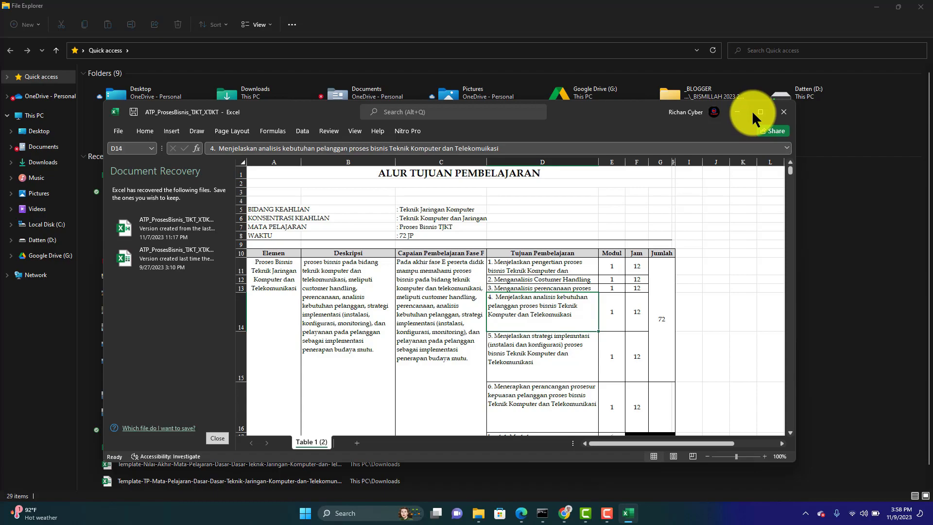
{"action": "left_click", "coordinate": [752, 113]}
{"action": "double_click", "coordinate": [270, 271]}
{"action": "key", "text": "ctrl+a"}
{"action": "key", "text": "ctrl+c"}
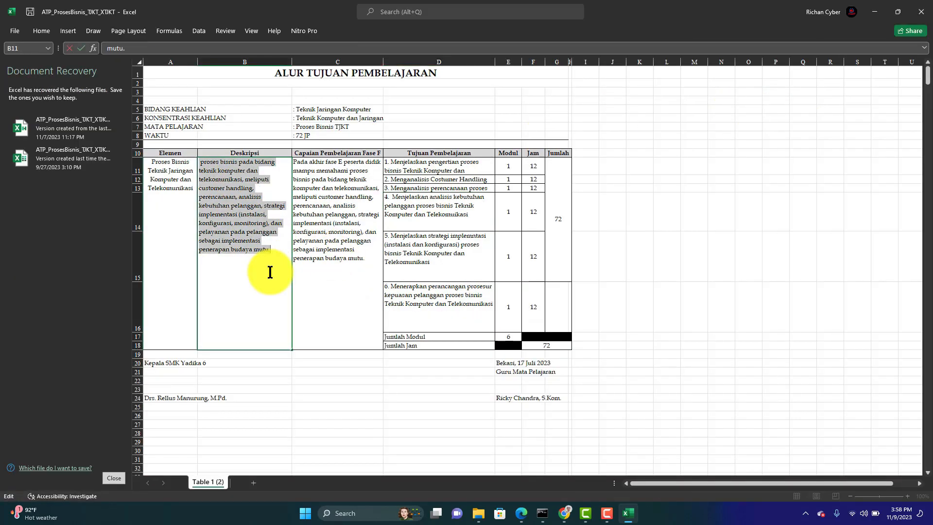
{"action": "left_click", "coordinate": [564, 513]}
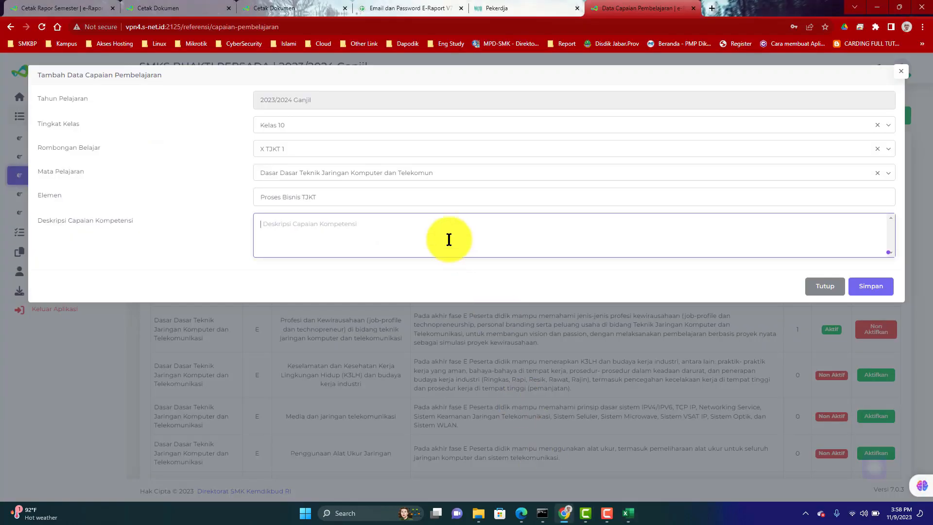
{"action": "key", "text": "ctrl+v"}
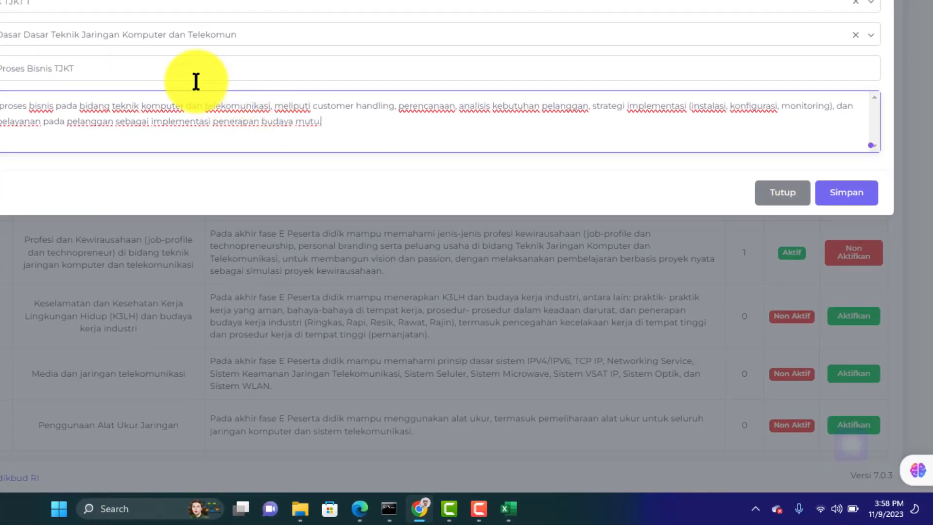
Change the Elemen to "Proses Bisnis Teknik Jaringan Komputer" and save the Capaian Pembelajaran entry.
{"action": "left_click", "coordinate": [174, 77]}
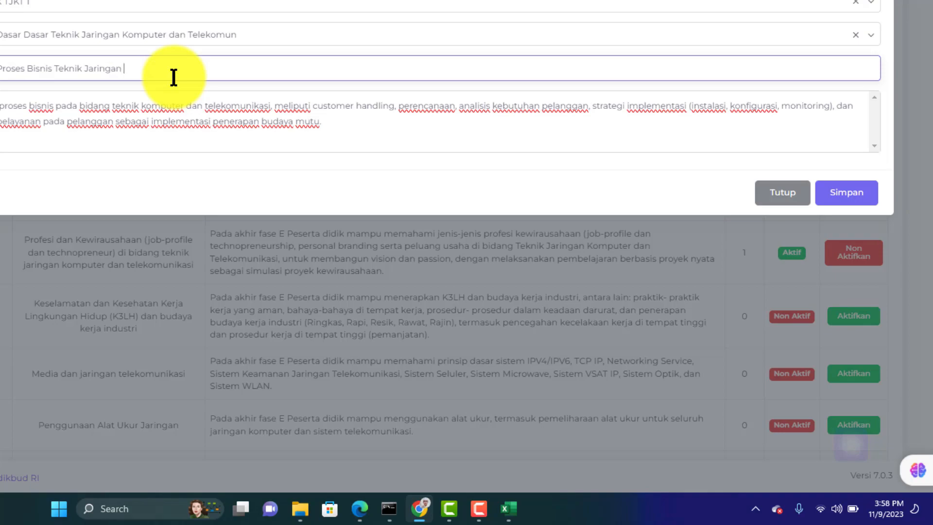
{"action": "type", "text": "mputer"}
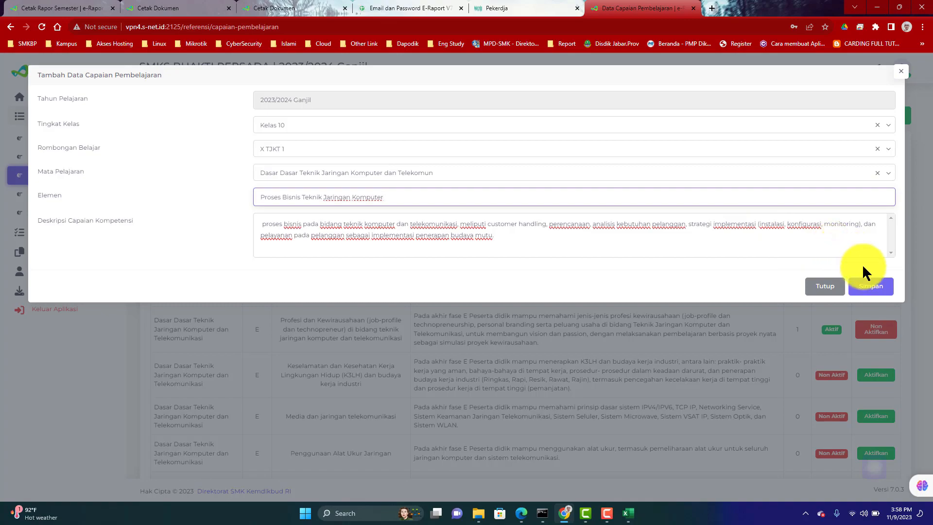
{"action": "left_click", "coordinate": [872, 287]}
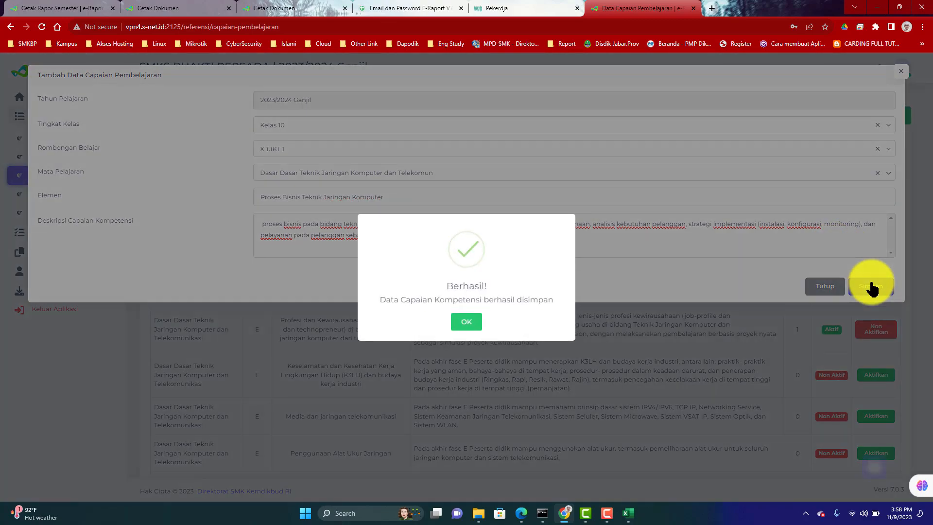
{"action": "left_click", "coordinate": [466, 322]}
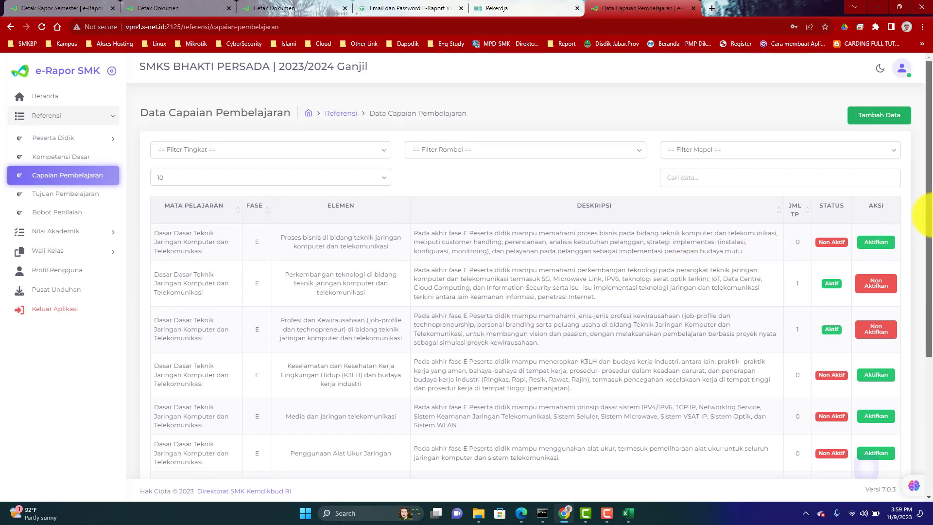
Check the "Proses Bisnis Teknik Jaringan Komputer" entry in the Capaian Pembelajaran list and compare its status with the other elements.
{"action": "left_click_drag", "start_coordinate": [929, 245], "coordinate": [929, 355]}
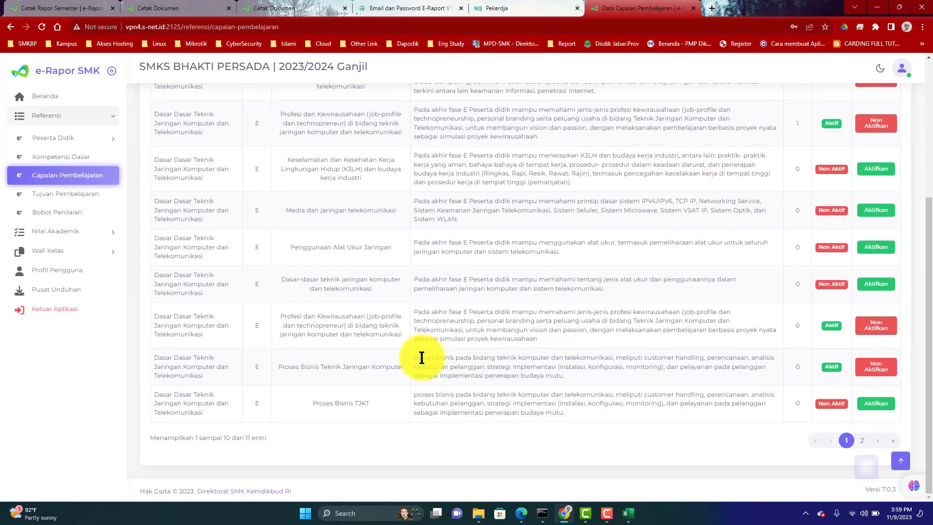
{"action": "left_click_drag", "start_coordinate": [277, 366], "coordinate": [413, 376]}
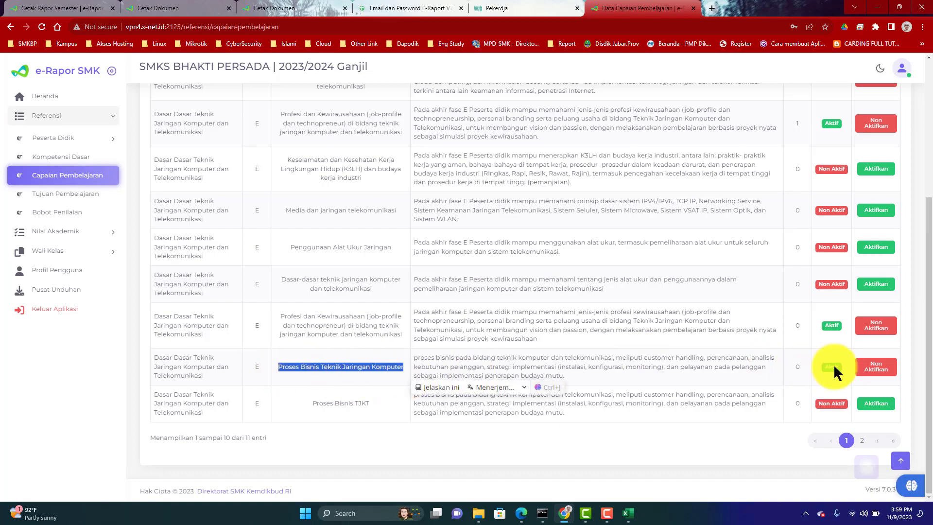
{"action": "left_click_drag", "start_coordinate": [926, 369], "coordinate": [902, 307]}
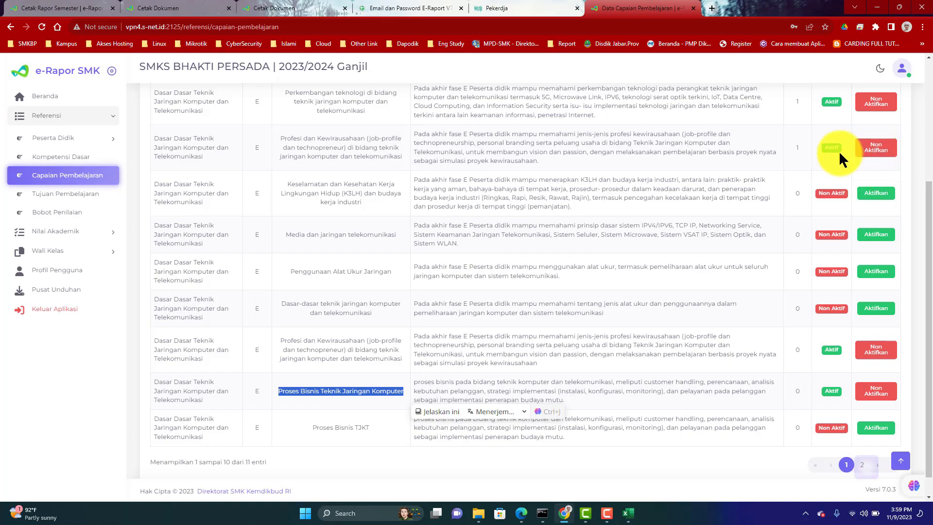
{"action": "scroll", "coordinate": [928, 238], "scroll_direction": "down", "scroll_amount": 1}
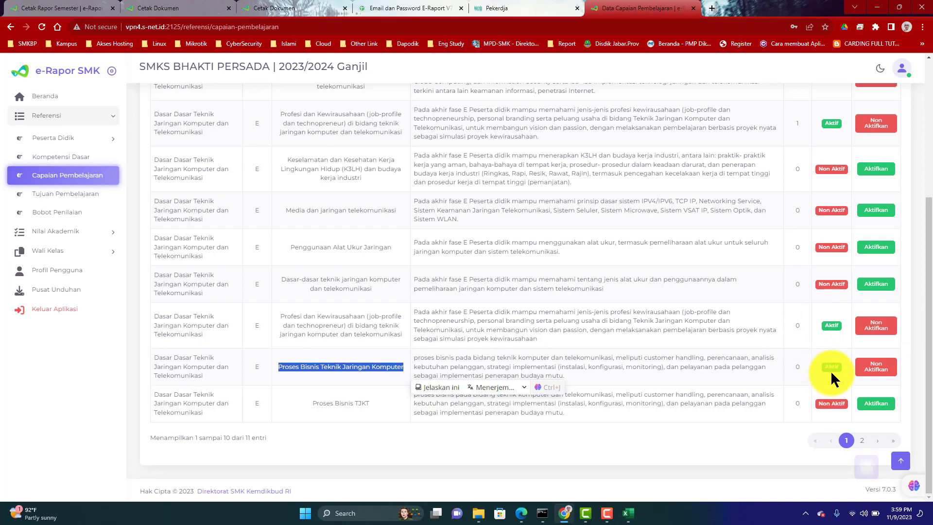
Open the Tujuan Pembelajaran reference data.
{"action": "left_click", "coordinate": [90, 203]}
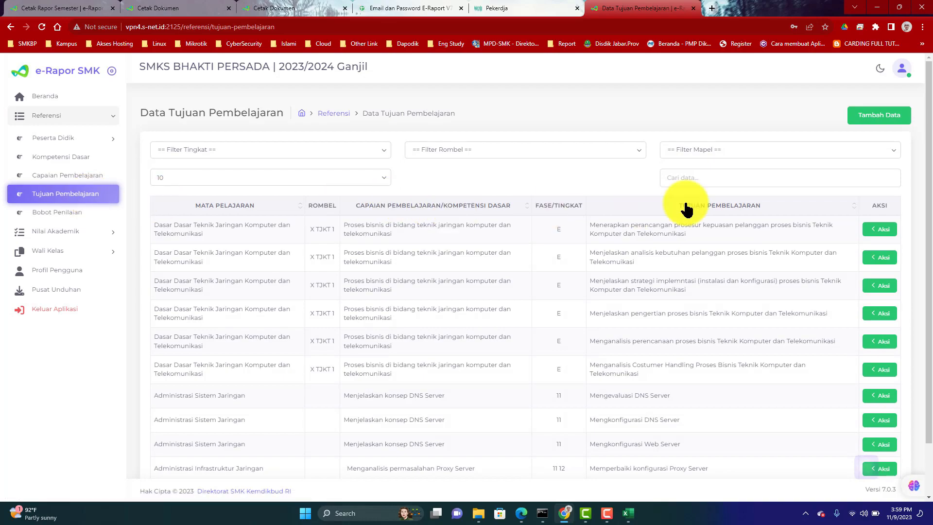
{"action": "left_click_drag", "start_coordinate": [931, 191], "coordinate": [931, 106]}
{"action": "left_click", "coordinate": [874, 116]}
{"action": "left_click", "coordinate": [306, 127]}
{"action": "left_click", "coordinate": [285, 155]}
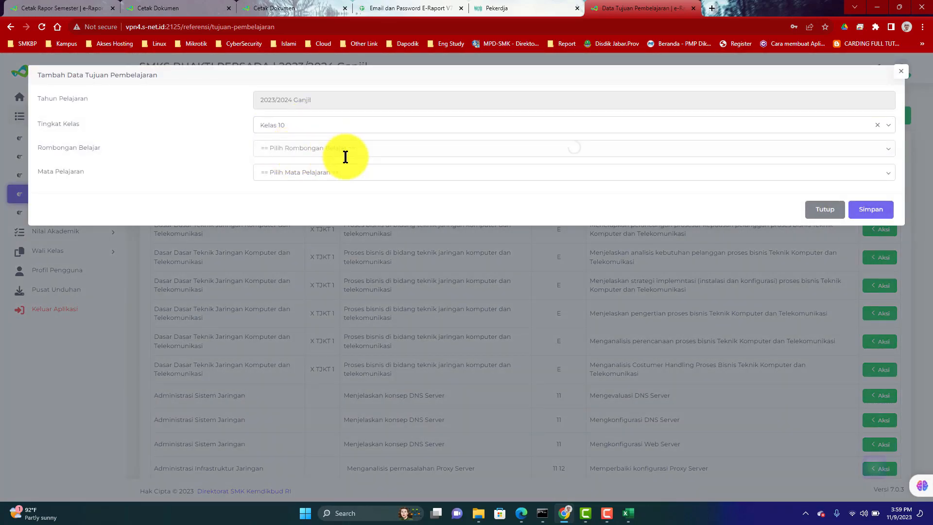
{"action": "left_click", "coordinate": [402, 151]}
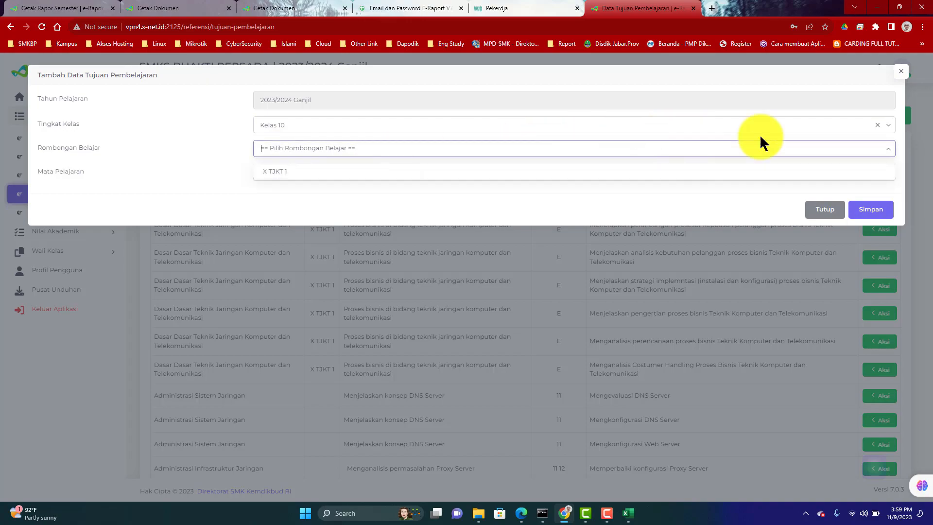
{"action": "left_click", "coordinate": [901, 71]}
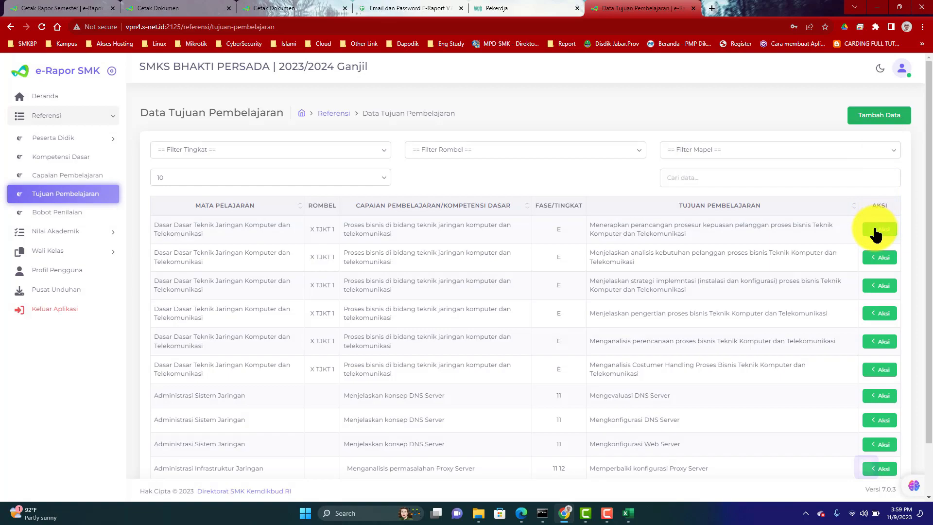
Delete the X TJKT 1 Tujuan Pembelajaran entries on "perancangan prosesur kepuasan pelanggan" and "Costumer Handling", confirming each deletion.
{"action": "left_click", "coordinate": [876, 232]}
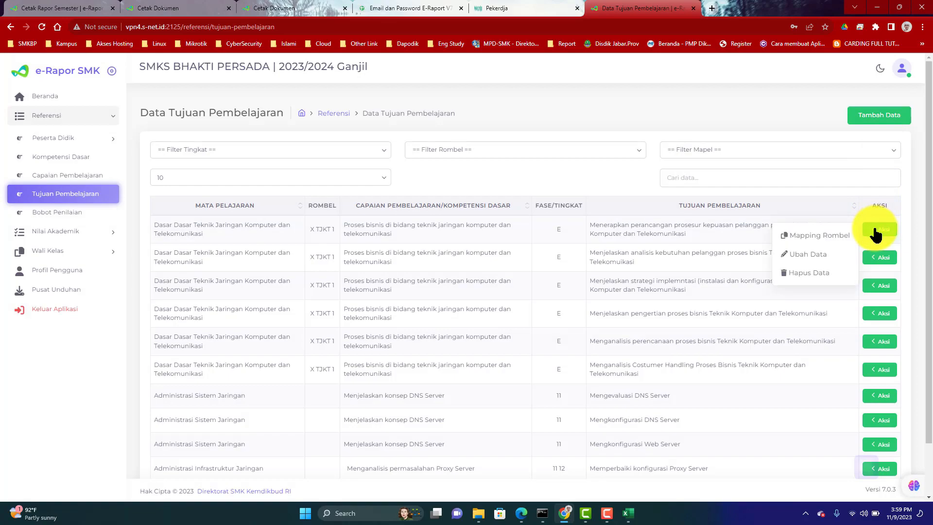
{"action": "left_click", "coordinate": [808, 275]}
{"action": "left_click", "coordinate": [443, 325]}
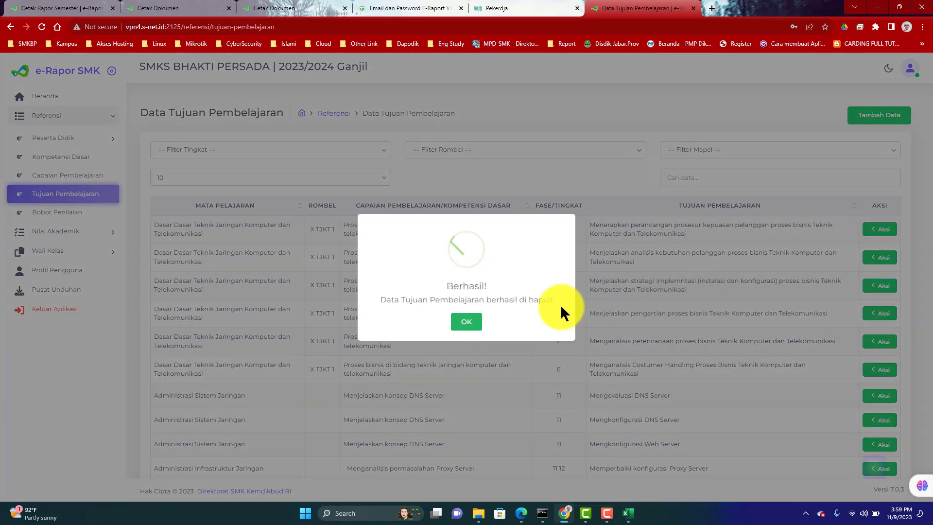
{"action": "left_click", "coordinate": [480, 324]}
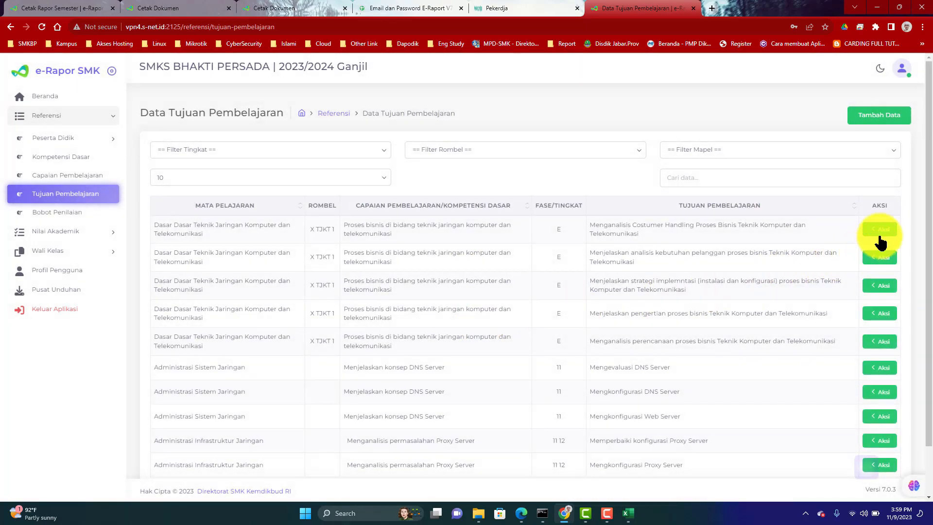
{"action": "left_click", "coordinate": [881, 236]}
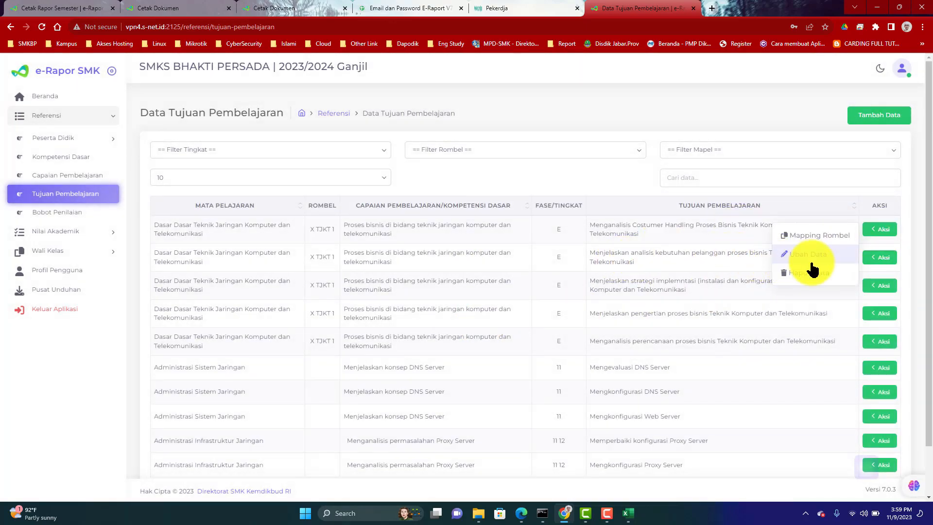
{"action": "left_click", "coordinate": [808, 274]}
{"action": "left_click", "coordinate": [445, 325]}
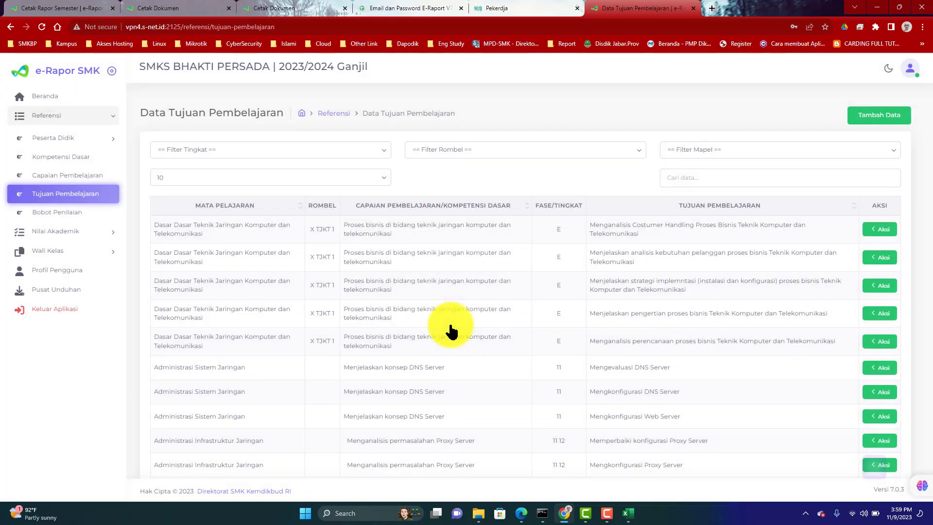
{"action": "left_click", "coordinate": [461, 323]}
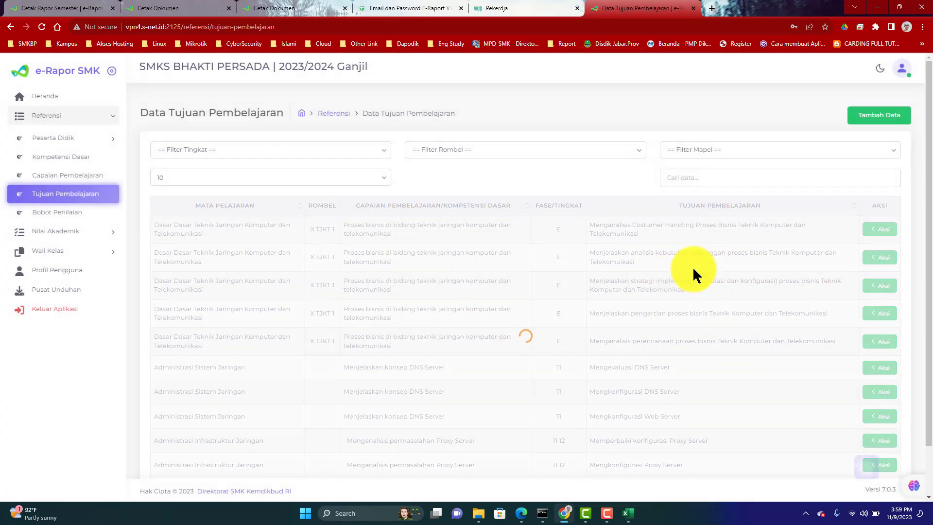
Delete the X TJKT 1 Tujuan Pembelajaran entries on "strategi implemntasi" and "analisis kebutuhan pelanggan", confirming each deletion.
{"action": "left_click", "coordinate": [884, 227]}
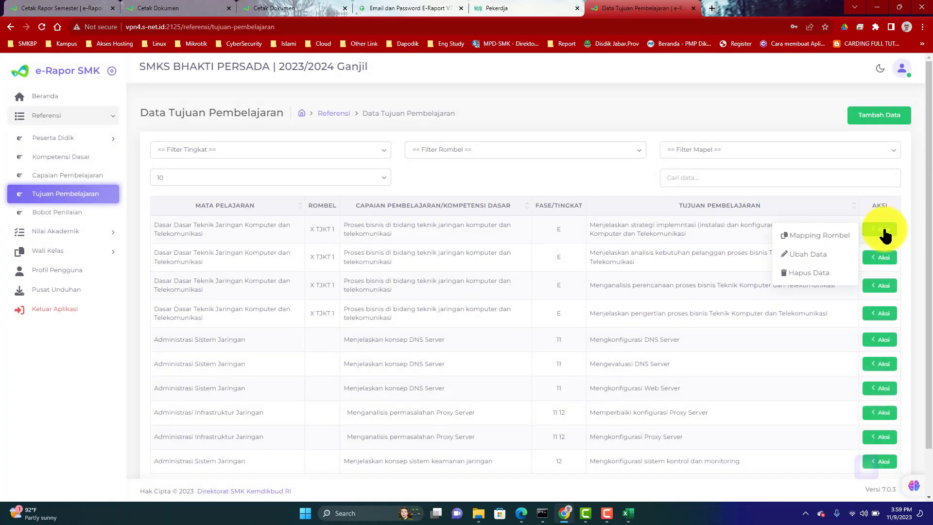
{"action": "left_click", "coordinate": [809, 274]}
{"action": "left_click", "coordinate": [433, 327]}
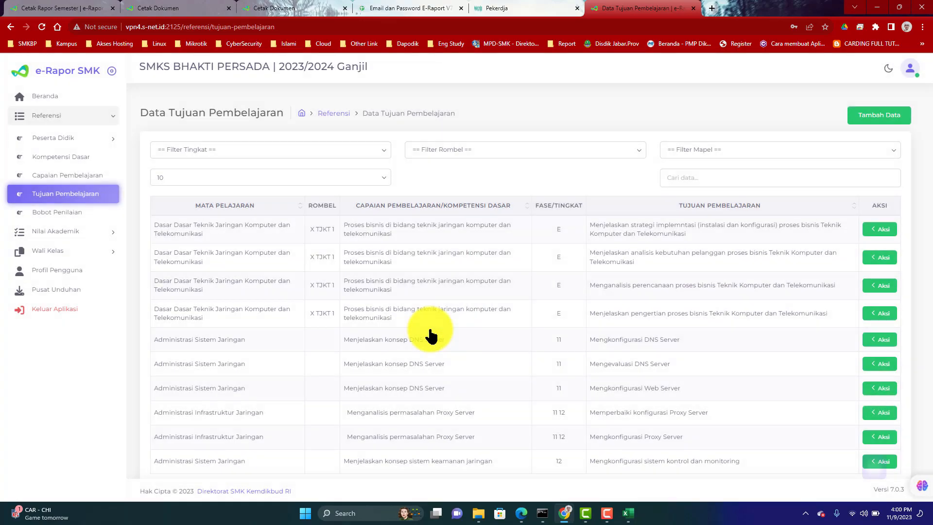
{"action": "left_click", "coordinate": [463, 324]}
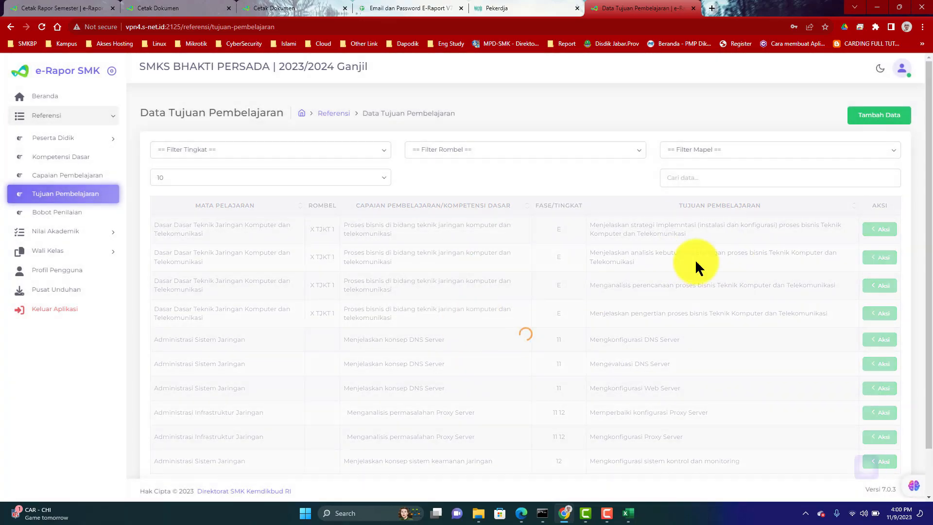
{"action": "left_click", "coordinate": [881, 231]}
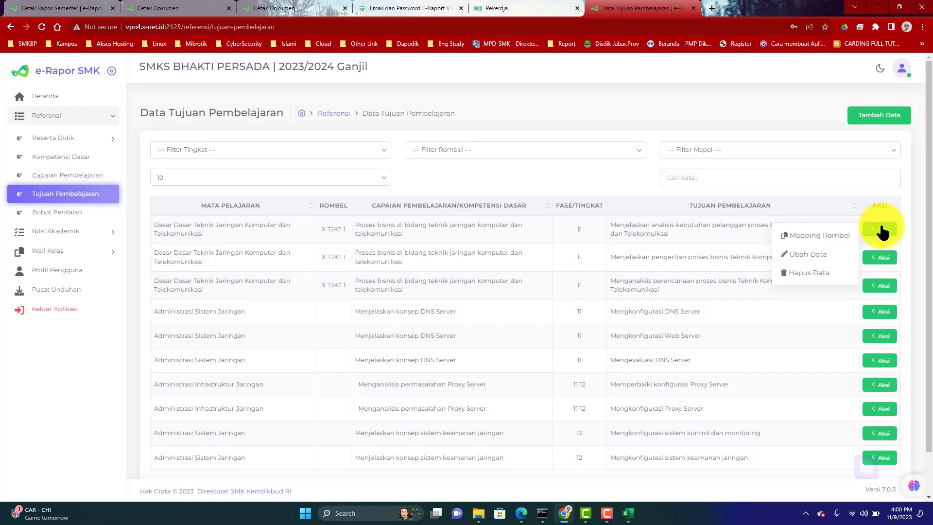
{"action": "left_click", "coordinate": [807, 273]}
{"action": "left_click", "coordinate": [457, 323]}
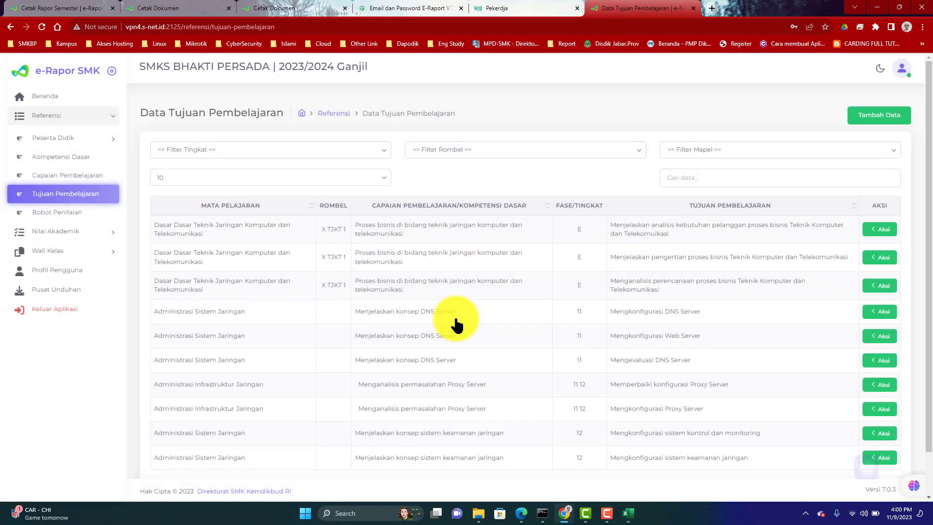
{"action": "left_click", "coordinate": [471, 323]}
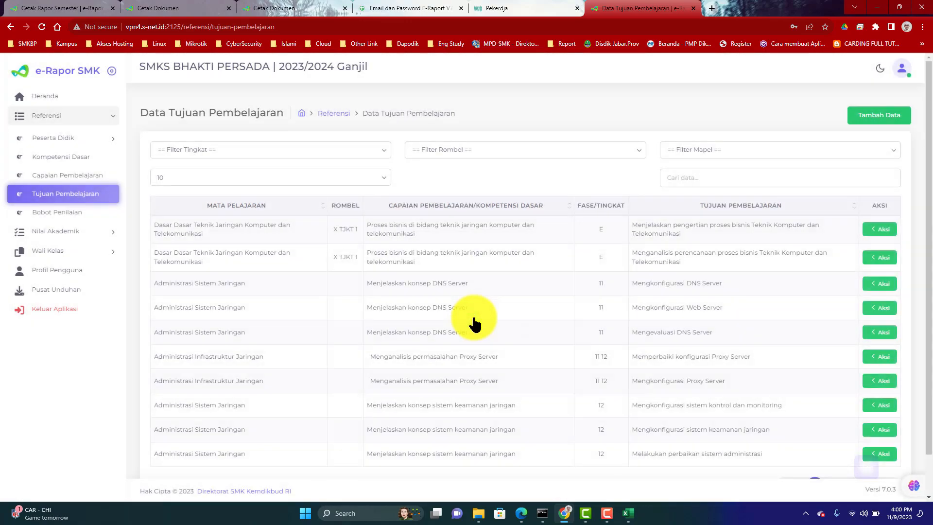
Delete the X TJKT 1 Tujuan Pembelajaran entries on "pengertian proses bisnis" and "perencanaan proses bisnis", confirming each deletion.
{"action": "left_click", "coordinate": [880, 229]}
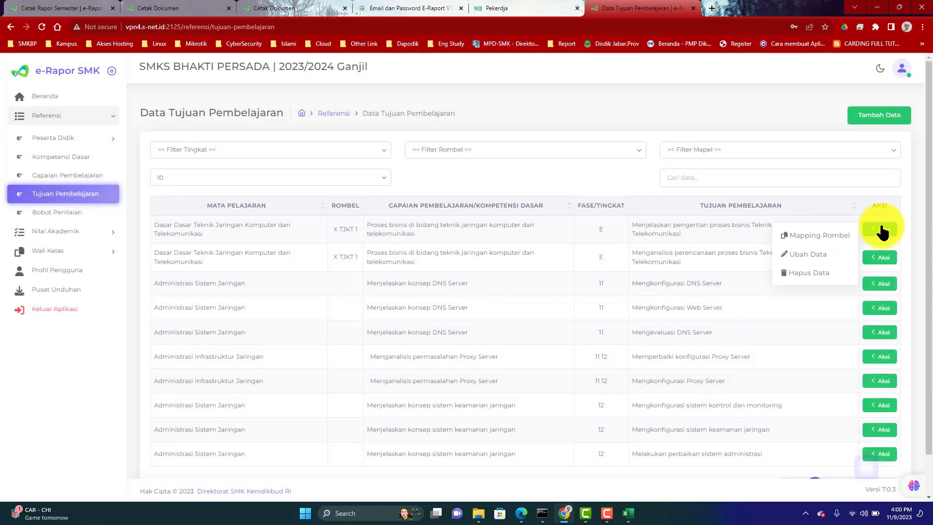
{"action": "left_click", "coordinate": [794, 274]}
{"action": "left_click", "coordinate": [455, 327]}
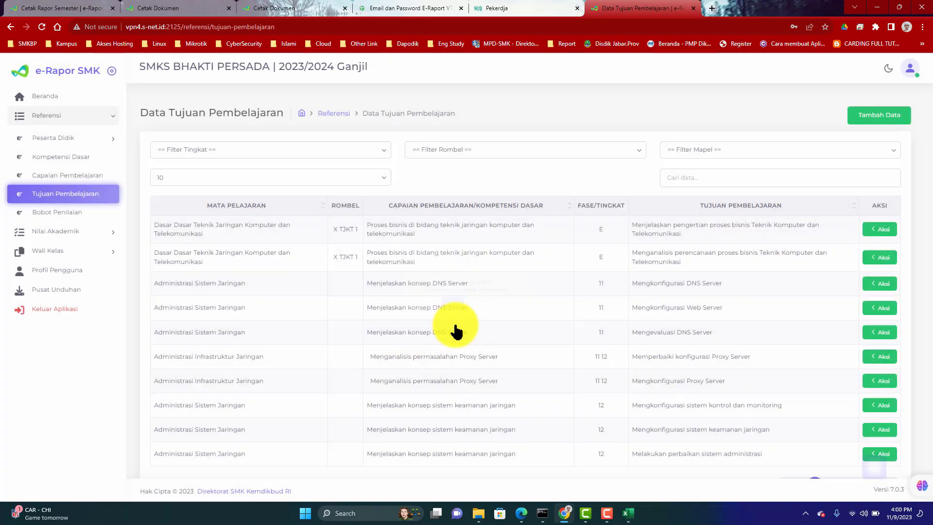
{"action": "left_click", "coordinate": [465, 327]}
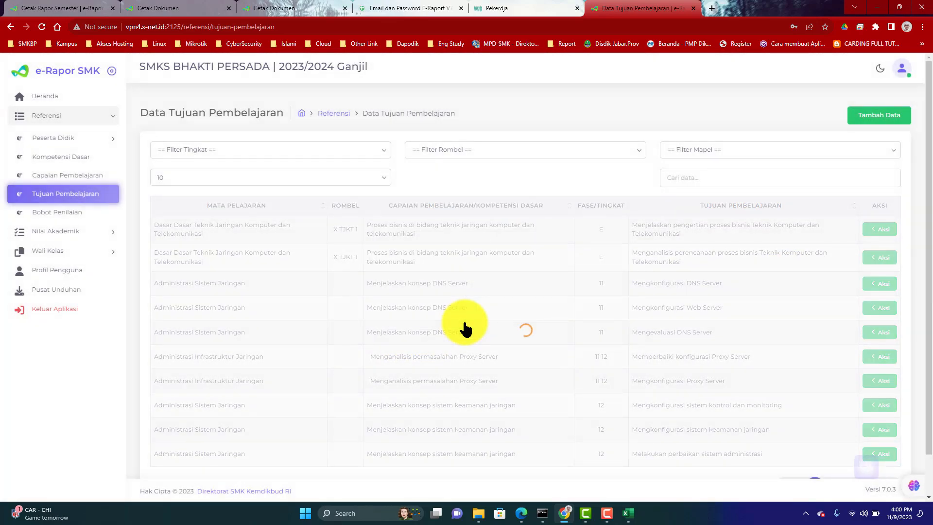
{"action": "left_click", "coordinate": [868, 235]}
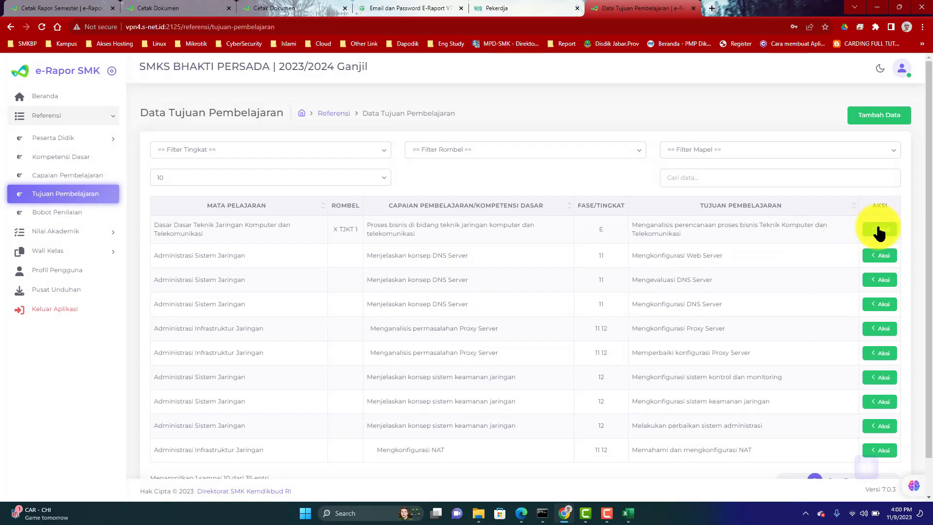
{"action": "left_click", "coordinate": [793, 278]}
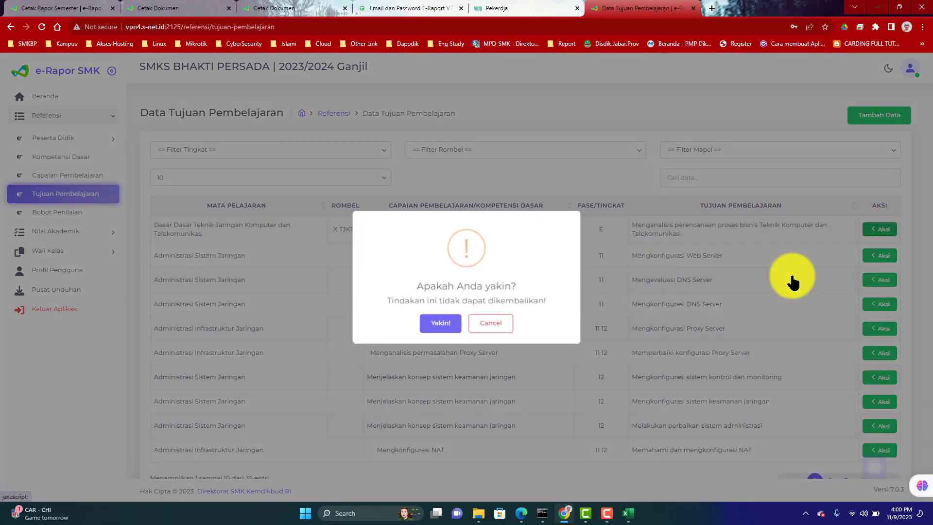
{"action": "left_click", "coordinate": [439, 325]}
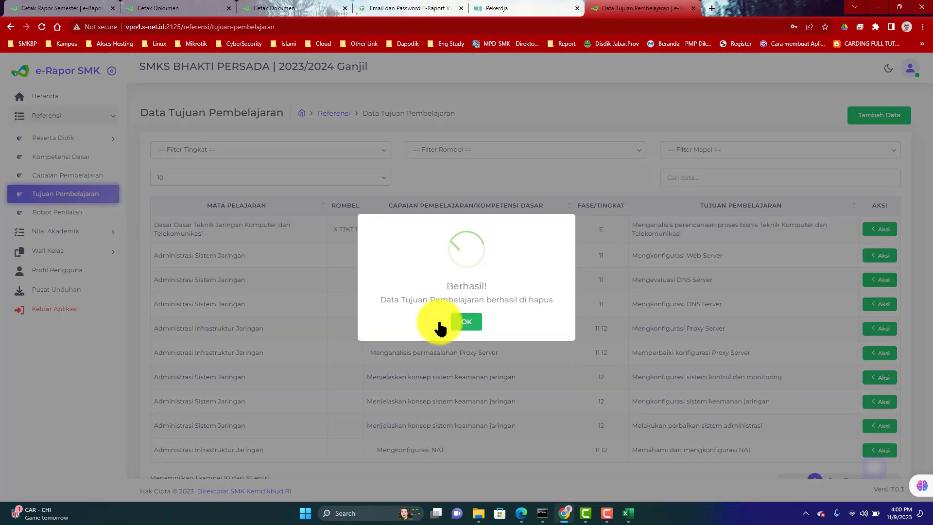
{"action": "left_click", "coordinate": [463, 327]}
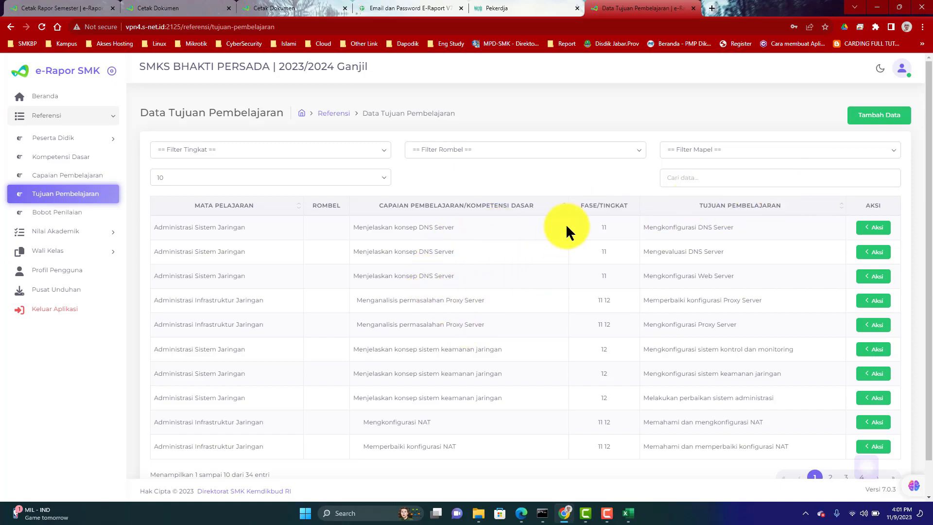
Start a new Tujuan Pembelajaran entry for Kelas 10, X TJKT 1, Dasar Dasar Teknik Jaringan Komputer dan Telekomun.
{"action": "left_click", "coordinate": [880, 119]}
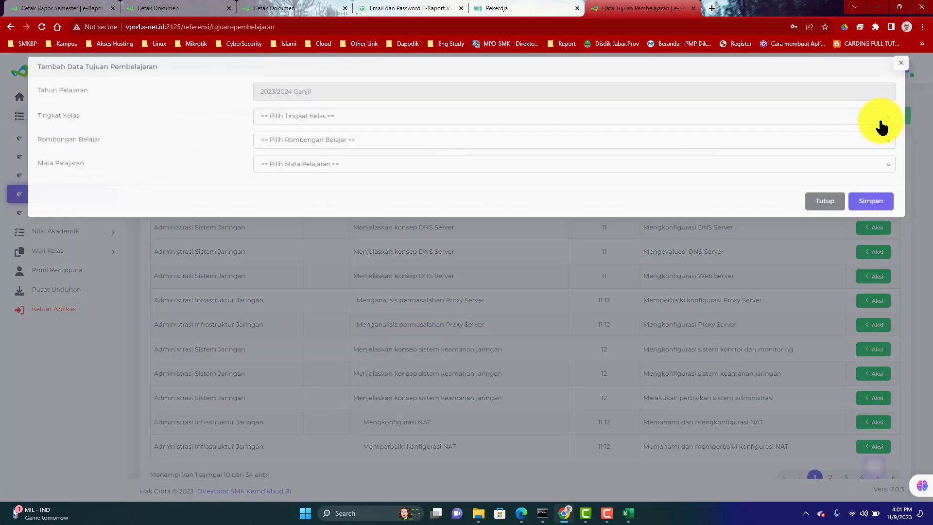
{"action": "left_click", "coordinate": [340, 125]}
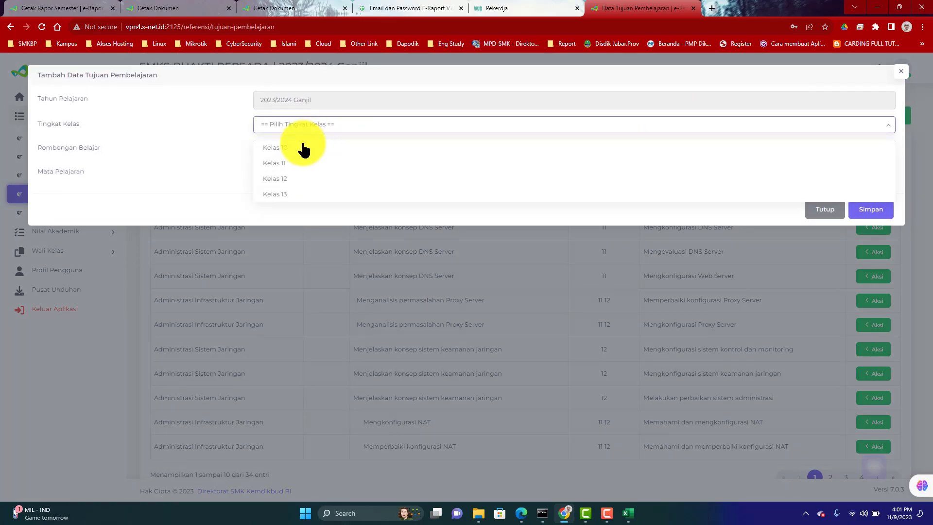
{"action": "left_click", "coordinate": [291, 147]}
{"action": "left_click", "coordinate": [355, 148]}
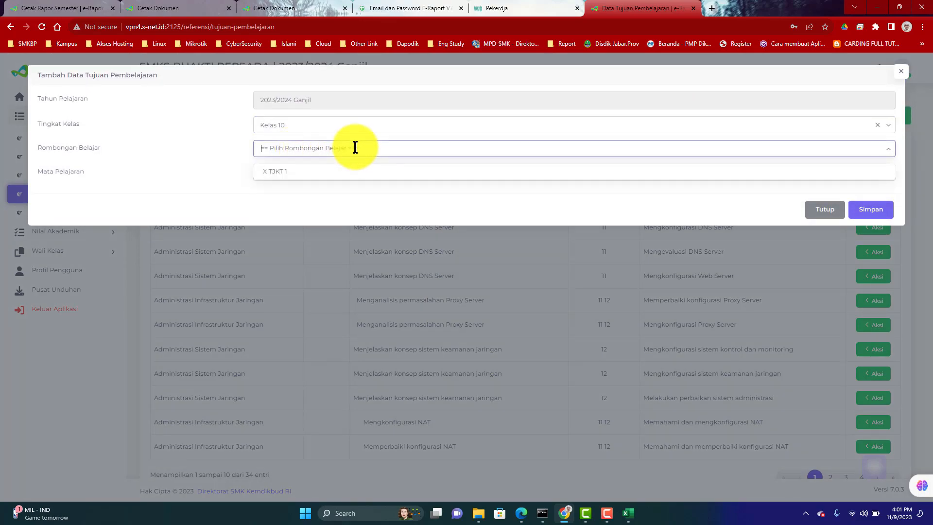
{"action": "left_click", "coordinate": [274, 173]}
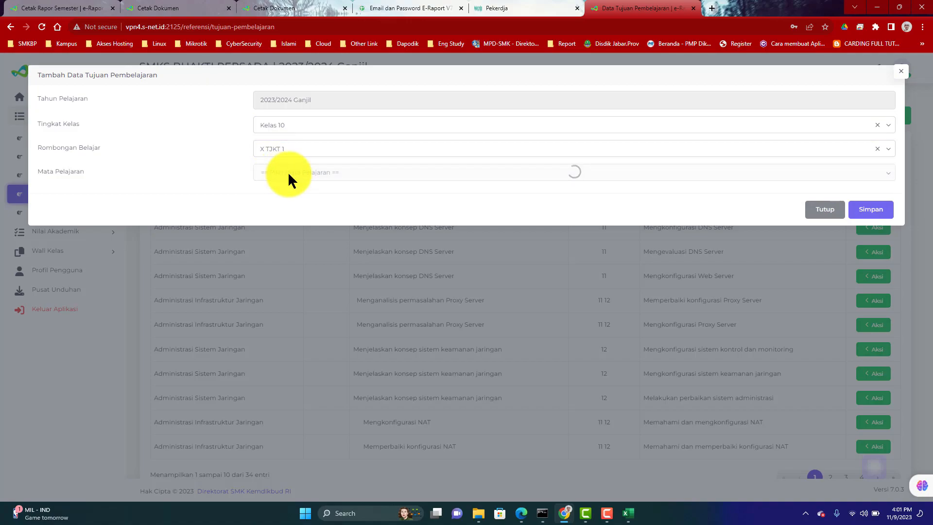
{"action": "left_click", "coordinate": [384, 176]}
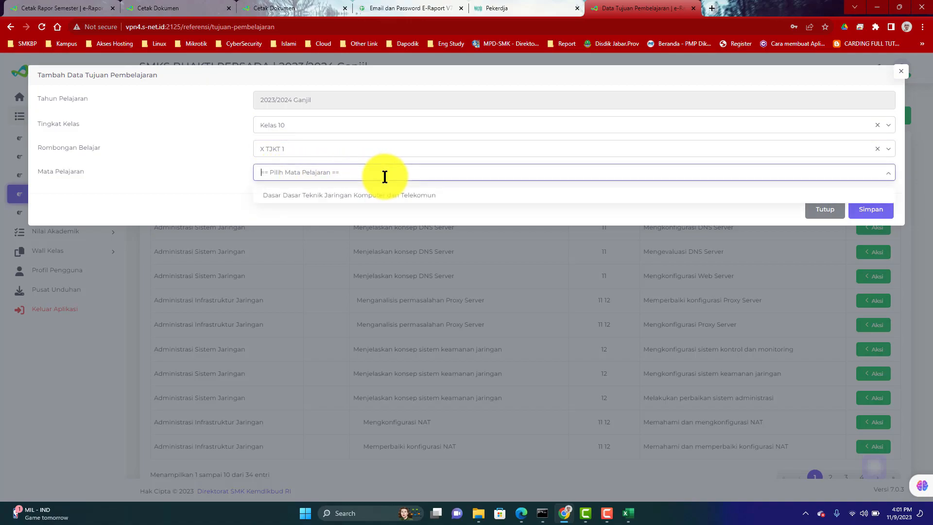
{"action": "left_click", "coordinate": [300, 197]}
Select the "Pada akhir fase E Peserta didik mampu memahami proses bisnis" Capaian Pembelajaran and download its TP template.
{"action": "left_click", "coordinate": [366, 198]}
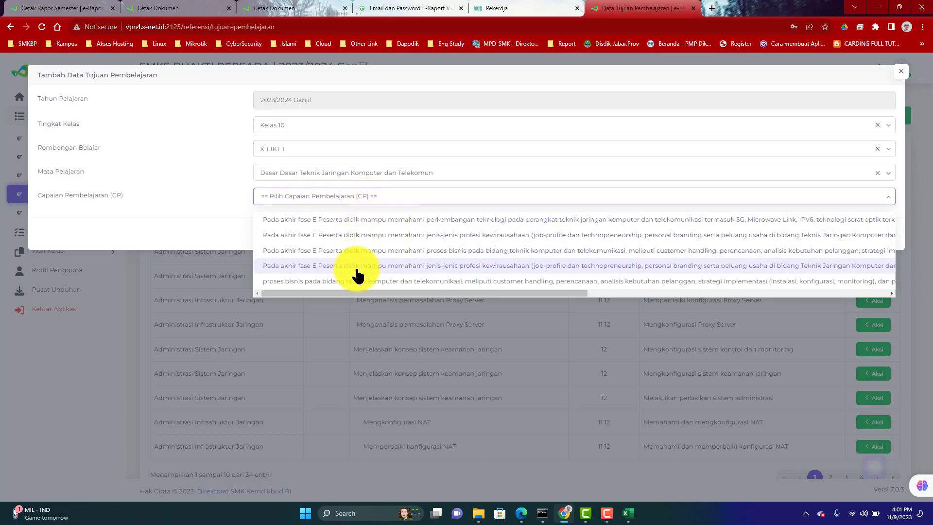
{"action": "left_click", "coordinate": [511, 255]}
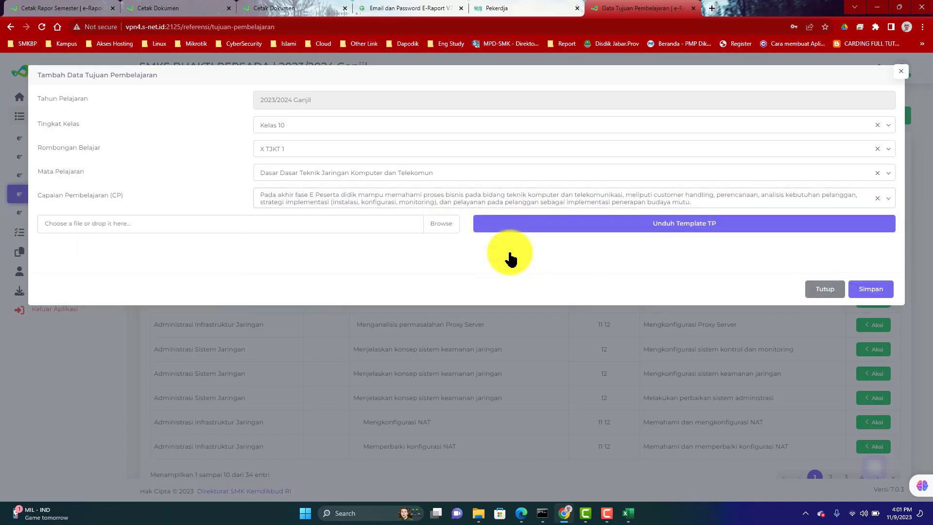
{"action": "left_click", "coordinate": [658, 228]}
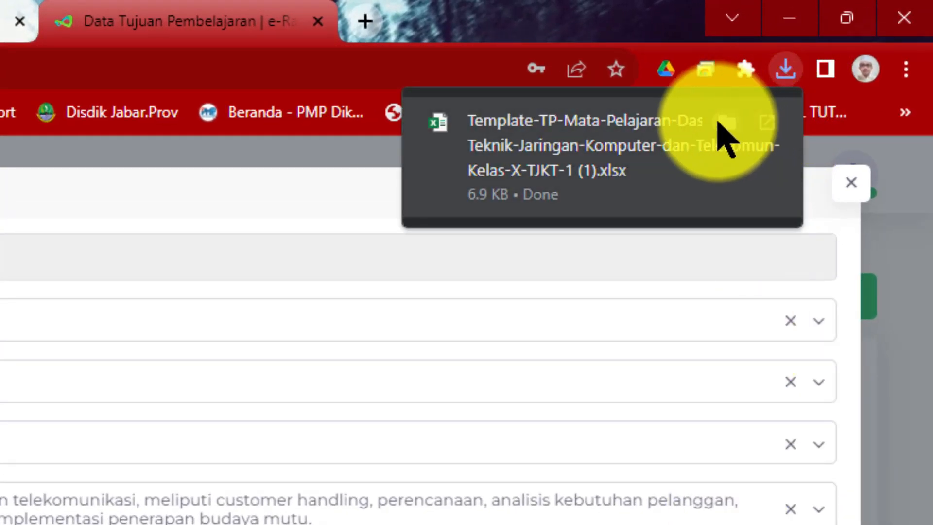
Show the downloaded TP template in the Downloads folder and delete the Template-Nilai-Akhir workbook for X TJKT 1.
{"action": "left_click", "coordinate": [726, 122]}
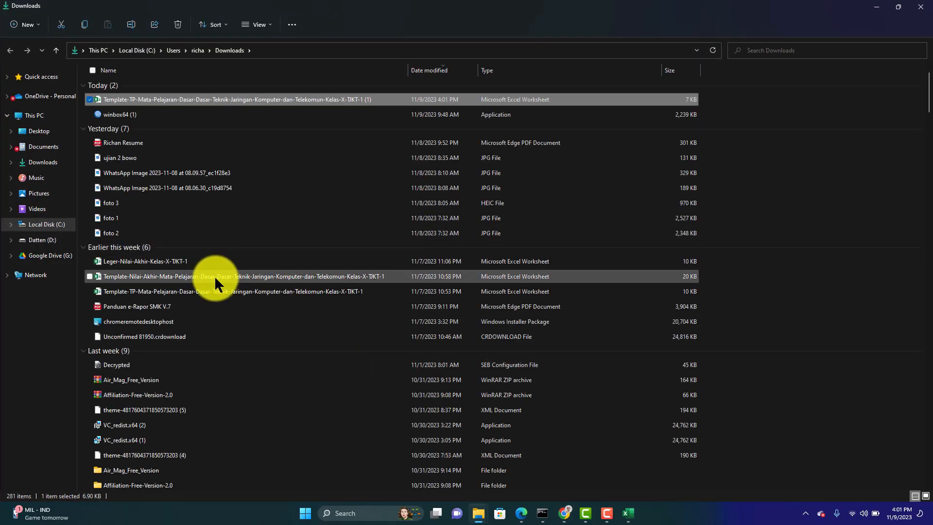
{"action": "left_click", "coordinate": [214, 275]}
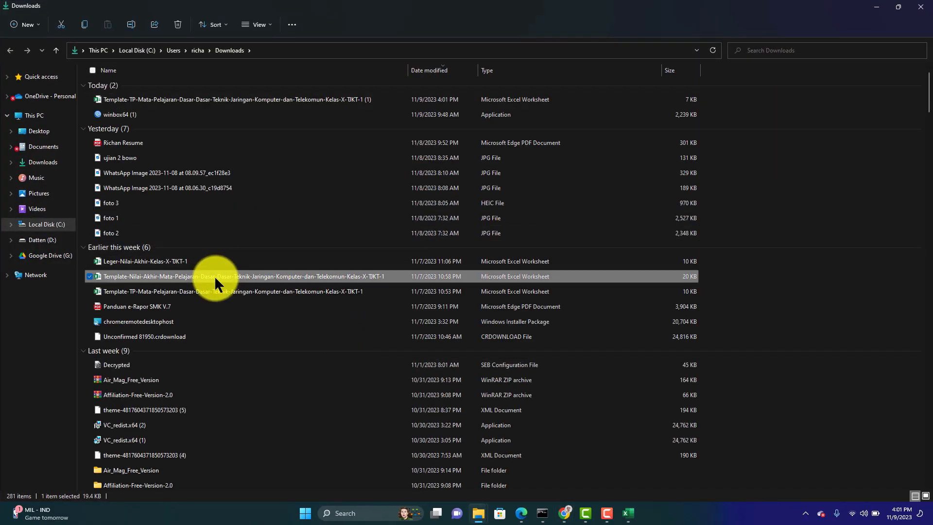
{"action": "key", "text": "Delete"}
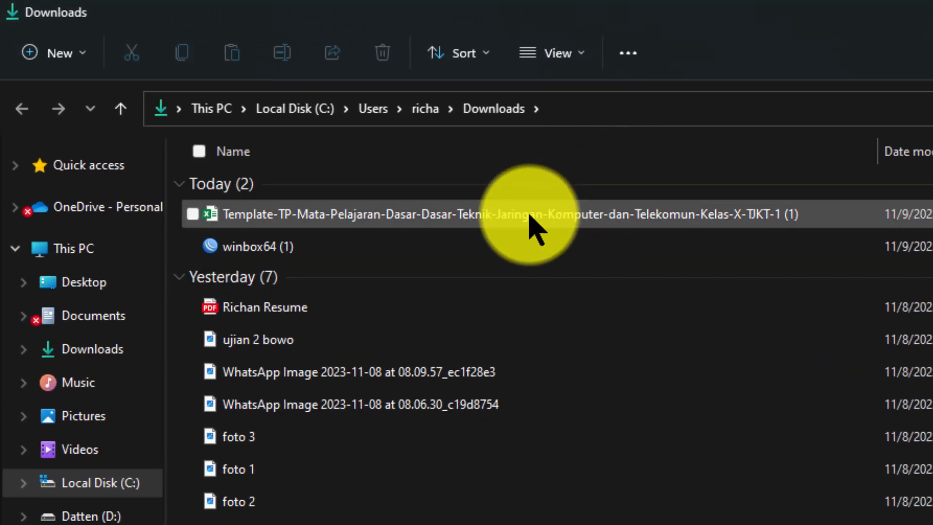
Open the downloaded Template-TP workbook ending in "(1)" in Excel, review its header and Tujuan Pembelajaran rows, and enable editing.
{"action": "double_click", "coordinate": [530, 216]}
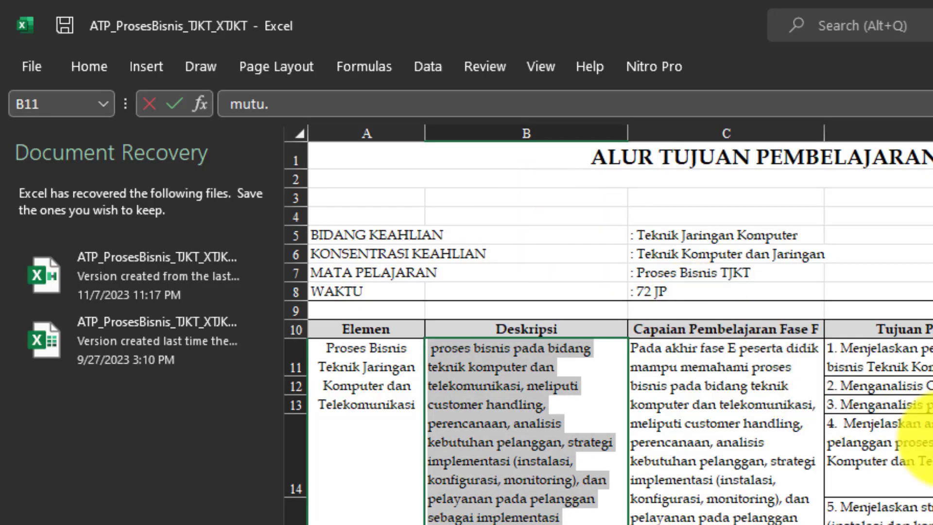
{"action": "left_click", "coordinate": [932, 512]}
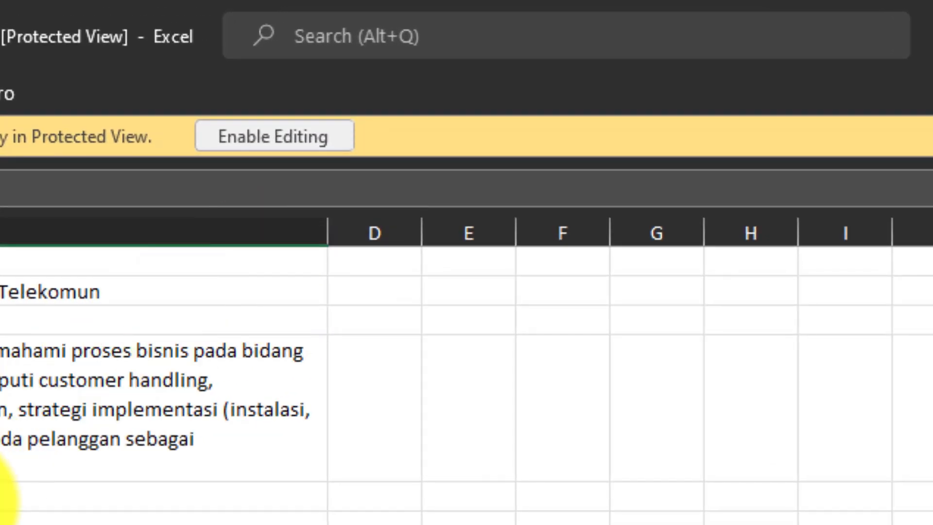
{"action": "left_click", "coordinate": [4, 498]}
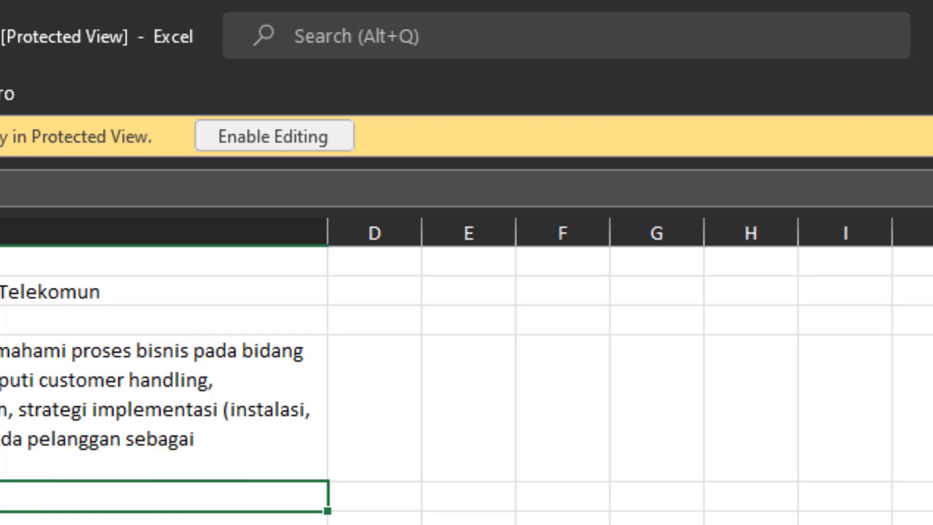
{"action": "left_click_drag", "start_coordinate": [3, 264], "coordinate": [193, 407]}
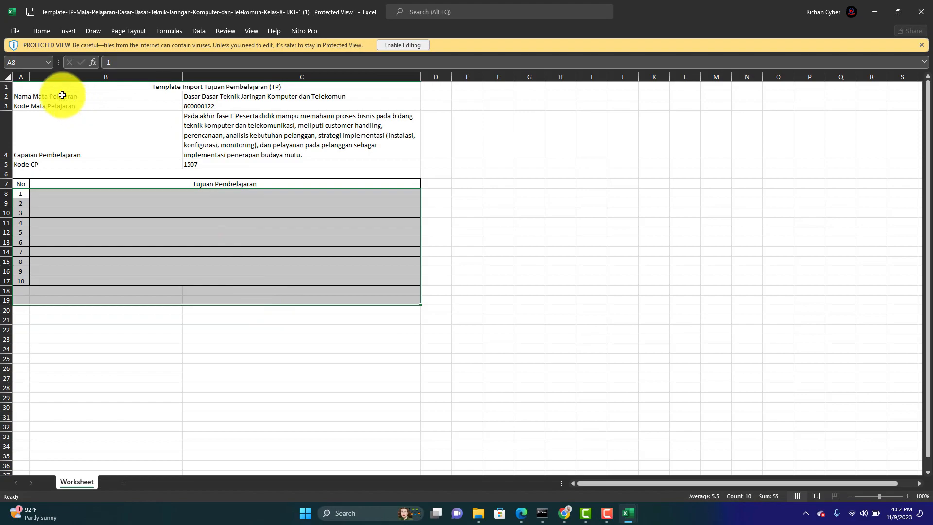
{"action": "left_click_drag", "start_coordinate": [50, 85], "coordinate": [187, 166]}
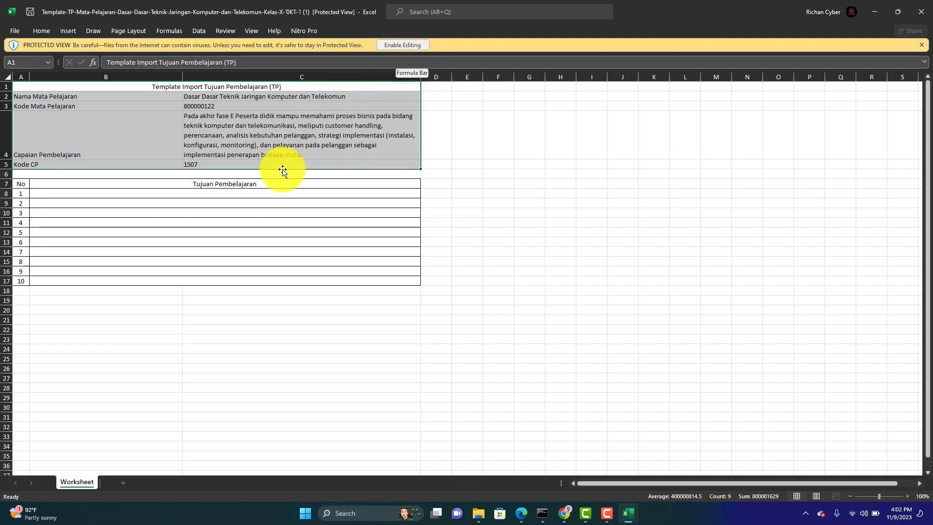
{"action": "left_click", "coordinate": [290, 191]}
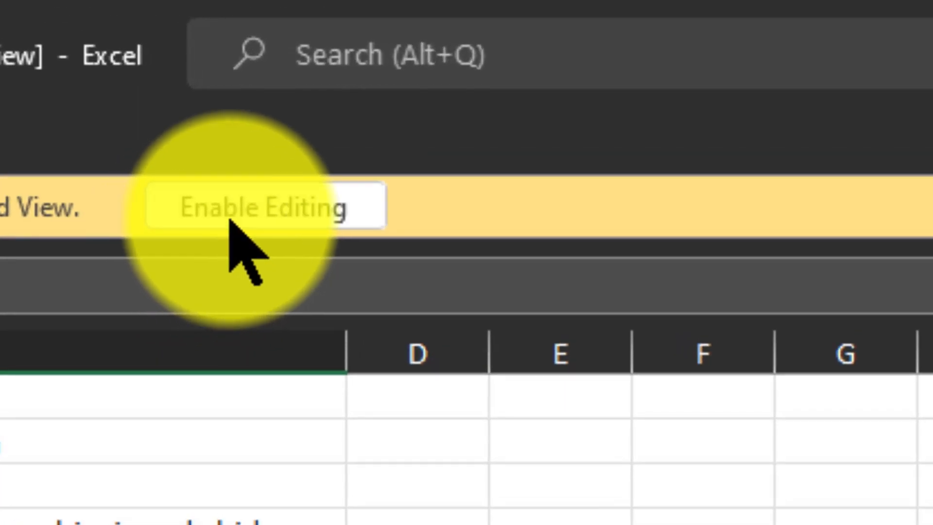
{"action": "left_click", "coordinate": [238, 215]}
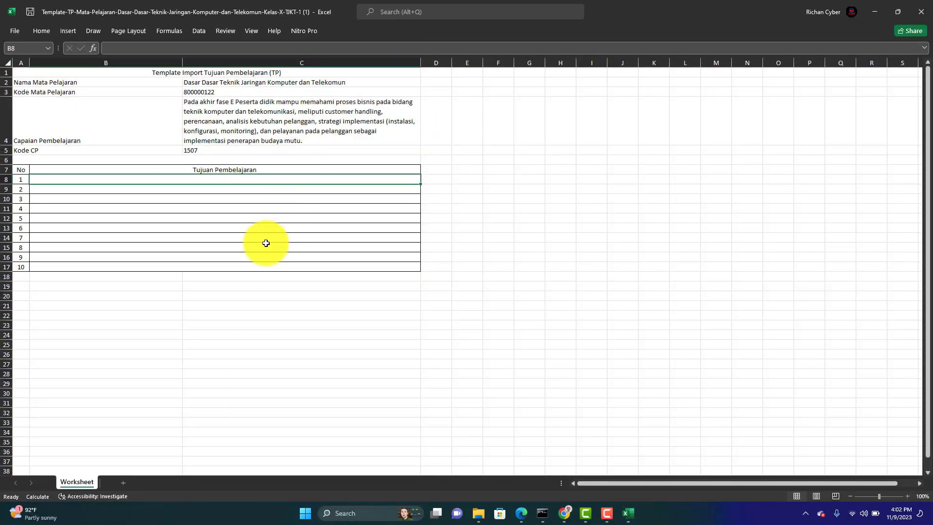
Copy the six Tujuan Pembelajaran entries D11:D16 from the ATP_ProsesBisnis_TJKT_XTJKT workbook into the TP template starting at B8.
{"action": "mouse_move", "coordinate": [629, 511]}
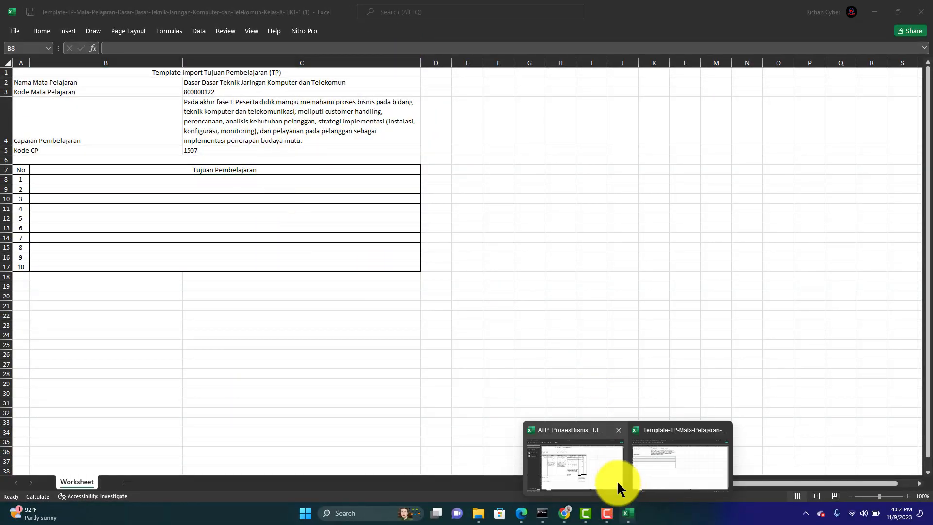
{"action": "left_click", "coordinate": [579, 463]}
{"action": "left_click_drag", "start_coordinate": [456, 168], "coordinate": [454, 309]}
{"action": "key", "text": "ctrl+c"}
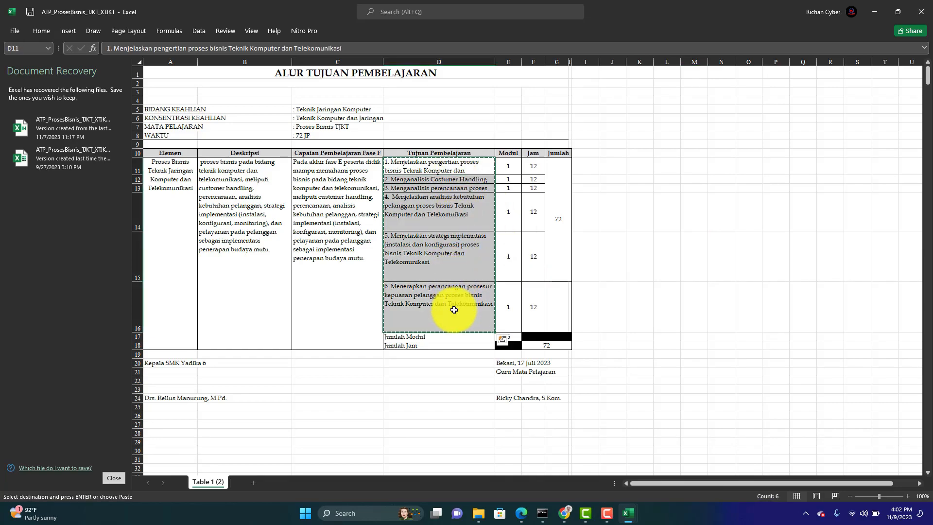
{"action": "key", "text": "alt+Tab"}
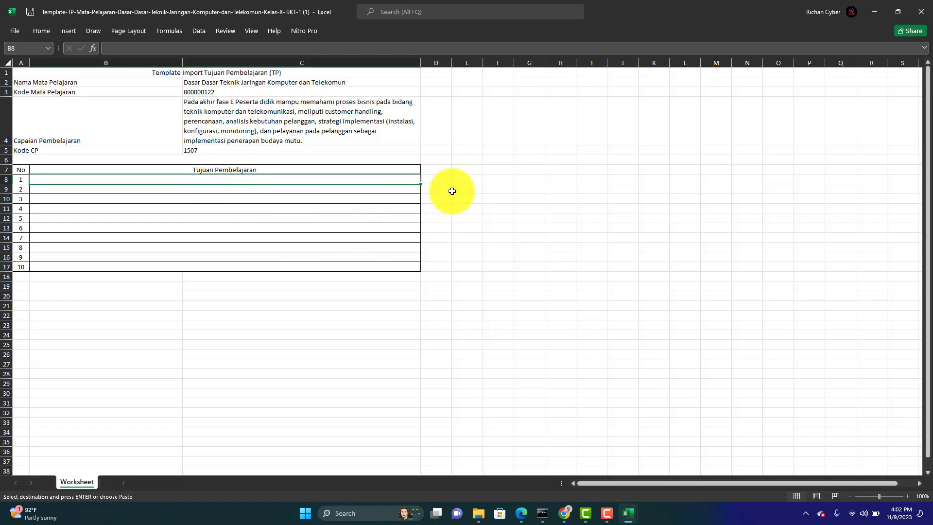
{"action": "key", "text": "ctrl+v"}
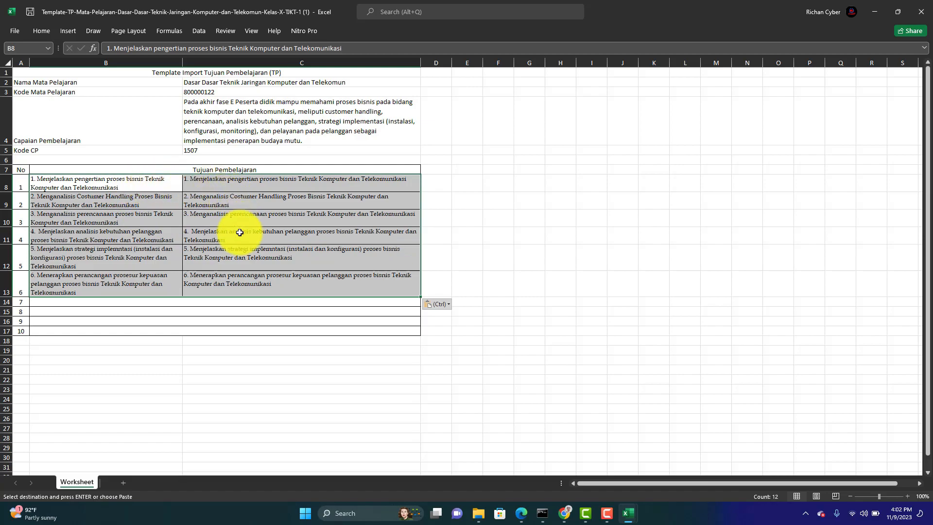
Apply Merge Across to the pasted Tujuan Pembelajaran cells B8:C13, accepting the discarded duplicate values for every row.
{"action": "left_click", "coordinate": [41, 32]}
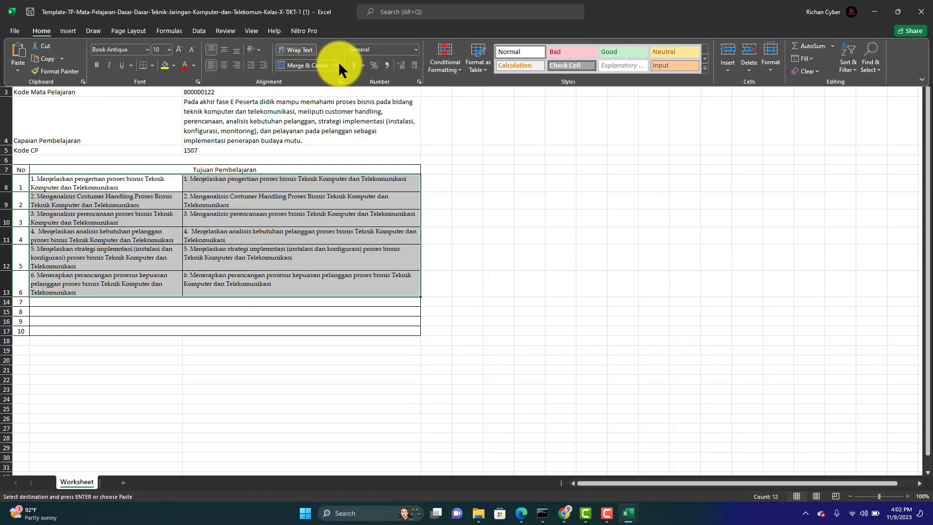
{"action": "left_click", "coordinate": [337, 61]}
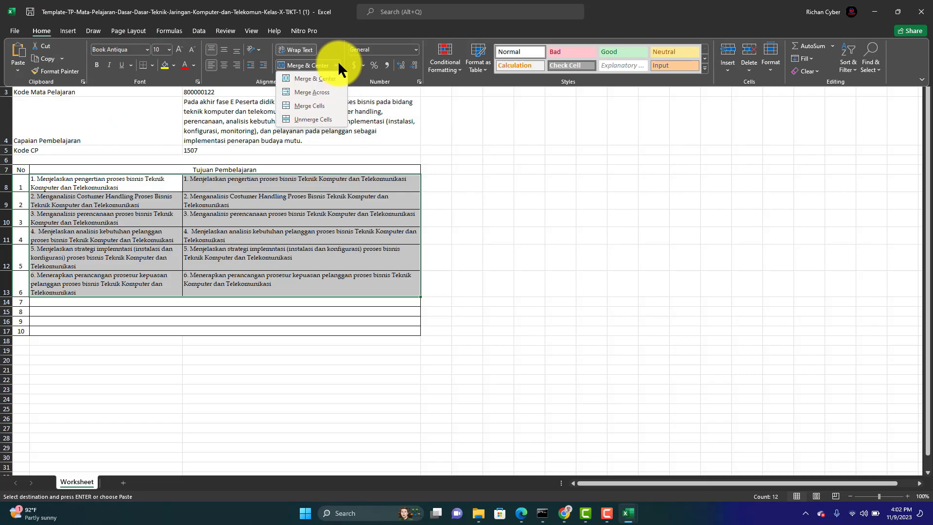
{"action": "left_click", "coordinate": [324, 92]}
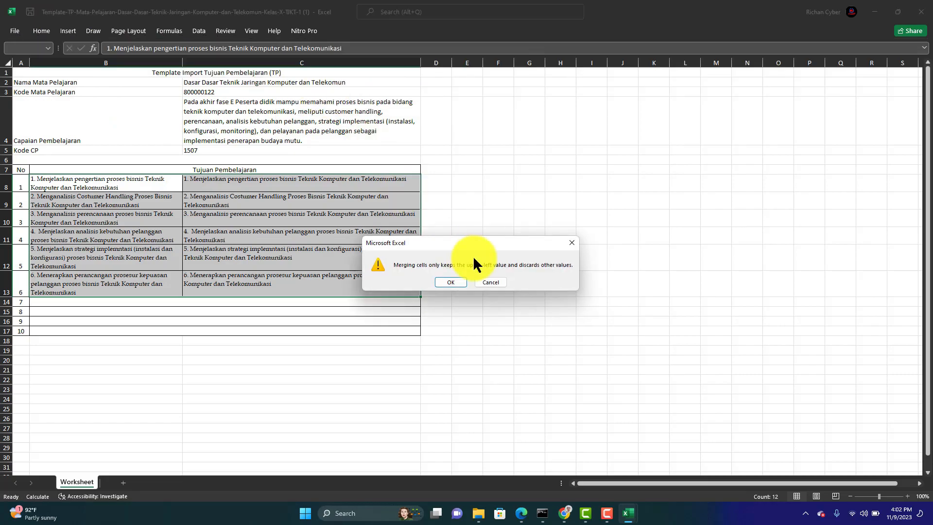
{"action": "left_click", "coordinate": [455, 284]}
{"action": "left_click", "coordinate": [451, 281]}
{"action": "left_click", "coordinate": [451, 281]}
{"action": "left_click", "coordinate": [451, 281]}
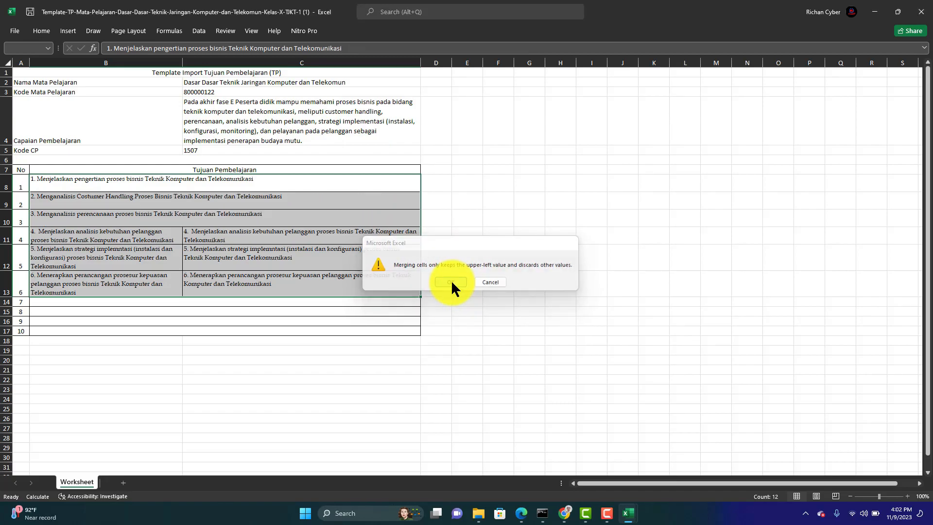
{"action": "left_click", "coordinate": [451, 281]}
{"action": "left_click", "coordinate": [451, 280]}
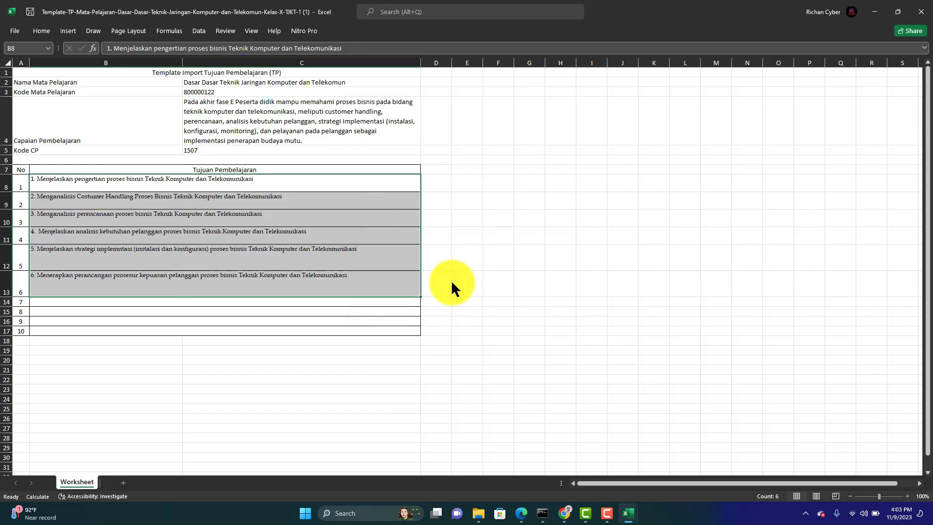
Remove the leading "1." and "2." numbering from the Tujuan Pembelajaran texts in rows 8 and 9.
{"action": "left_click", "coordinate": [209, 251]}
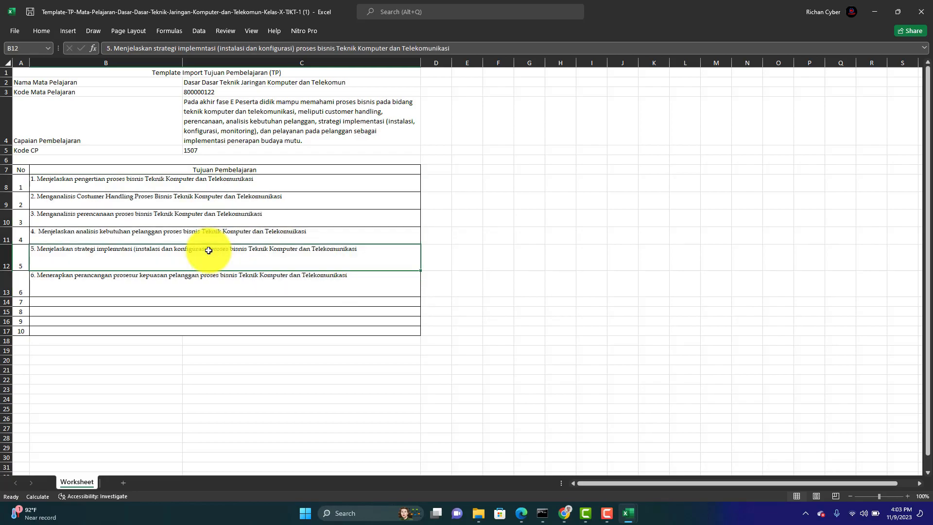
{"action": "double_click", "coordinate": [37, 179]}
{"action": "key", "text": "BackSpace"}
{"action": "key", "text": "BackSpace"}
{"action": "key", "text": "BackSpace"}
{"action": "key", "text": "Return"}
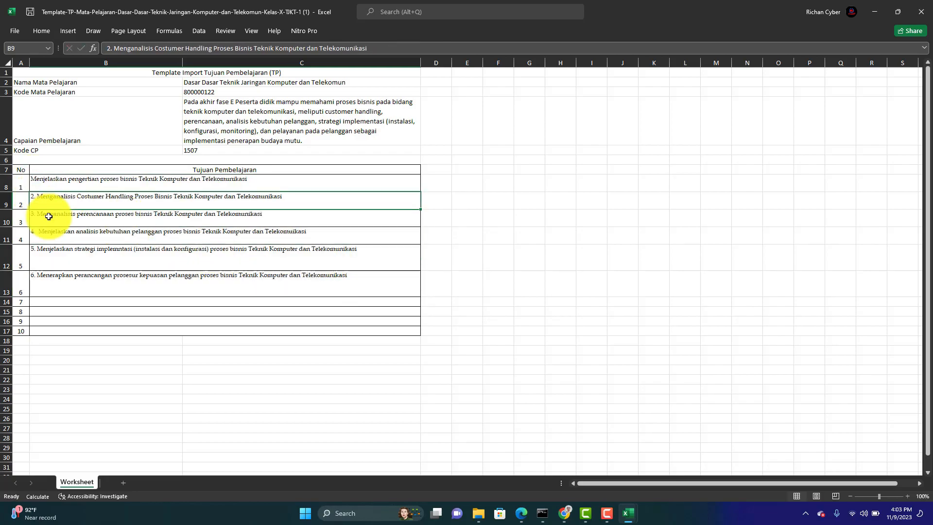
{"action": "double_click", "coordinate": [35, 195]}
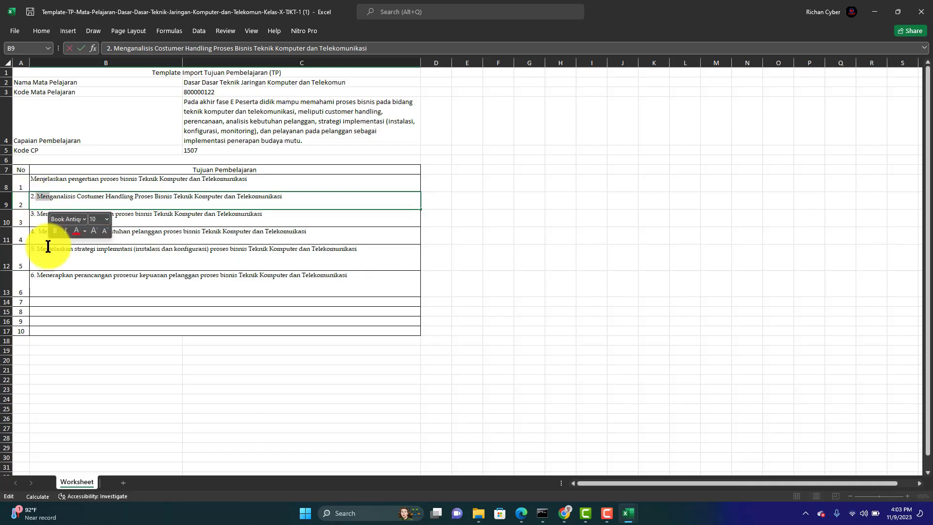
{"action": "key", "text": "BackSpace"}
{"action": "key", "text": "BackSpace"}
{"action": "key", "text": "BackSpace"}
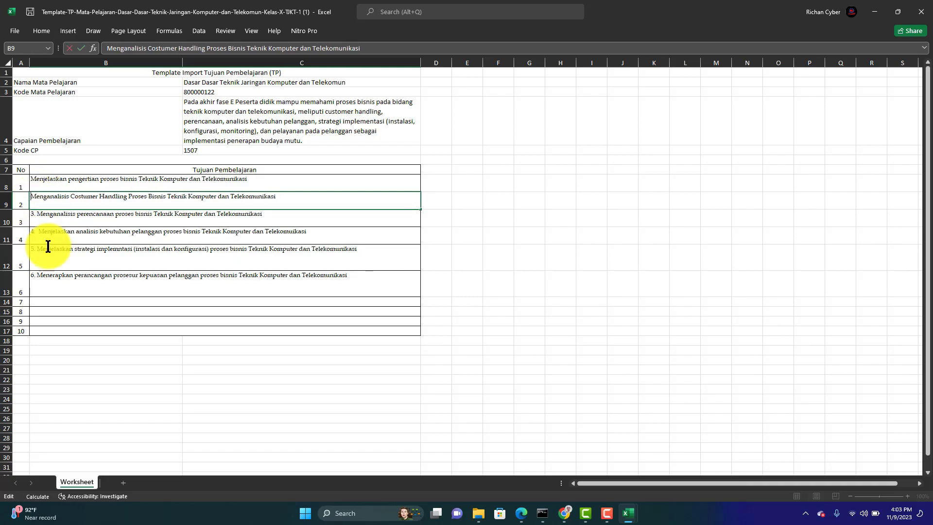
{"action": "key", "text": "Return"}
Remove the leading "3." and "4." numbering from the Tujuan Pembelajaran texts in rows 10 and 11.
{"action": "double_click", "coordinate": [37, 213]}
{"action": "key", "text": "BackSpace"}
{"action": "key", "text": "BackSpace"}
{"action": "key", "text": "BackSpace"}
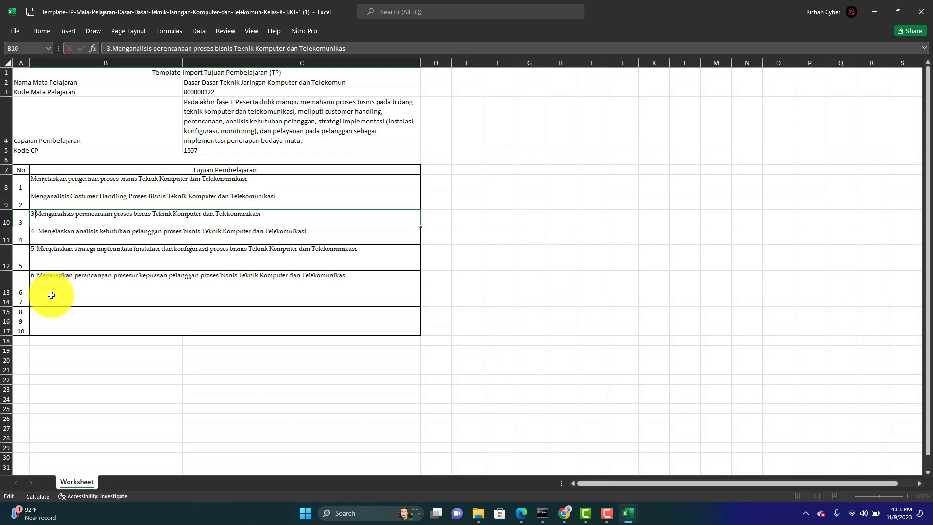
{"action": "double_click", "coordinate": [38, 231]}
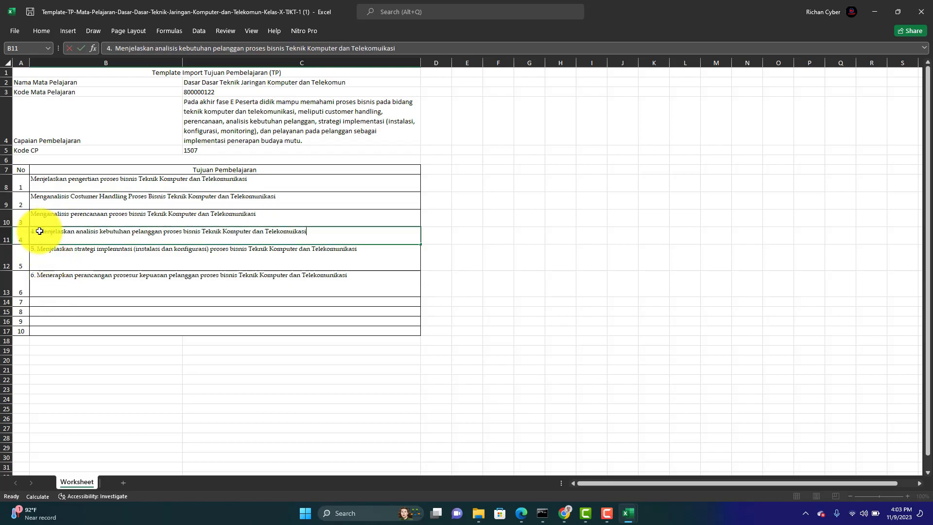
{"action": "key", "text": "BackSpace"}
{"action": "key", "text": "BackSpace"}
{"action": "key", "text": "BackSpace"}
{"action": "key", "text": "Return"}
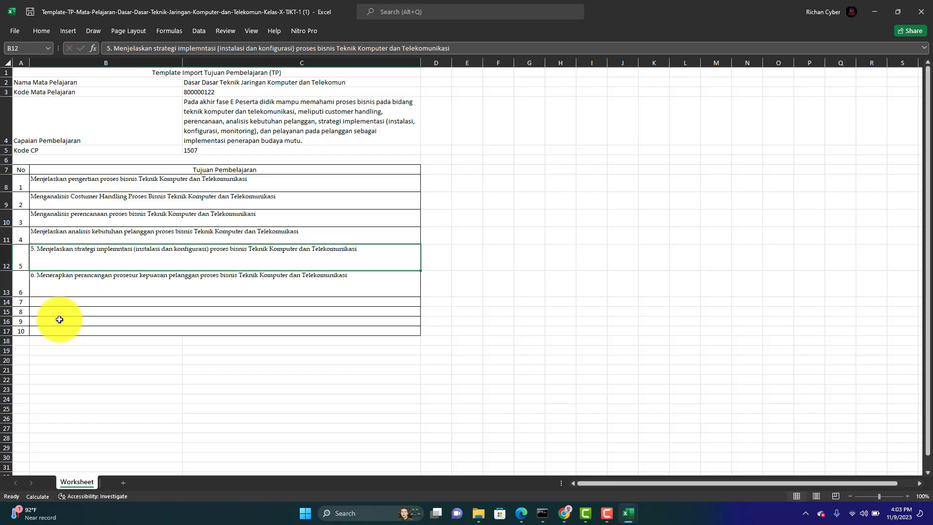
Remove the leading "5." and "6." numbering from the Tujuan Pembelajaran texts in rows 12 and 13.
{"action": "double_click", "coordinate": [38, 248]}
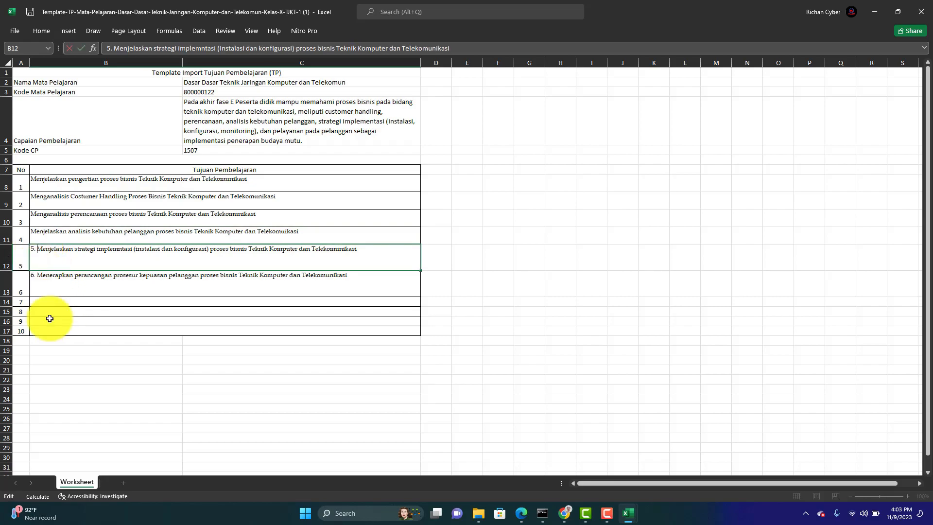
{"action": "key", "text": "BackSpace"}
{"action": "key", "text": "BackSpace"}
{"action": "key", "text": "BackSpace"}
{"action": "key", "text": "Return"}
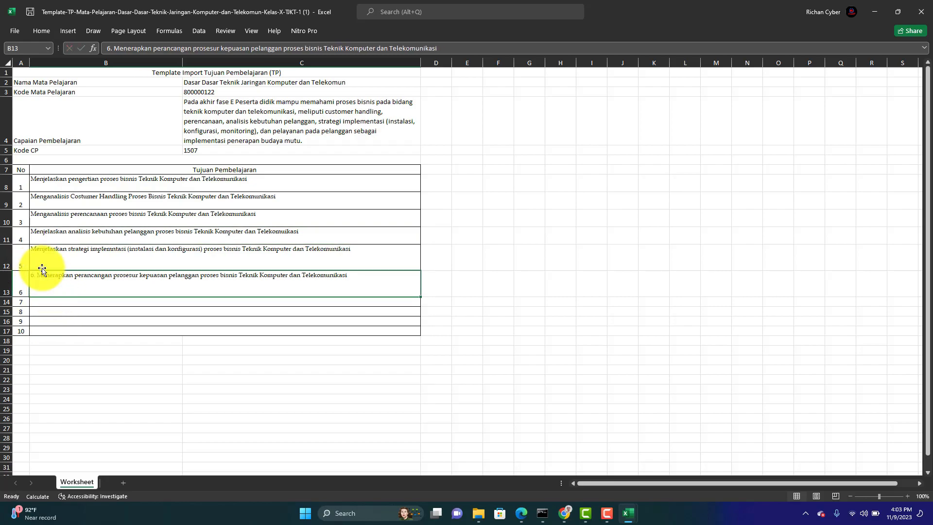
{"action": "double_click", "coordinate": [38, 275]}
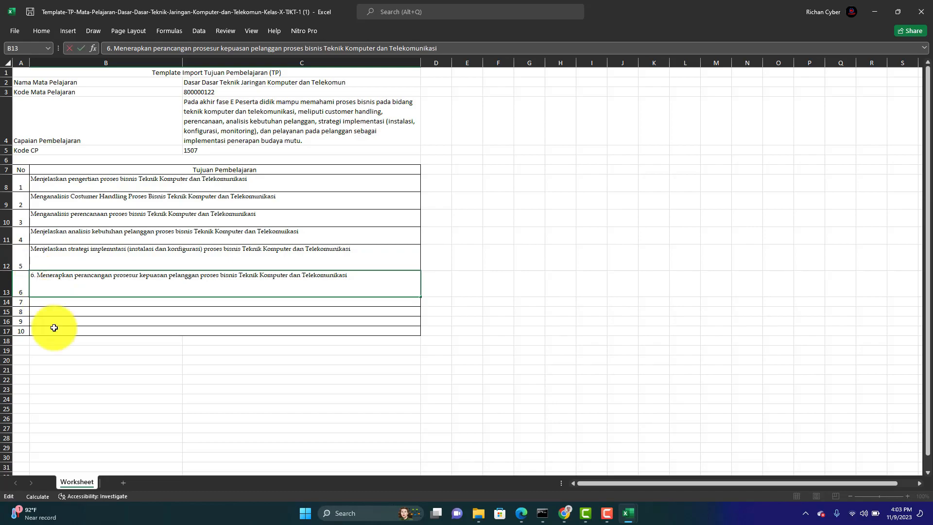
{"action": "key", "text": "BackSpace"}
{"action": "key", "text": "BackSpace"}
{"action": "key", "text": "BackSpace"}
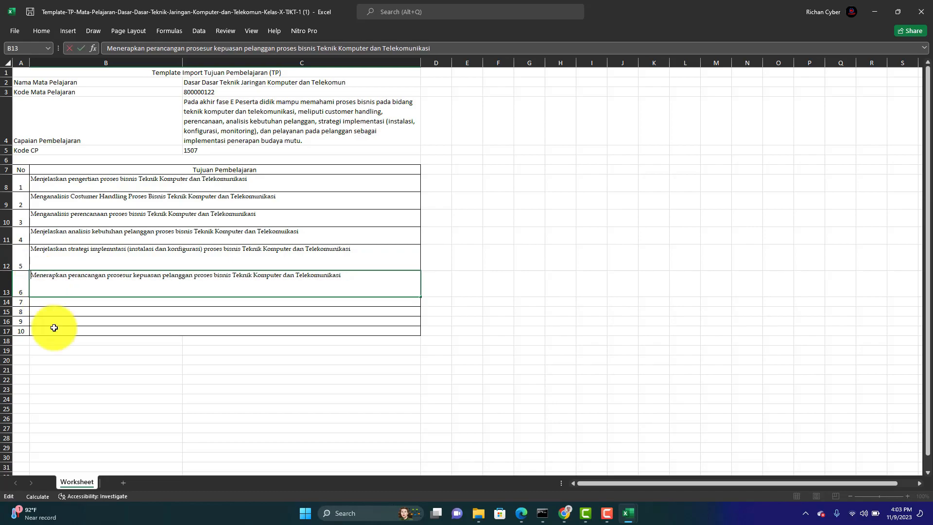
{"action": "left_click", "coordinate": [323, 193]}
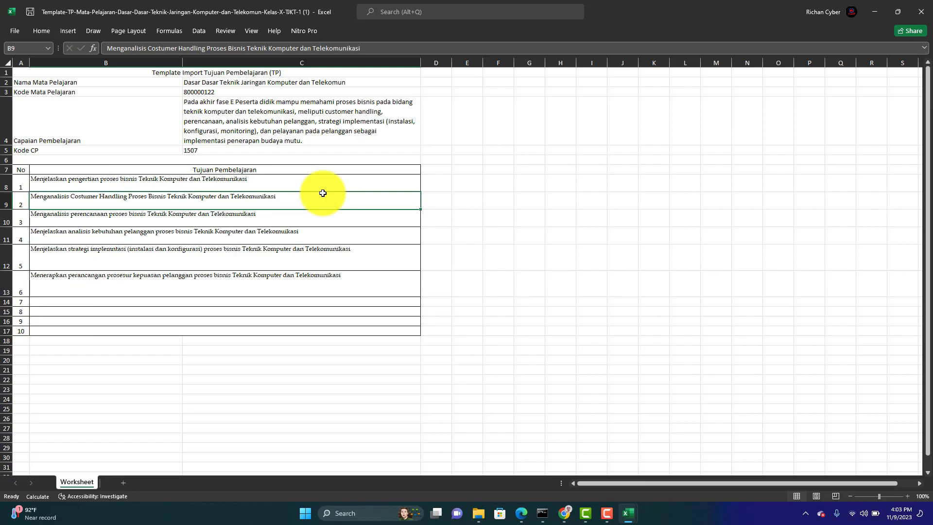
Close the filled-in TP template workbook and save its changes.
{"action": "left_click", "coordinate": [921, 11]}
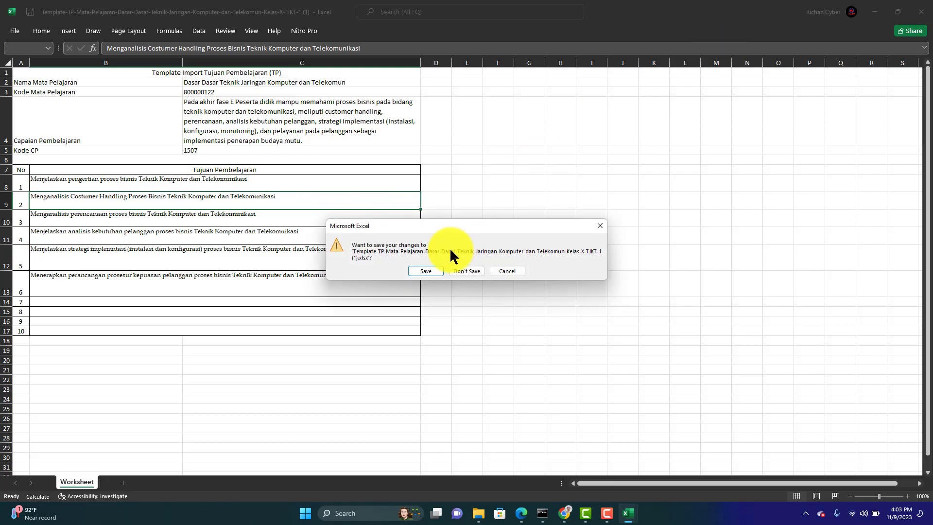
{"action": "left_click", "coordinate": [421, 273]}
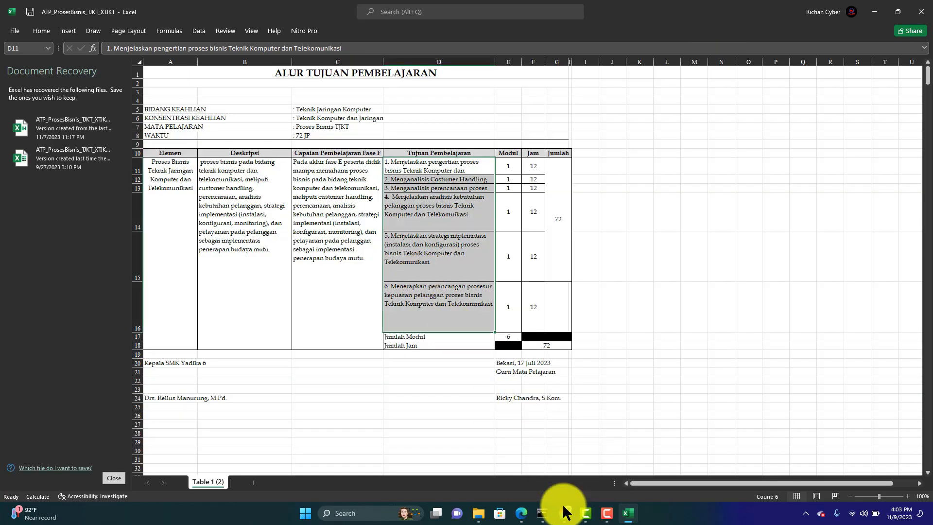
Switch to the browser, upload the filled-in X TJKT 1 TP template from Downloads, and save the new Tujuan Pembelajaran data.
{"action": "left_click", "coordinate": [564, 513]}
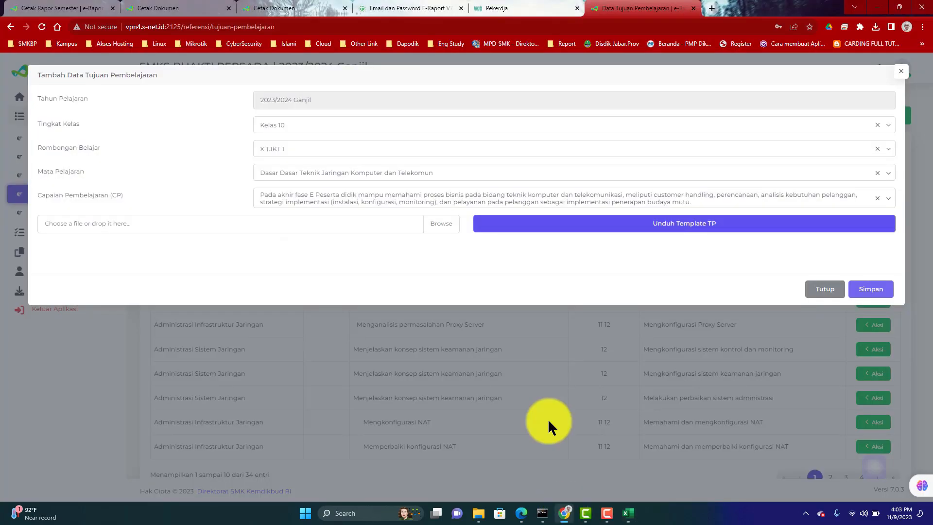
{"action": "left_click", "coordinate": [442, 225]}
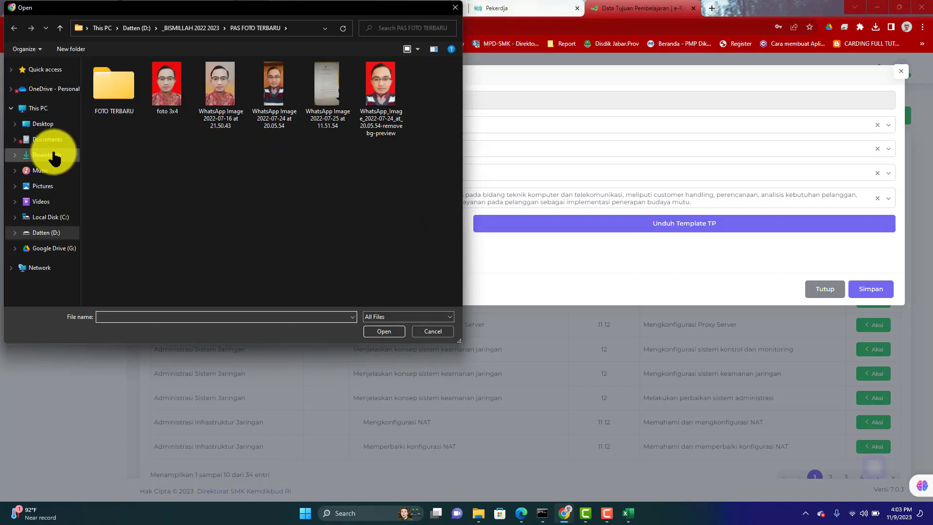
{"action": "left_click", "coordinate": [48, 155]}
{"action": "double_click", "coordinate": [159, 93]}
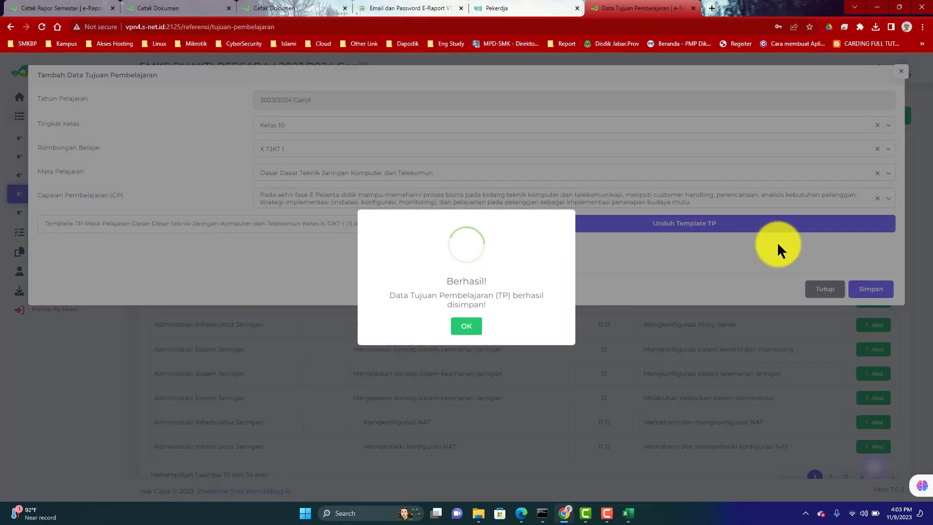
{"action": "left_click", "coordinate": [476, 327]}
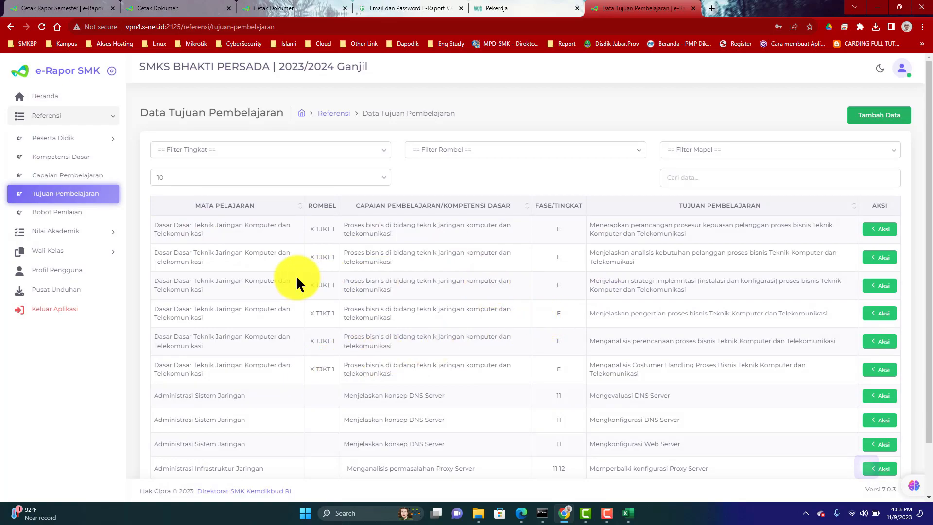
Open the Bobot Penilaian page and save the listed assessment weights as they are.
{"action": "left_click", "coordinate": [71, 216]}
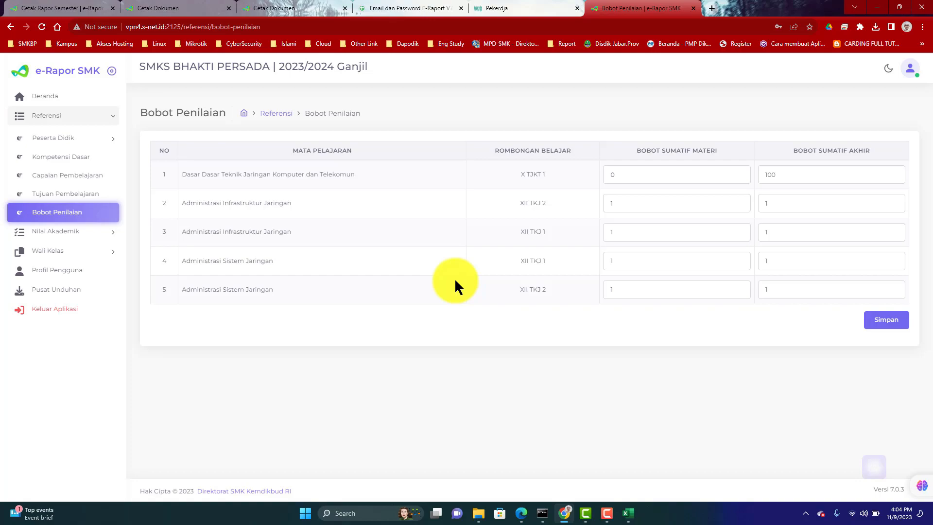
{"action": "left_click", "coordinate": [787, 178]}
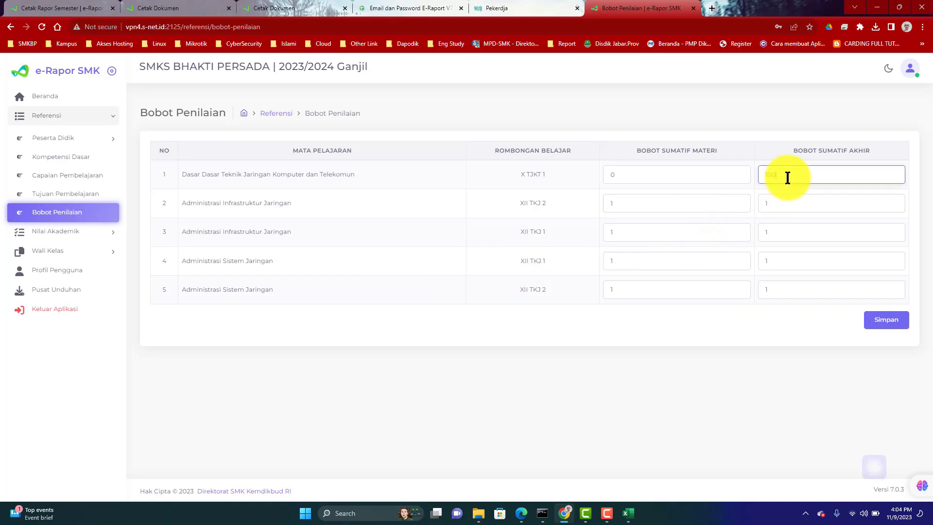
{"action": "left_click_drag", "start_coordinate": [809, 178], "coordinate": [751, 177]}
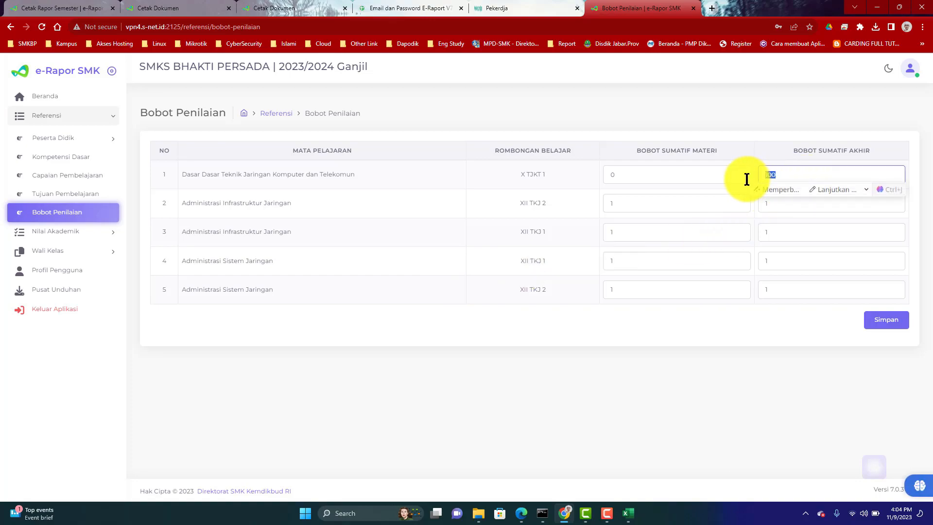
{"action": "left_click", "coordinate": [895, 321]}
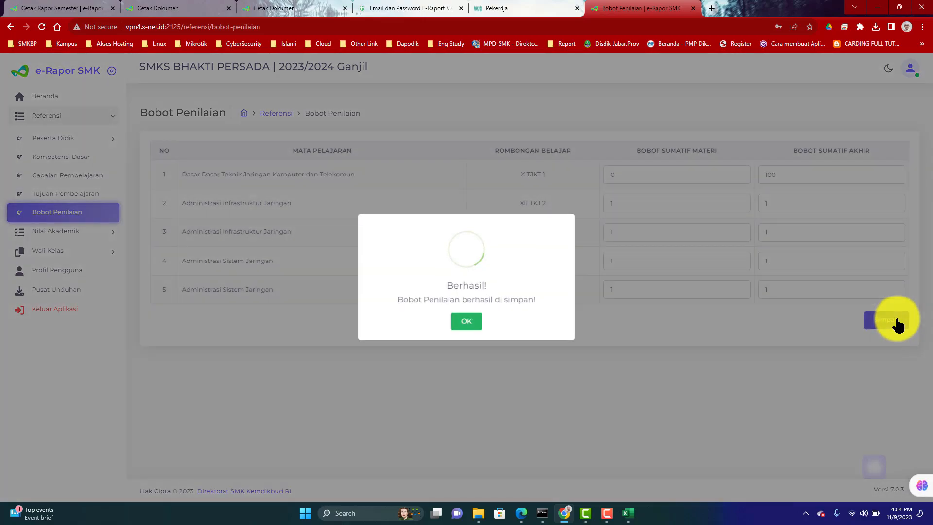
{"action": "left_click", "coordinate": [469, 322]}
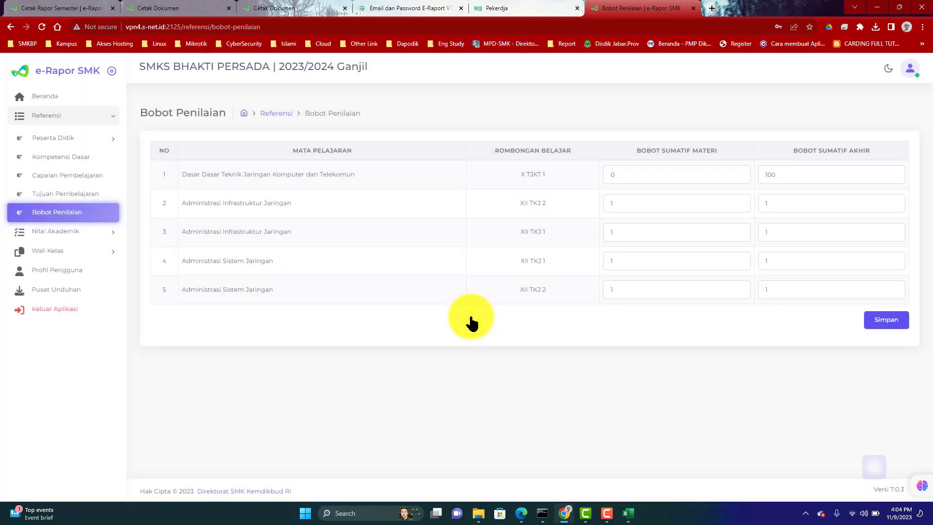
Open the Nilai Akhir input page and choose Kelas 10 with Reguler as the Jenis Rombongan Belajar.
{"action": "left_click", "coordinate": [100, 236]}
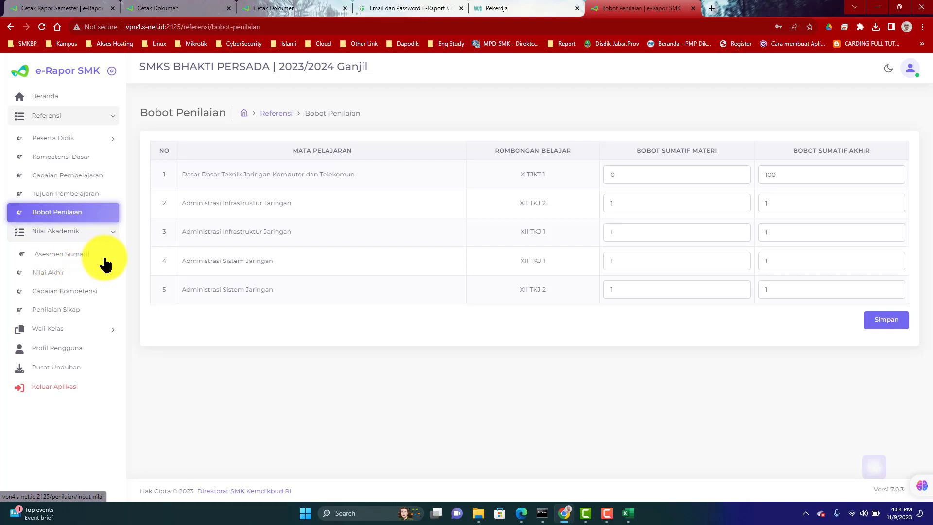
{"action": "left_click", "coordinate": [46, 273]}
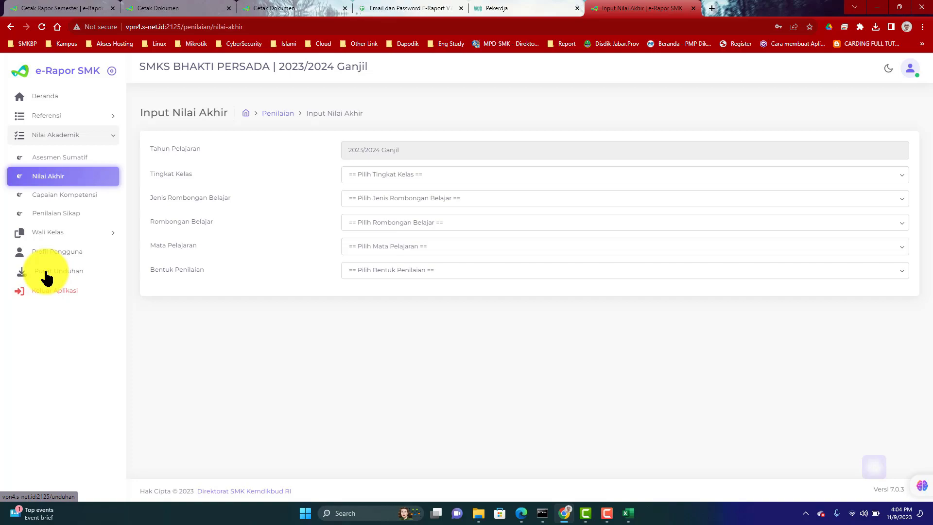
{"action": "left_click", "coordinate": [390, 178]}
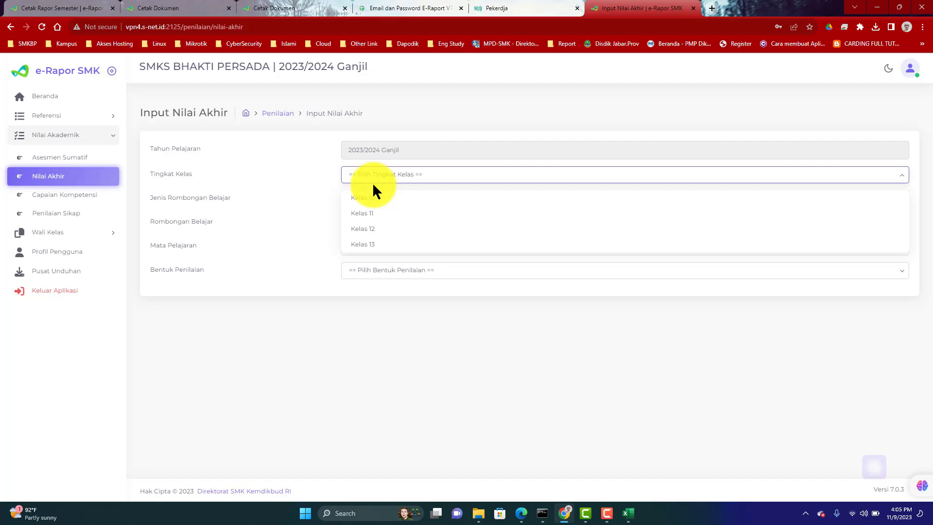
{"action": "left_click", "coordinate": [380, 200]}
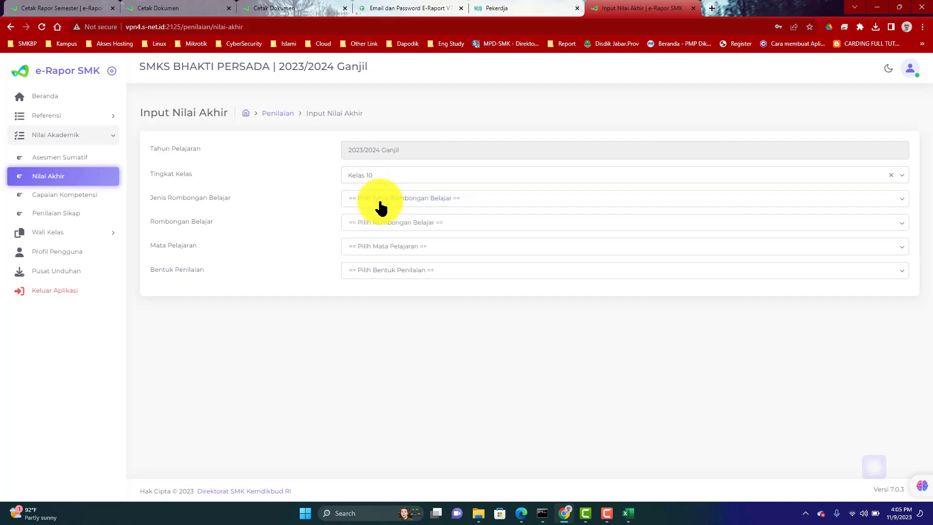
{"action": "left_click", "coordinate": [381, 203]}
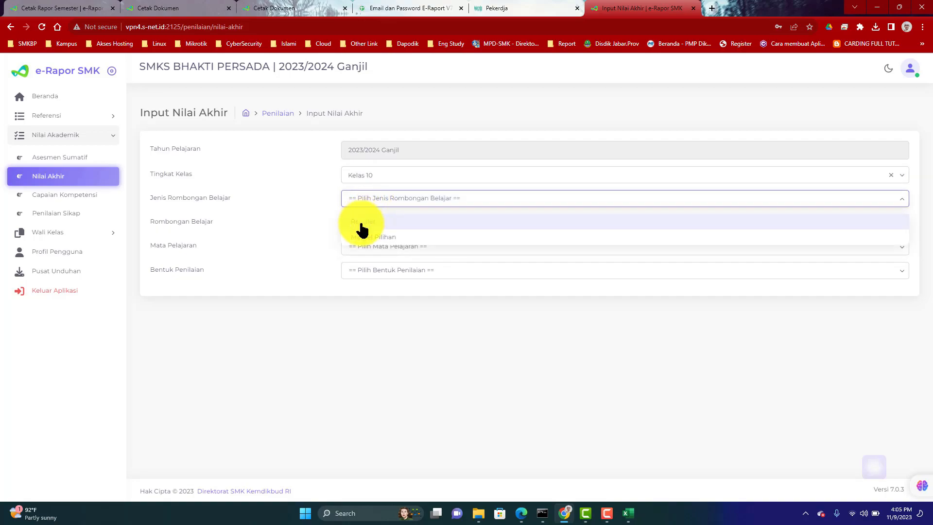
{"action": "left_click", "coordinate": [362, 224]}
{"action": "left_click", "coordinate": [401, 201]}
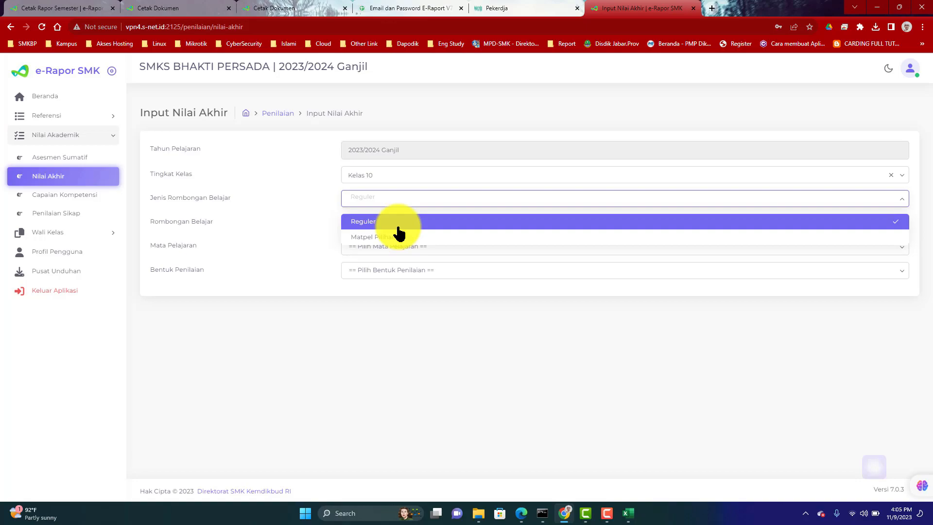
{"action": "left_click", "coordinate": [392, 224]}
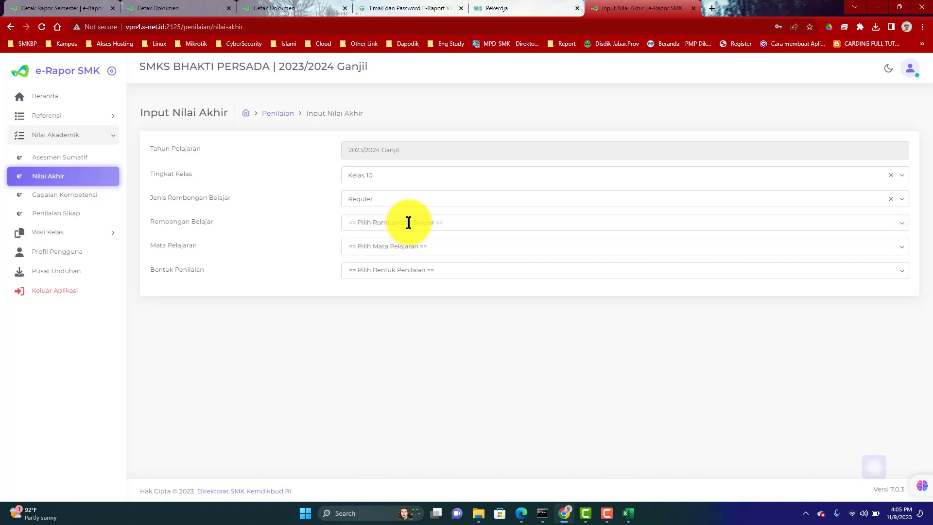
Choose class X TJKT 1, the subject Dasar Dasar Teknik Jaringan Komputer dan Telekomun, and Nilai Akhir as the Bentuk Penilaian.
{"action": "left_click", "coordinate": [424, 222]}
{"action": "left_click", "coordinate": [369, 247]}
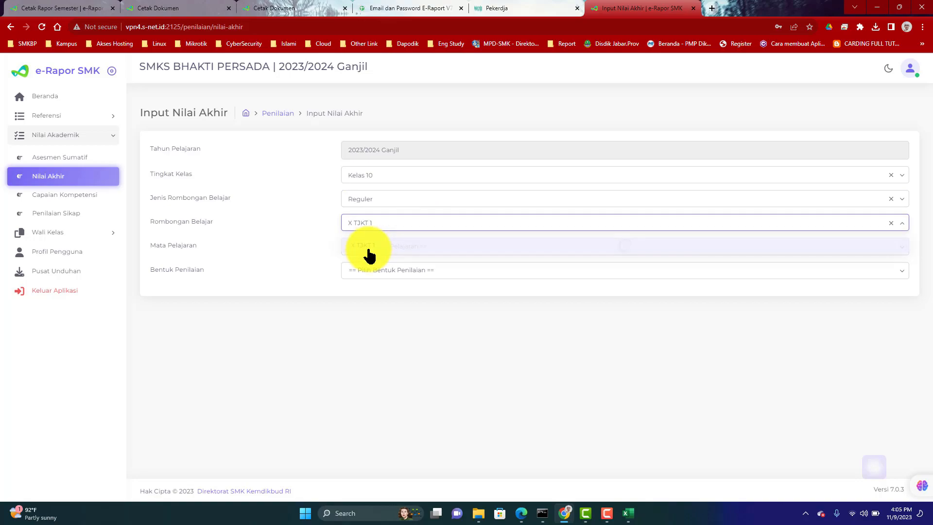
{"action": "left_click", "coordinate": [430, 247]}
{"action": "left_click", "coordinate": [384, 276]}
{"action": "left_click", "coordinate": [468, 271]}
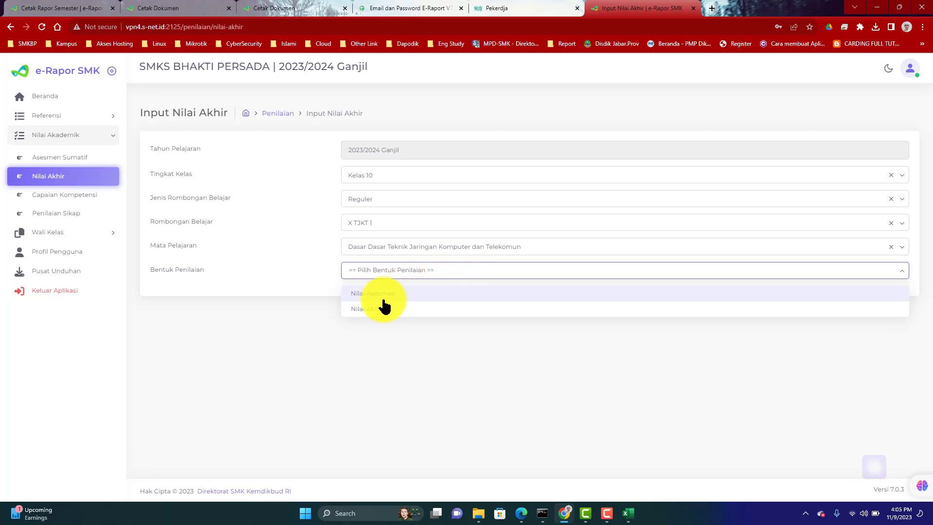
{"action": "left_click", "coordinate": [369, 309]}
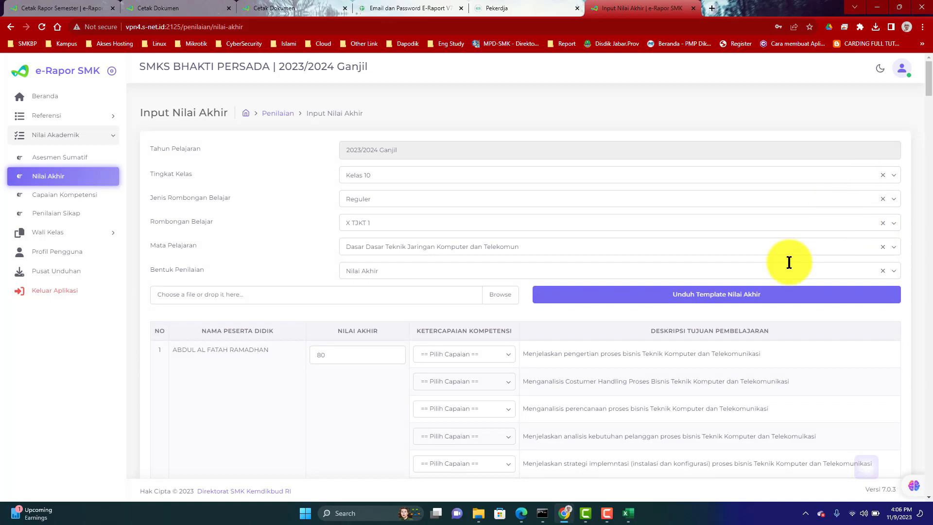
Try Nilai Asesmen as the Bentuk Penilaian and switch back to Nilai Akhir.
{"action": "scroll", "coordinate": [788, 262], "scroll_direction": "down", "scroll_amount": 1}
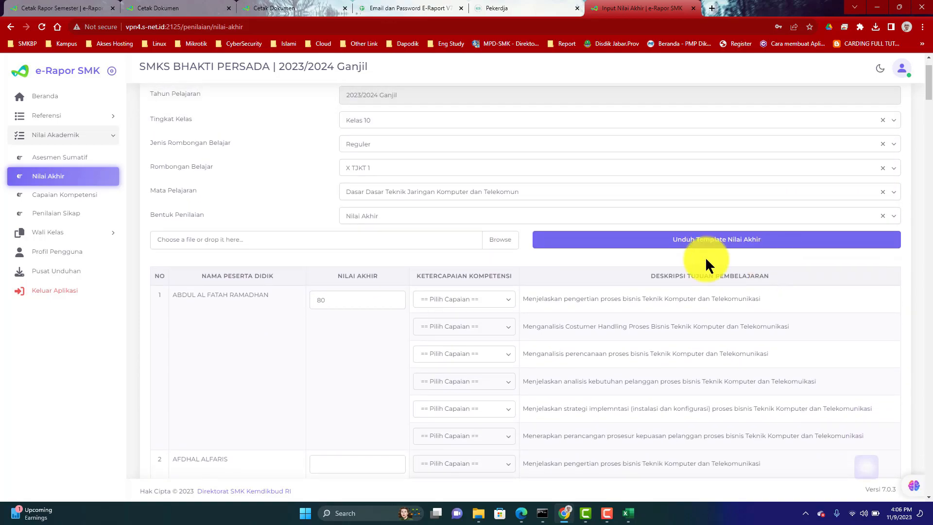
{"action": "left_click", "coordinate": [435, 219]}
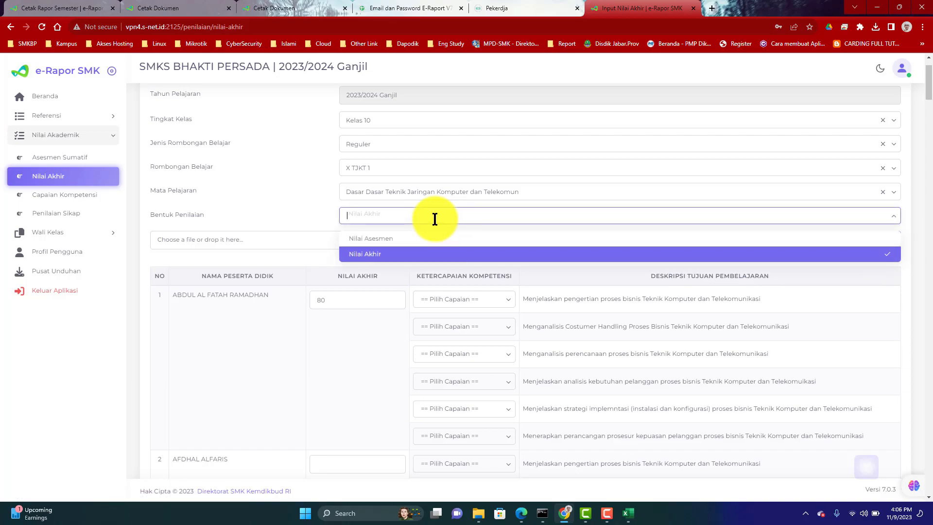
{"action": "left_click", "coordinate": [384, 239]}
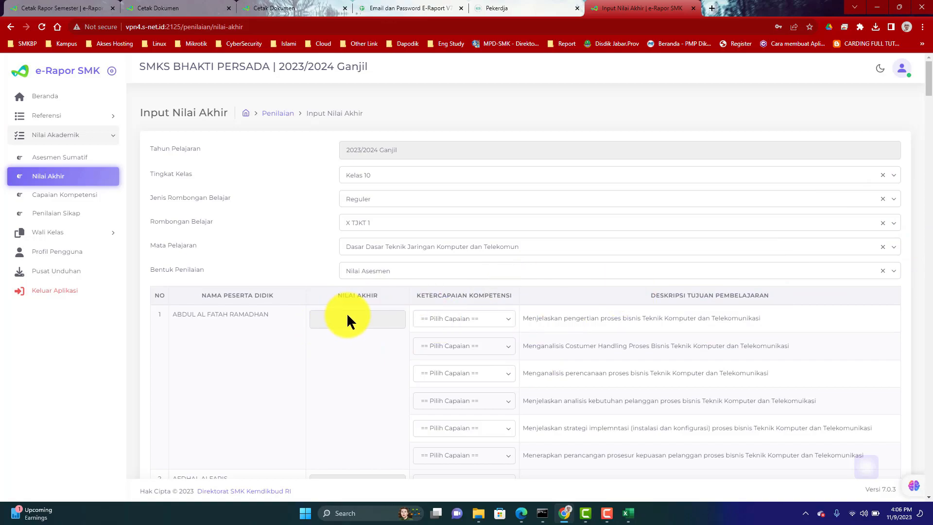
{"action": "left_click", "coordinate": [436, 268]}
{"action": "left_click", "coordinate": [386, 309]}
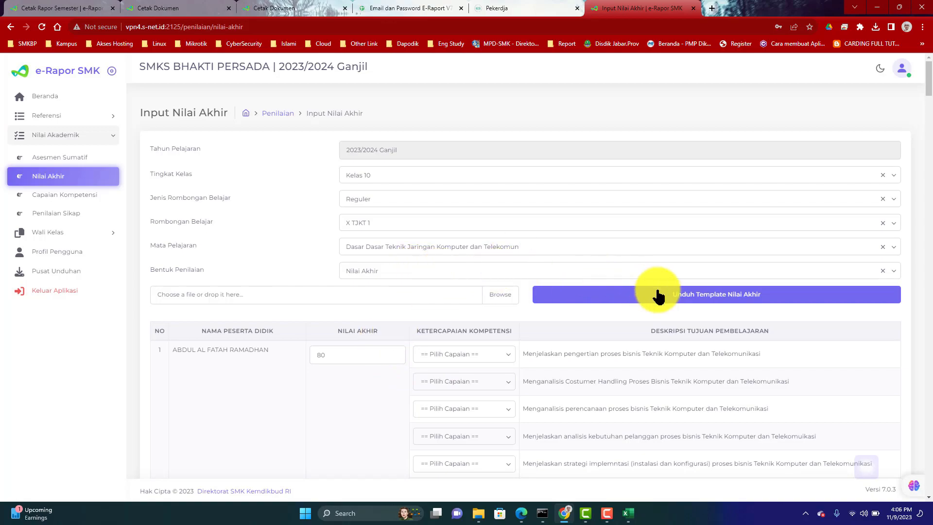
Download the Nilai Akhir template, open it in Excel, and enable editing.
{"action": "left_click", "coordinate": [669, 305]}
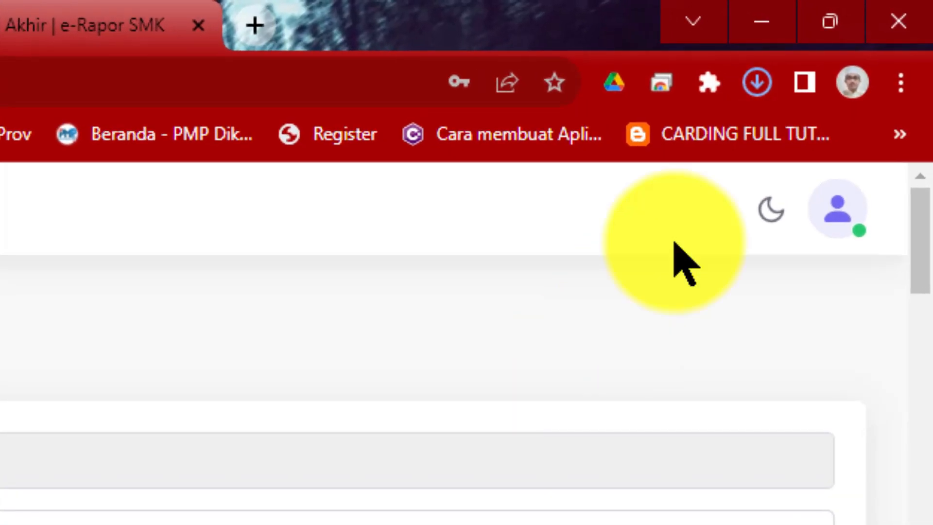
{"action": "left_click", "coordinate": [875, 27]}
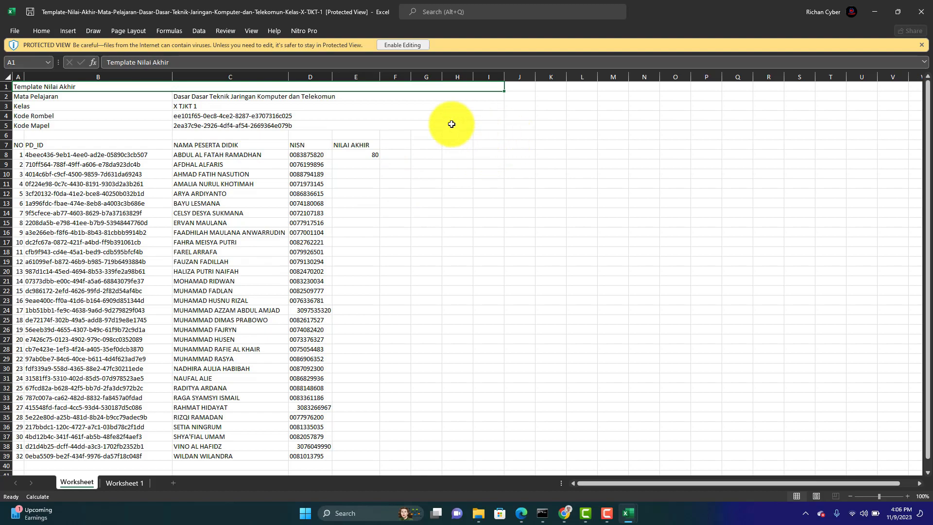
{"action": "left_click", "coordinate": [401, 44]}
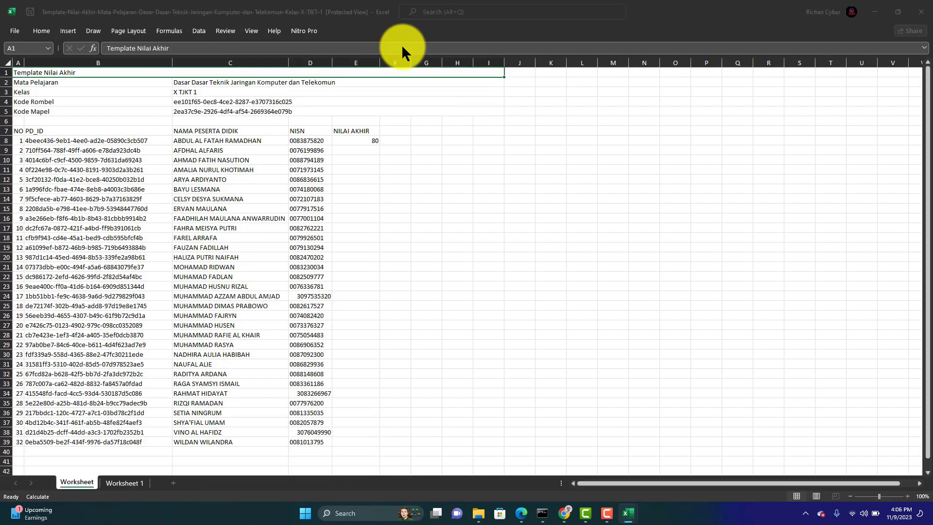
In the NILAI AKHIR column, set the first student's grade to 90 and the second student's to 89.
{"action": "left_click", "coordinate": [362, 141]}
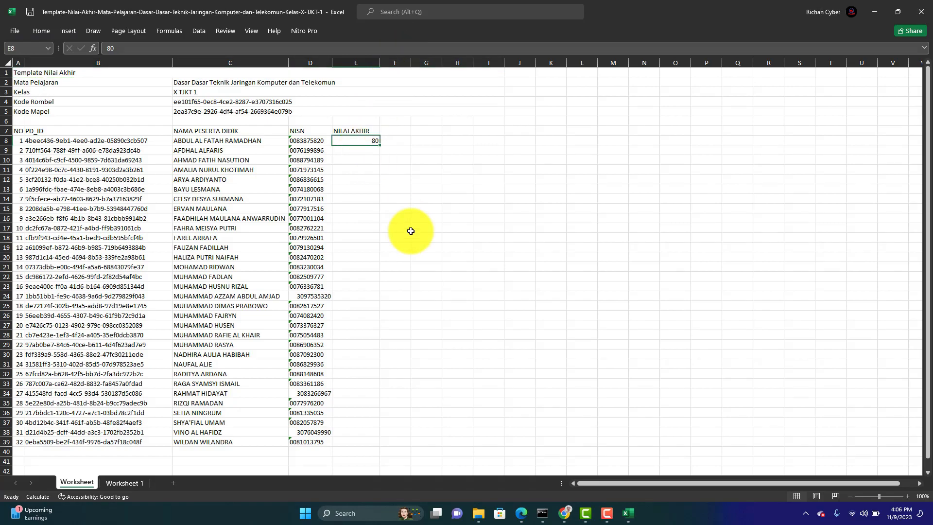
{"action": "key", "text": "Delete"}
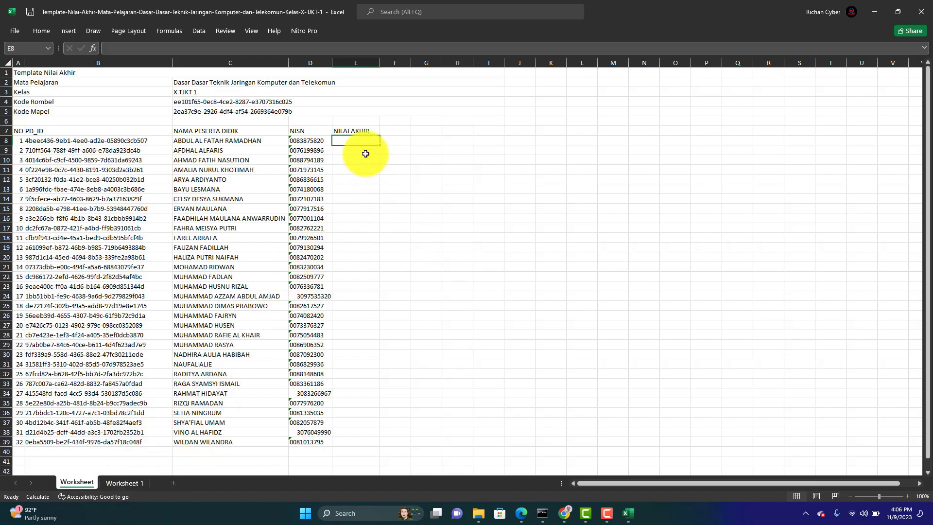
{"action": "left_click_drag", "start_coordinate": [367, 140], "coordinate": [363, 446]}
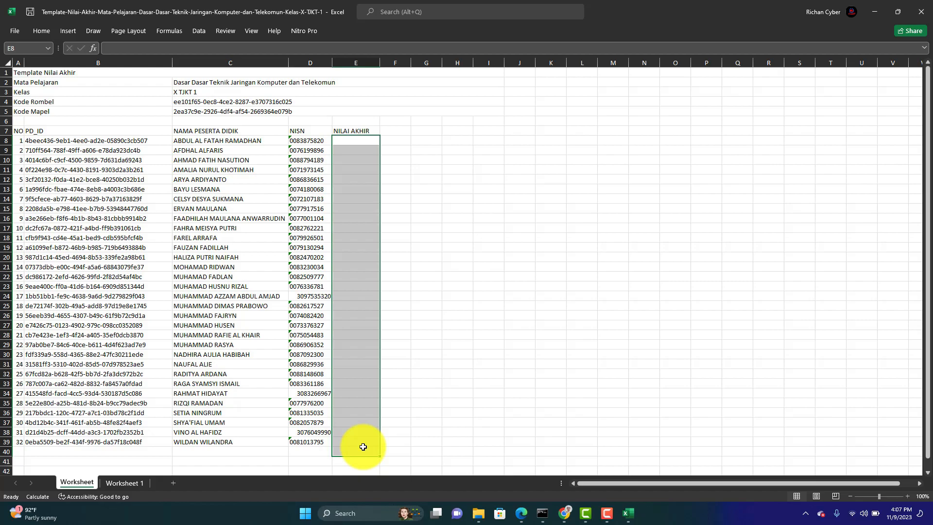
{"action": "left_click", "coordinate": [367, 144]}
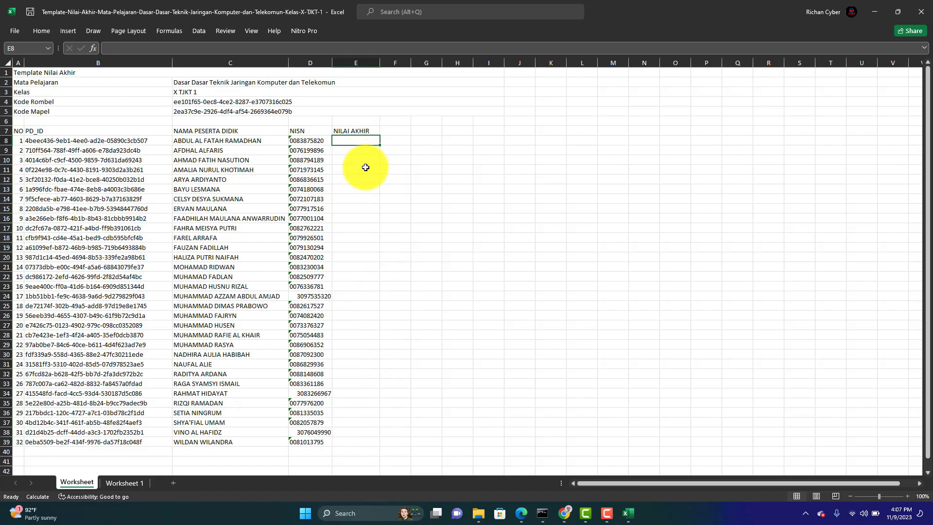
{"action": "type", "text": "90"}
{"action": "left_click", "coordinate": [456, 237]}
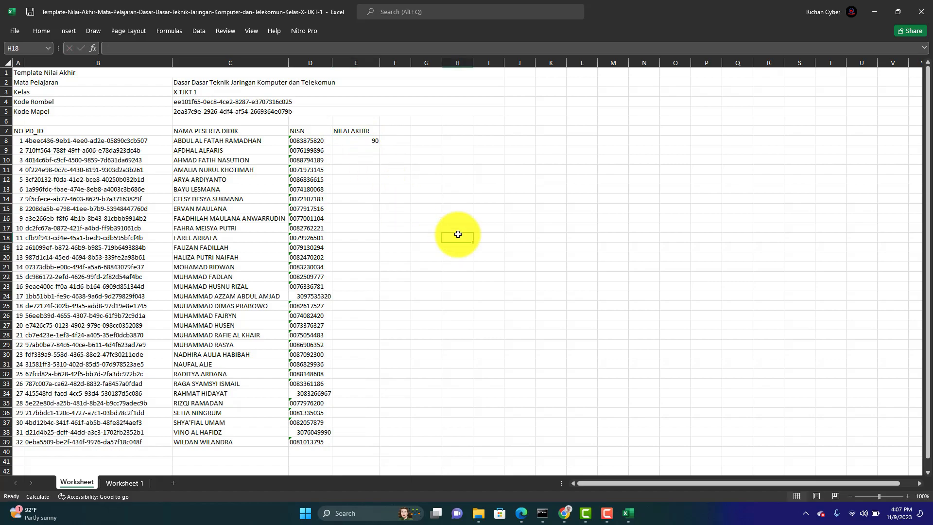
{"action": "left_click", "coordinate": [359, 148]}
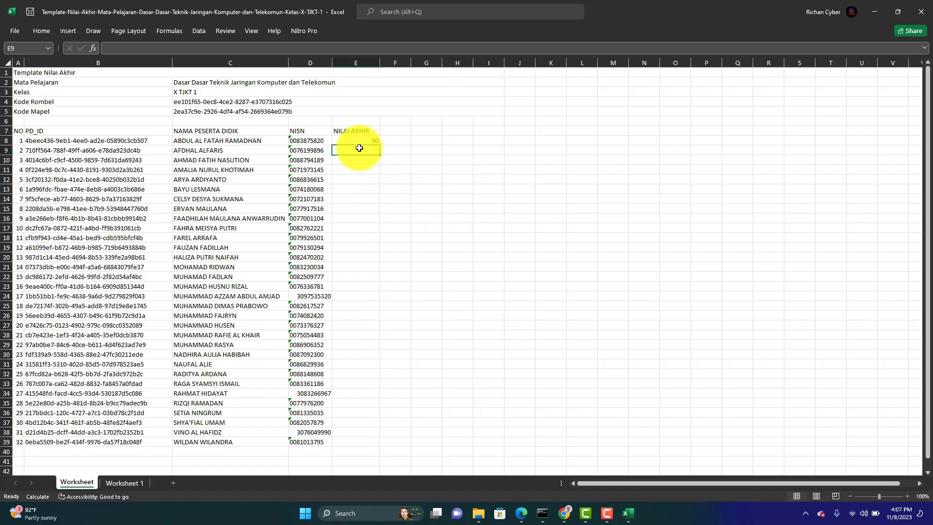
{"action": "type", "text": "89"}
{"action": "left_click", "coordinate": [397, 283]}
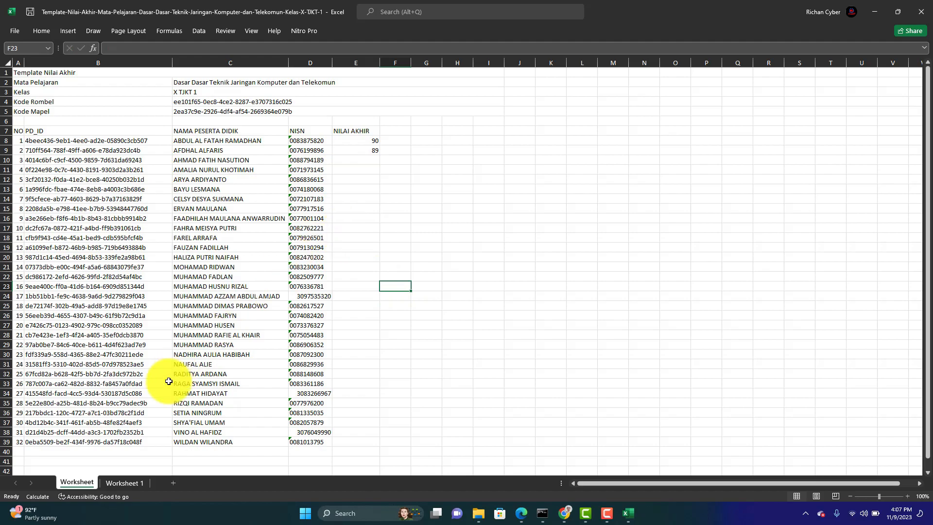
Open Worksheet 1 and examine its filling instructions and the TERPILIH columns for each student's competencies.
{"action": "left_click", "coordinate": [122, 482]}
{"action": "left_click", "coordinate": [495, 237]}
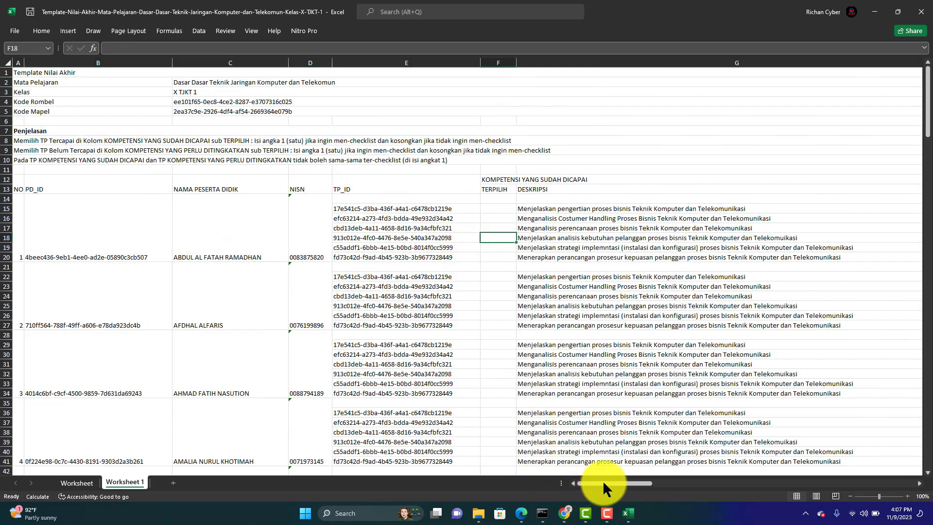
{"action": "left_click_drag", "start_coordinate": [603, 480], "coordinate": [566, 479]}
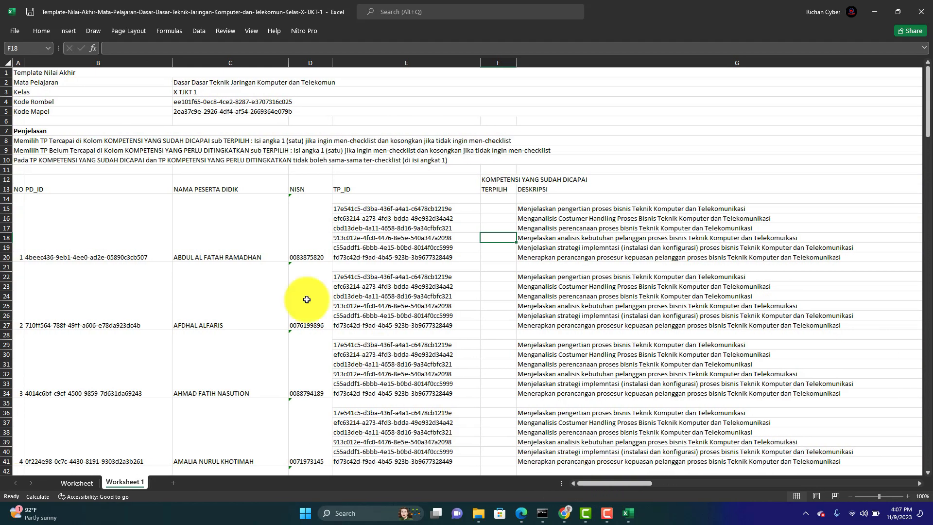
Review the Penjelasan instructions for the TERPILIH columns in Worksheet 1 and compare the sheet with the NILAI AKHIR list in Worksheet.
{"action": "left_click", "coordinate": [100, 147]}
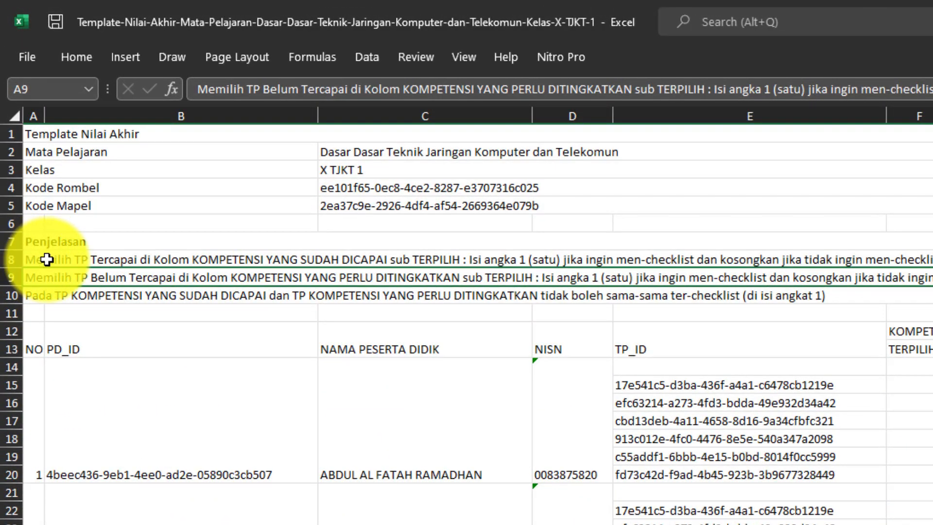
{"action": "left_click_drag", "start_coordinate": [60, 247], "coordinate": [384, 269]}
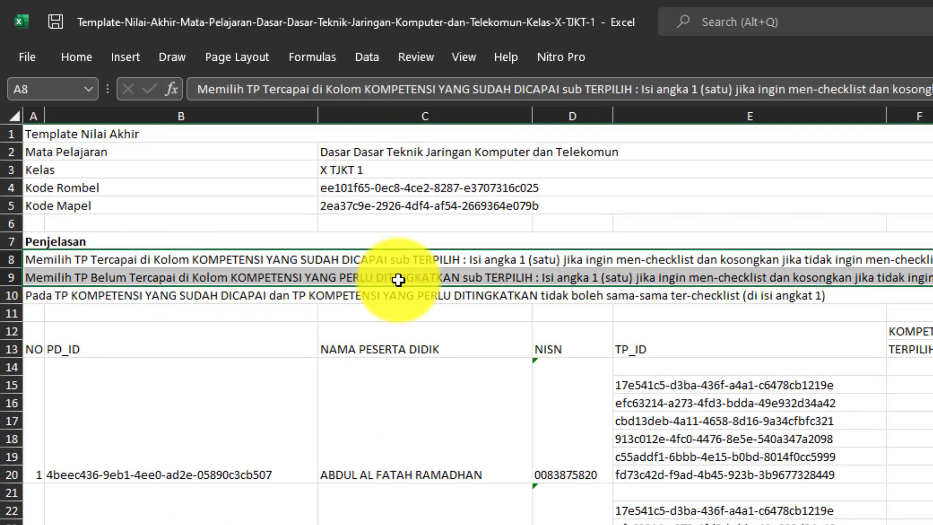
{"action": "left_click", "coordinate": [527, 259]}
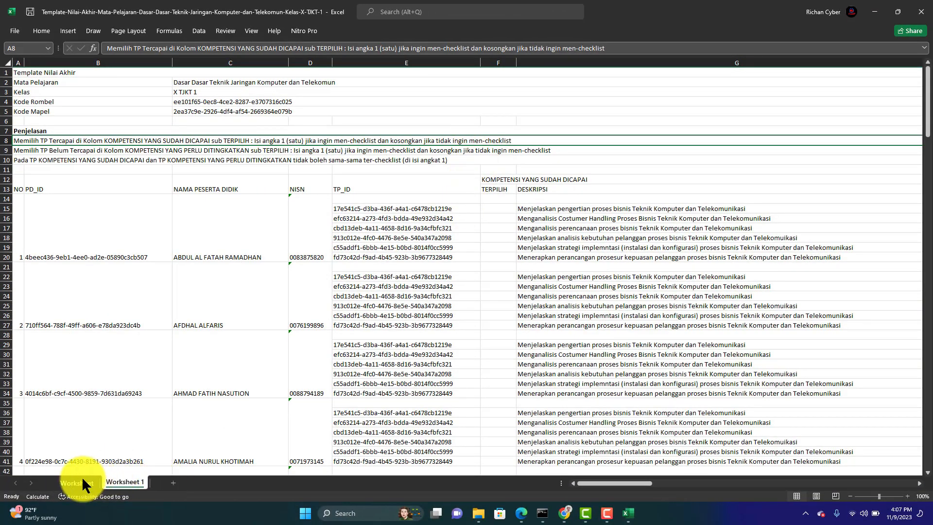
{"action": "left_click", "coordinate": [83, 480]}
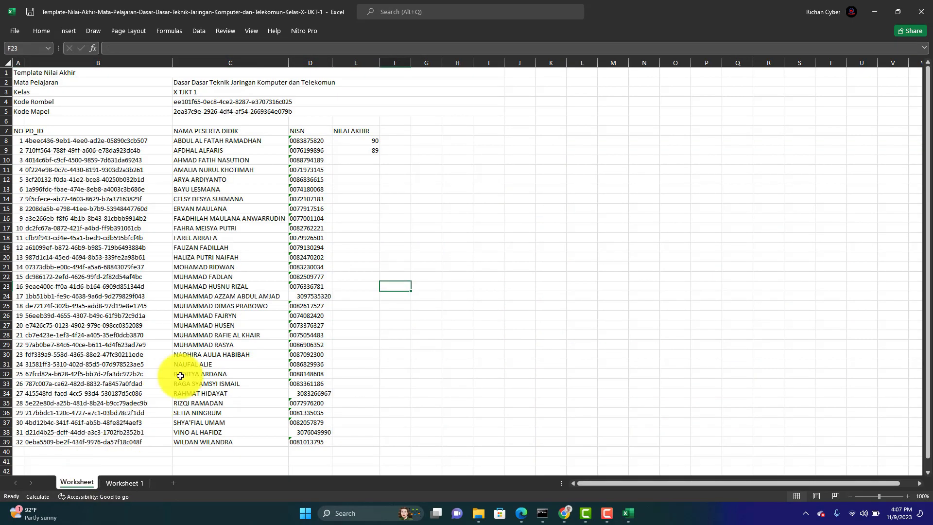
{"action": "left_click", "coordinate": [119, 481]}
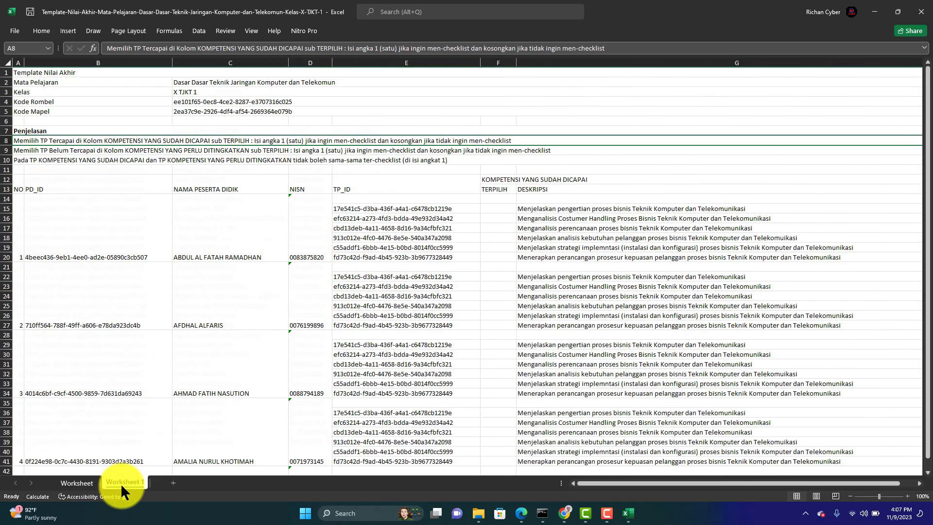
{"action": "left_click", "coordinate": [80, 480]}
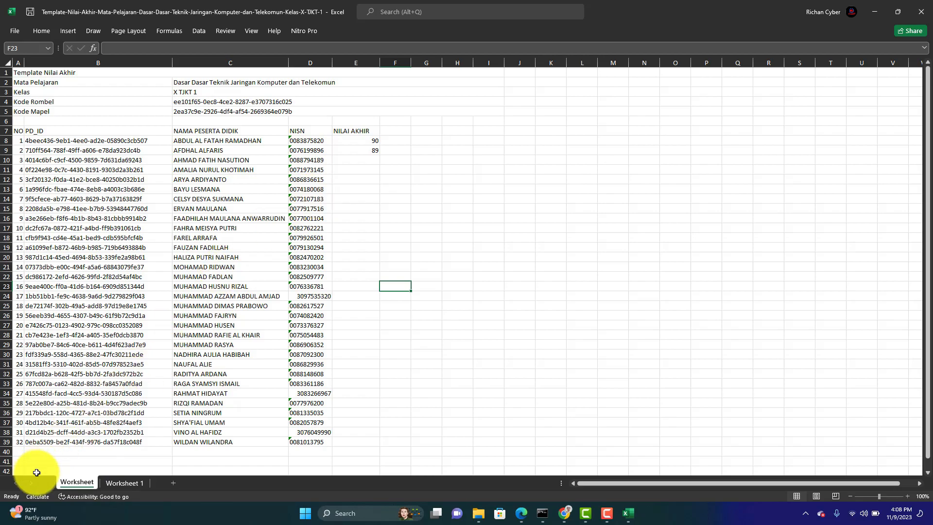
{"action": "left_click", "coordinate": [125, 482]}
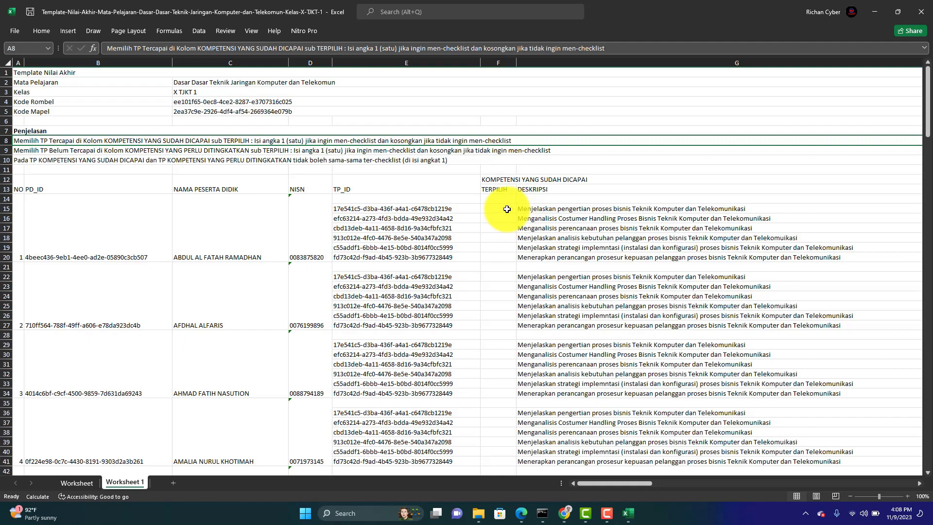
In Worksheet 1, enter 1 in the KOMPETENSI YANG SUDAH DICAPAI TERPILIH cells for all six of the first student's competencies.
{"action": "left_click", "coordinate": [507, 209]}
{"action": "type", "text": "1"}
{"action": "key", "text": "Return"}
{"action": "type", "text": "2"}
{"action": "key", "text": "Return"}
{"action": "key", "text": "Up"}
{"action": "type", "text": "1"}
{"action": "key", "text": "Return"}
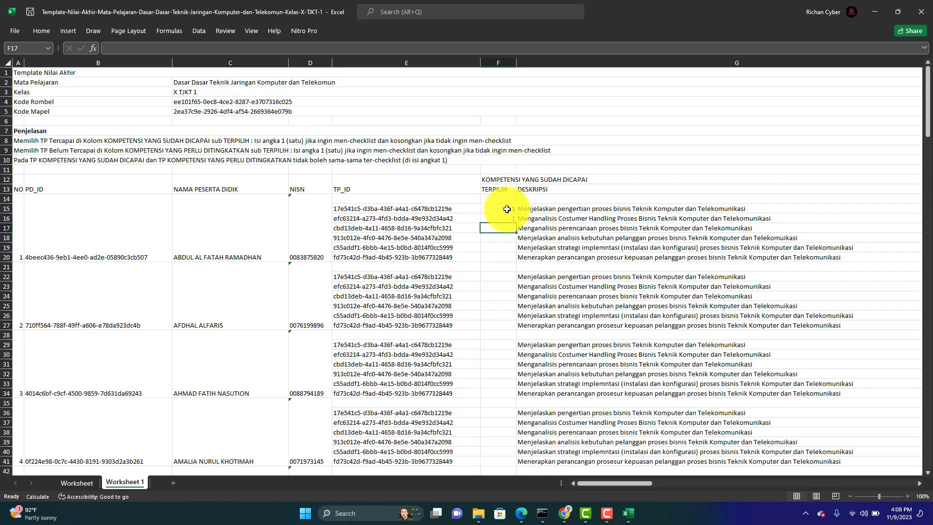
{"action": "type", "text": "1"}
{"action": "key", "text": "Return"}
{"action": "type", "text": "1"}
{"action": "key", "text": "Return"}
{"action": "type", "text": "1"}
{"action": "key", "text": "Return"}
{"action": "type", "text": "1"}
Fill the second student's six TERPILIH cells under KOMPETENSI YANG SUDAH DICAPAI with 1.
{"action": "left_click", "coordinate": [500, 307]}
{"action": "left_click", "coordinate": [506, 279]}
{"action": "type", "text": "1"}
{"action": "left_click_drag", "start_coordinate": [504, 294], "coordinate": [604, 323]}
{"action": "left_click", "coordinate": [623, 323]}
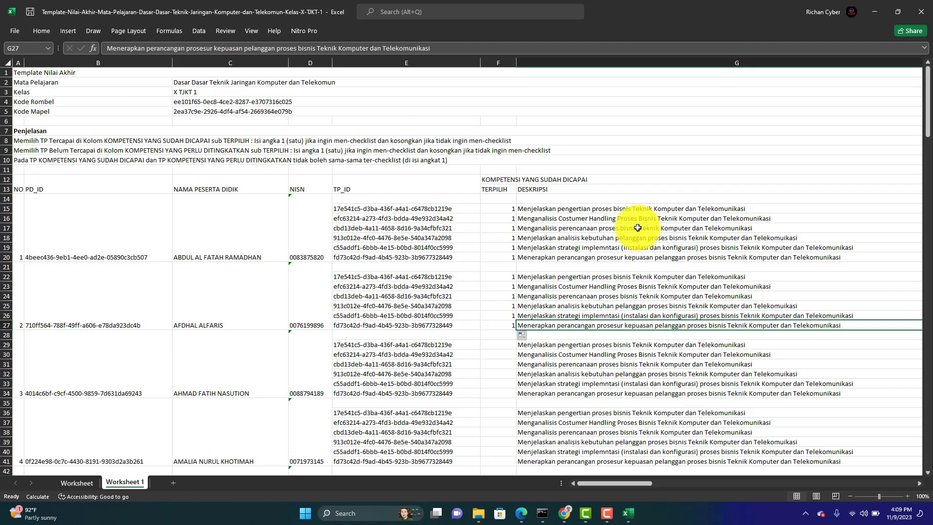
Save and close the Nilai Akhir template, and close the ATP workbook with its recovered files removed.
{"action": "left_click", "coordinate": [921, 11]}
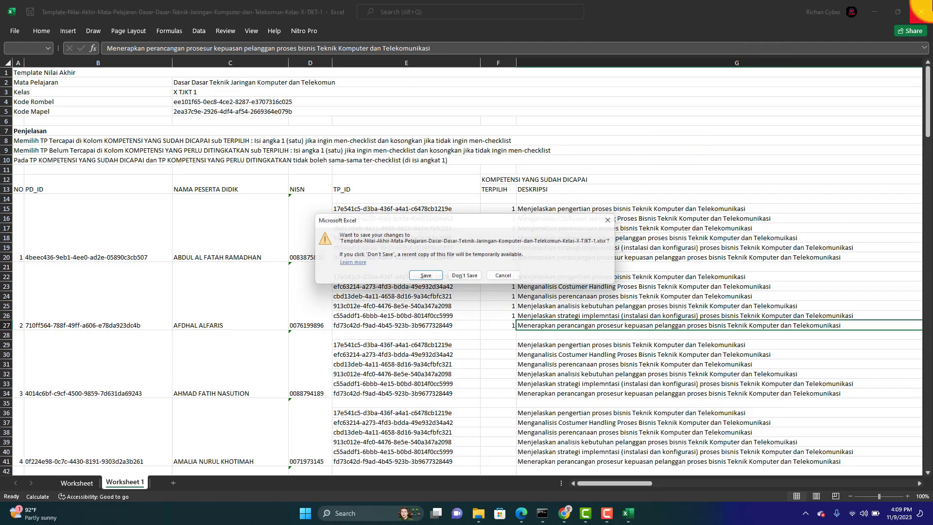
{"action": "left_click", "coordinate": [436, 273]}
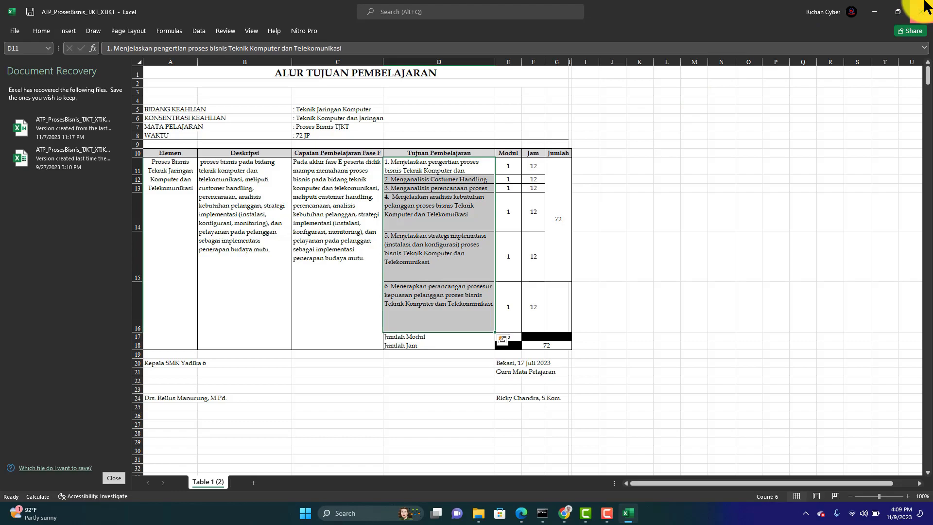
{"action": "left_click", "coordinate": [920, 10]}
{"action": "left_click", "coordinate": [421, 272]}
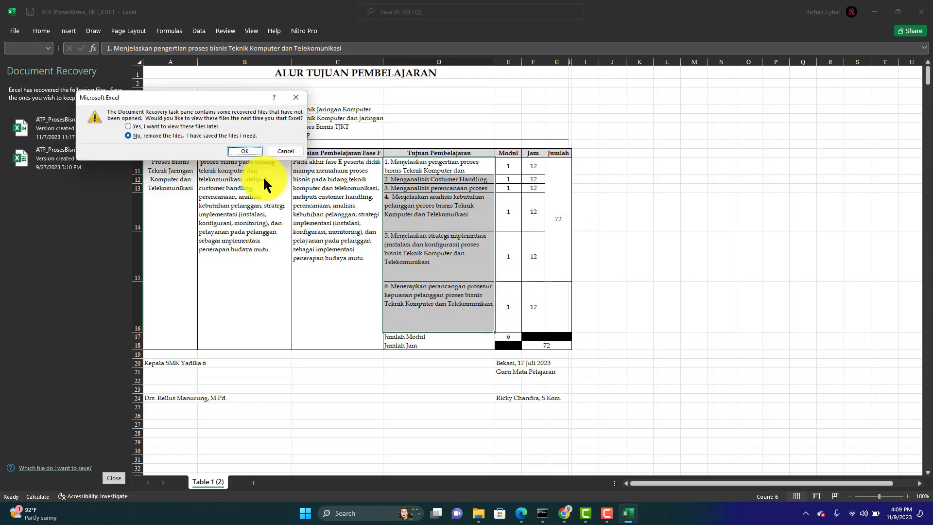
{"action": "left_click", "coordinate": [238, 147]}
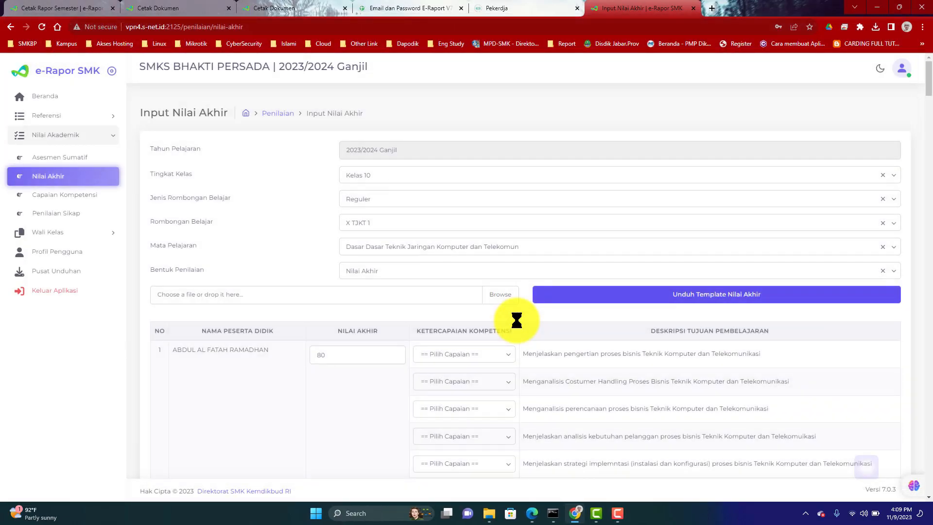
Upload the filled Template-Nilai-Akhir file for X TJKT 1 from Downloads to the Input Nilai Akhir page.
{"action": "left_click", "coordinate": [500, 293]}
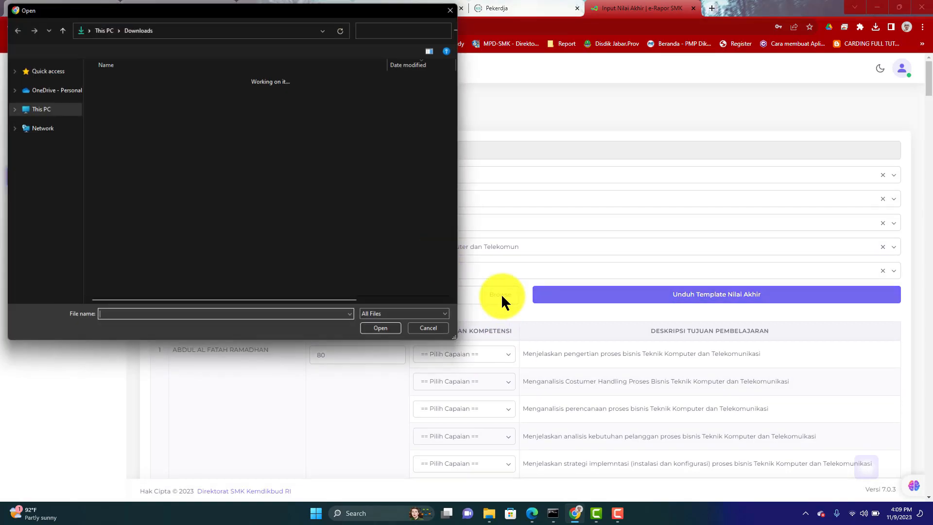
{"action": "left_click", "coordinate": [183, 92]}
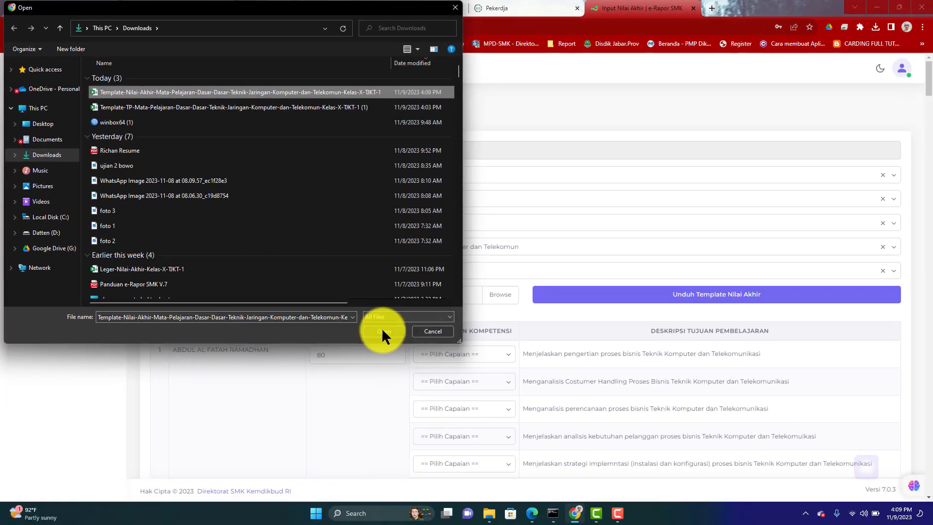
{"action": "left_click", "coordinate": [382, 326]}
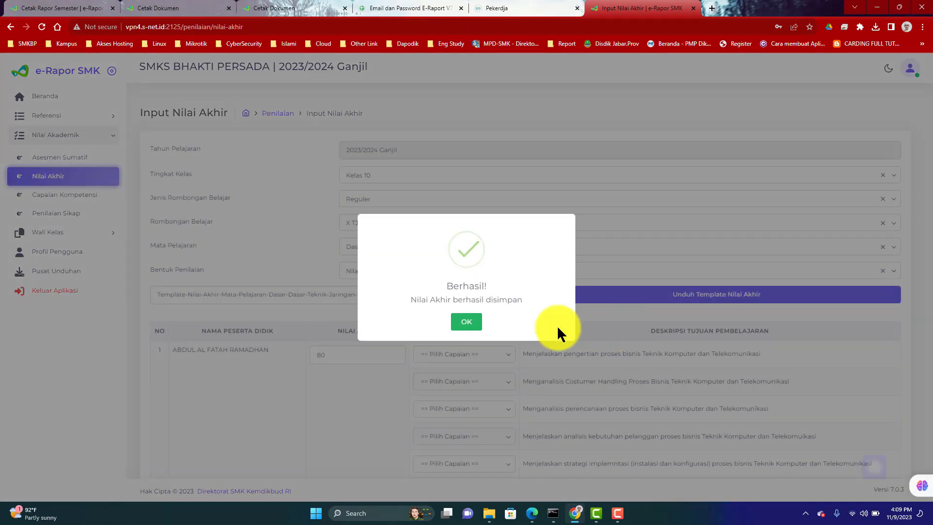
{"action": "left_click", "coordinate": [466, 321]}
Load the Nilai Akhir entries for Kelas 10, Reguler, X TJKT 1, Dasar Dasar Teknik Jaringan Komputer dan Telekomun.
{"action": "left_click", "coordinate": [423, 175]}
{"action": "left_click", "coordinate": [385, 199]}
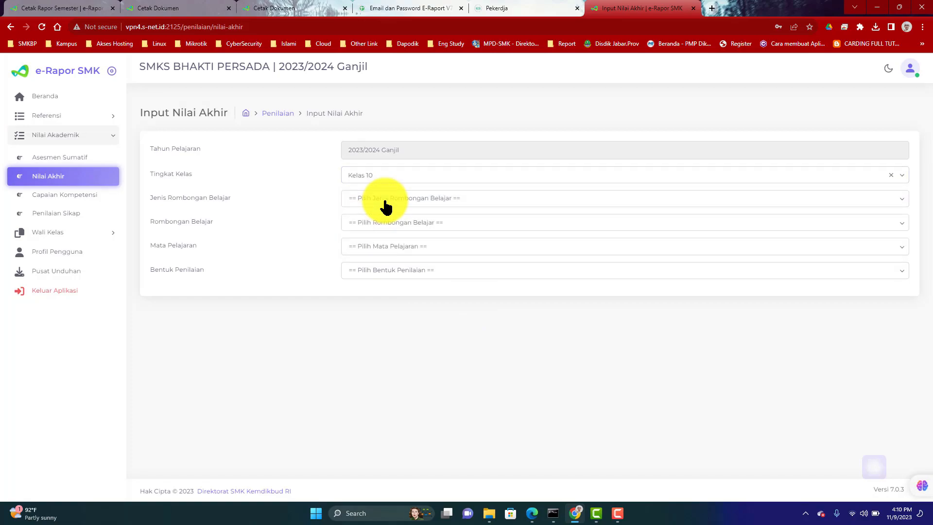
{"action": "left_click", "coordinate": [430, 200]}
{"action": "left_click", "coordinate": [371, 224]}
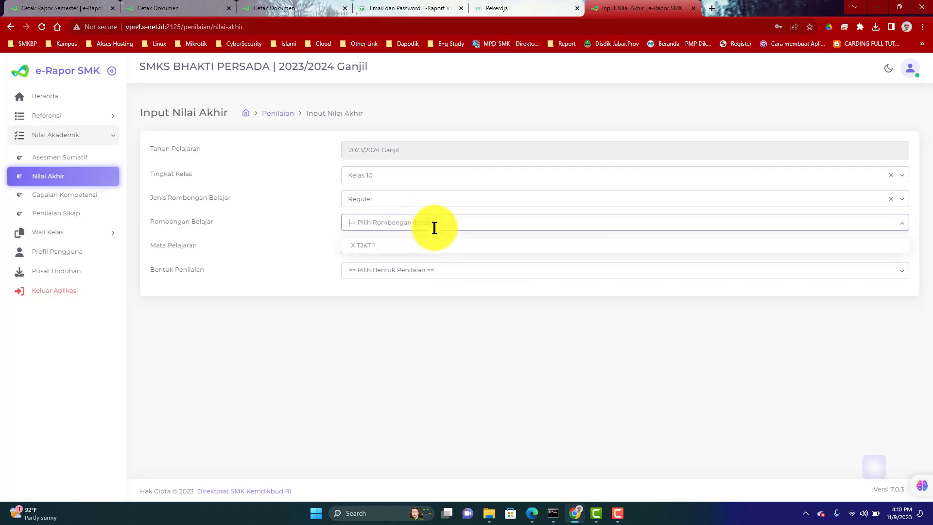
{"action": "left_click", "coordinate": [433, 224]}
{"action": "left_click", "coordinate": [379, 247]}
{"action": "left_click", "coordinate": [452, 246]}
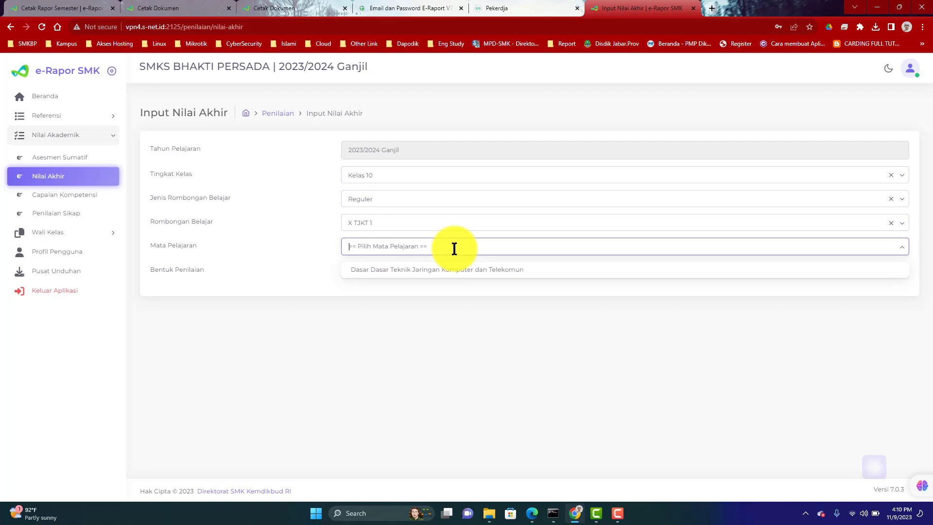
{"action": "left_click", "coordinate": [428, 269]}
{"action": "left_click", "coordinate": [434, 269]}
{"action": "left_click", "coordinate": [366, 311]}
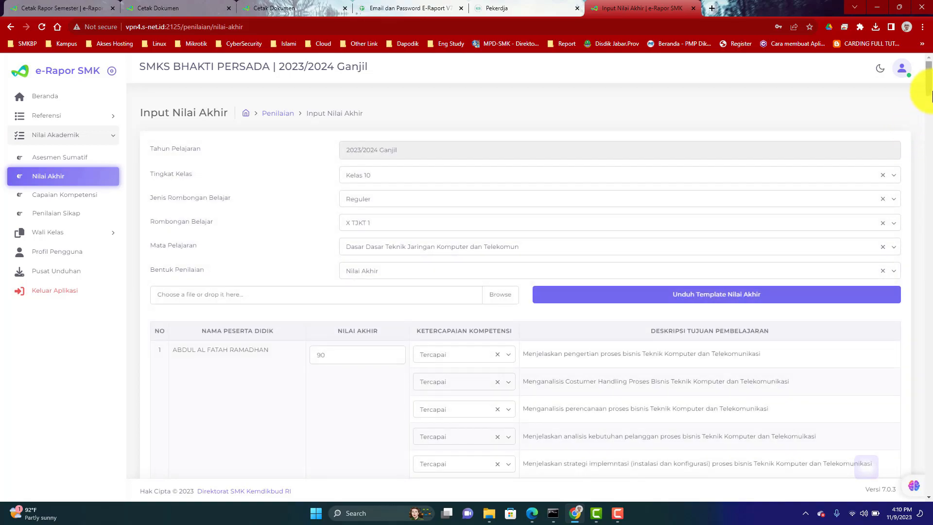
Check the imported grades and competency achievements in the student list and save the Nilai Akhir data.
{"action": "scroll", "coordinate": [928, 90], "scroll_direction": "down", "scroll_amount": 2}
{"action": "mouse_move", "coordinate": [929, 92]}
{"action": "left_mouse_down"}
{"action": "mouse_move", "coordinate": [929, 110]}
{"action": "mouse_move", "coordinate": [931, 95]}
{"action": "left_mouse_up"}
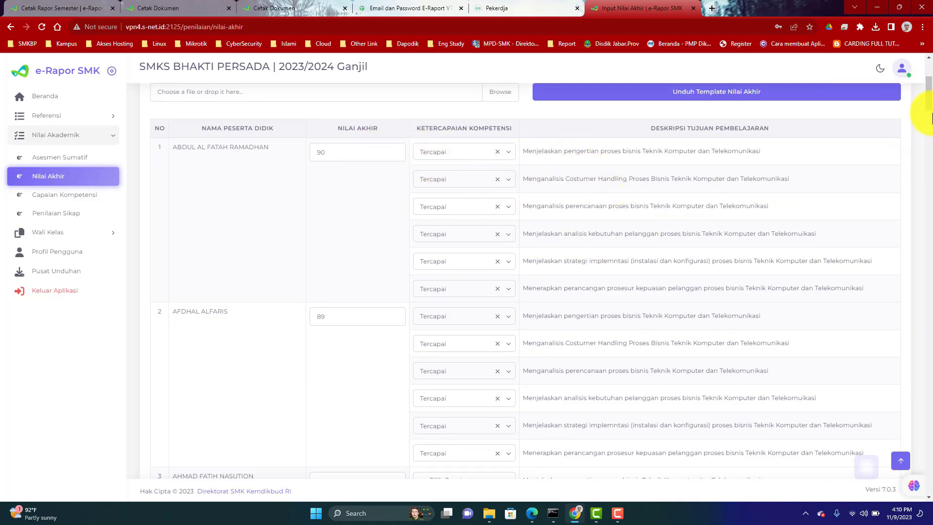
{"action": "left_click_drag", "start_coordinate": [931, 89], "coordinate": [928, 486]}
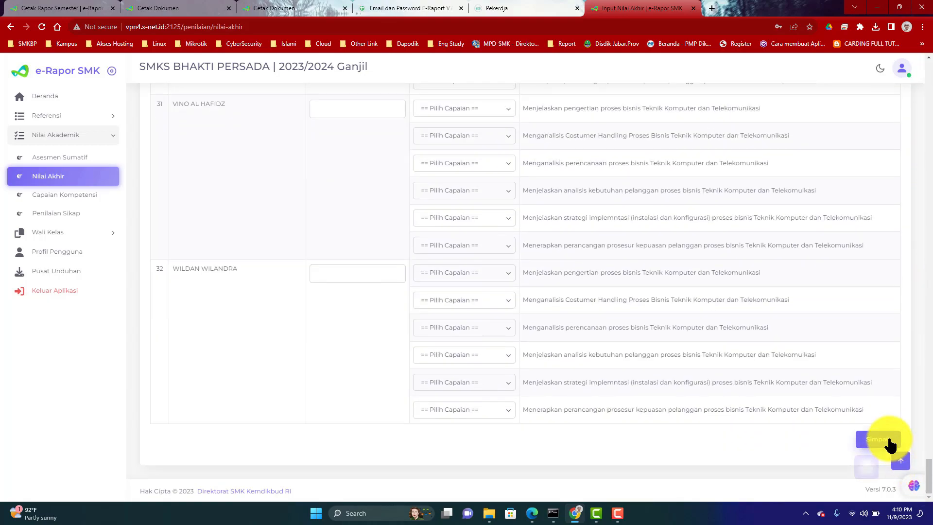
{"action": "left_click", "coordinate": [890, 443]}
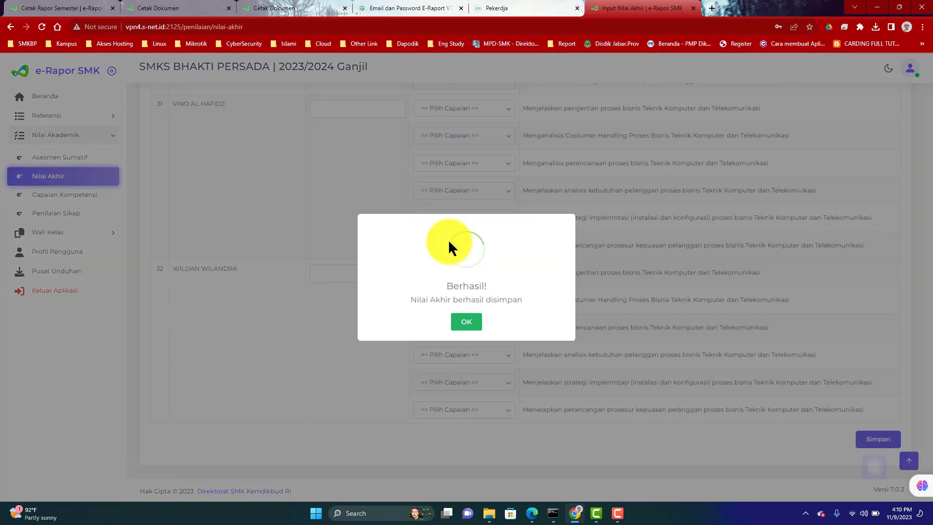
{"action": "left_click", "coordinate": [466, 322]}
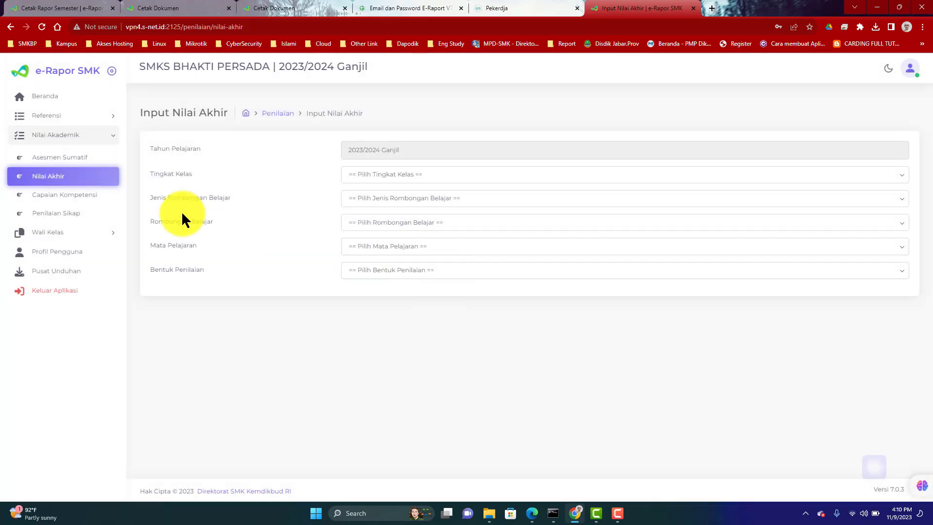
Open Capaian Kompetensi and load Kelas 10, Reguler, X TJKT 1, Dasar Dasar Teknik Jaringan Komputer dan Telekomun.
{"action": "left_click", "coordinate": [89, 197]}
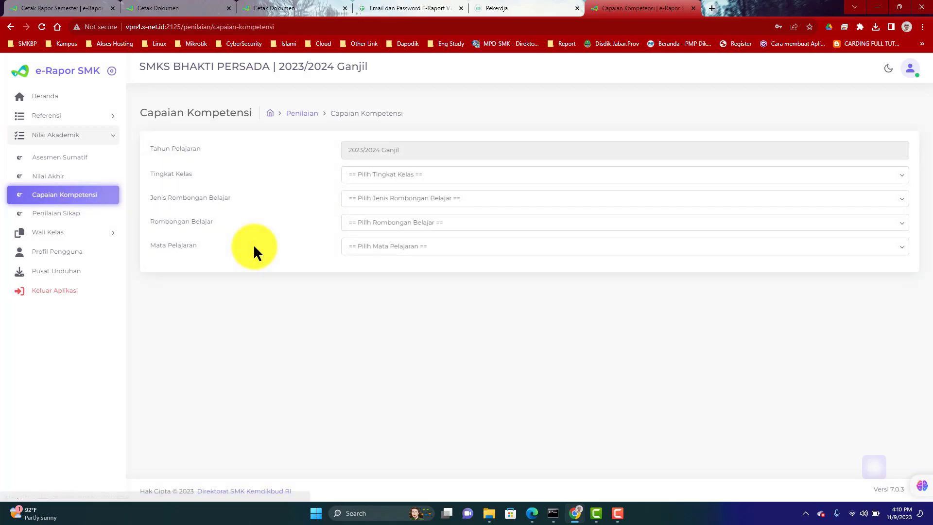
{"action": "left_click", "coordinate": [453, 176]}
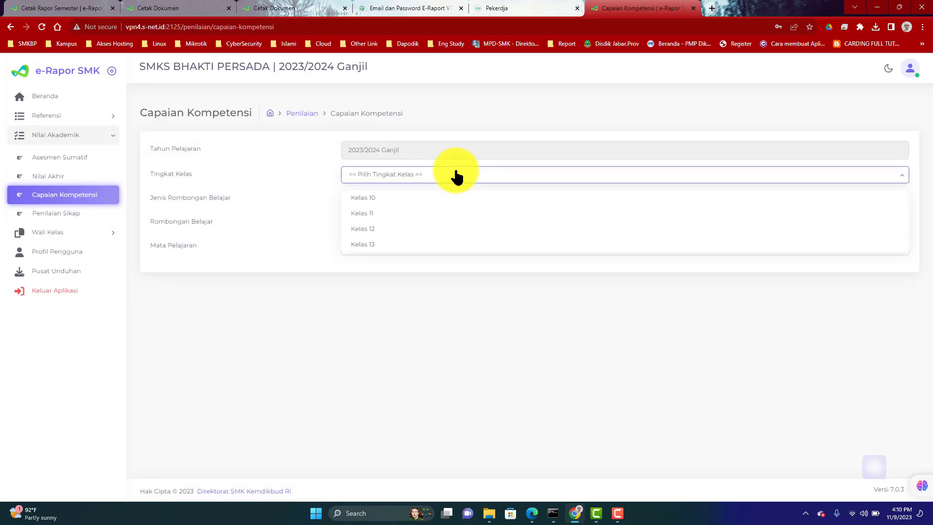
{"action": "left_click", "coordinate": [383, 200]}
{"action": "left_click", "coordinate": [444, 198]}
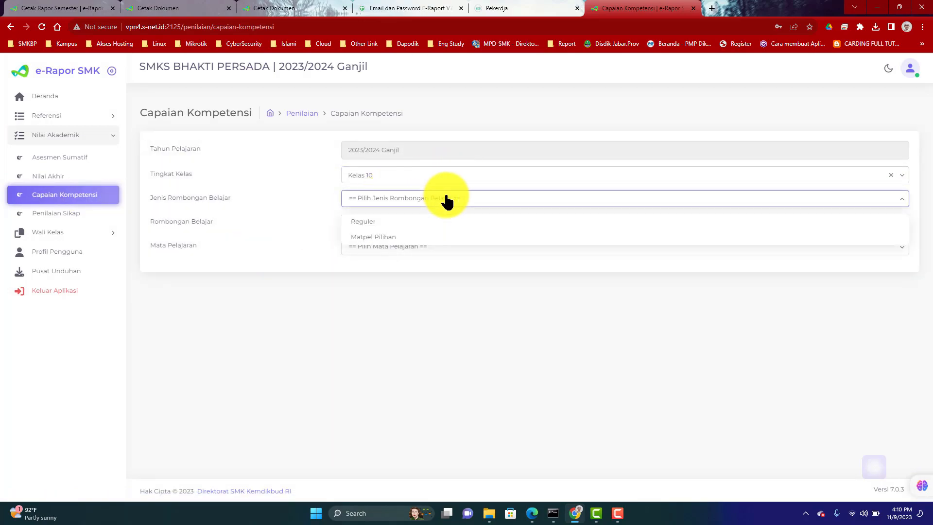
{"action": "left_click", "coordinate": [387, 223]}
{"action": "left_click", "coordinate": [454, 217]}
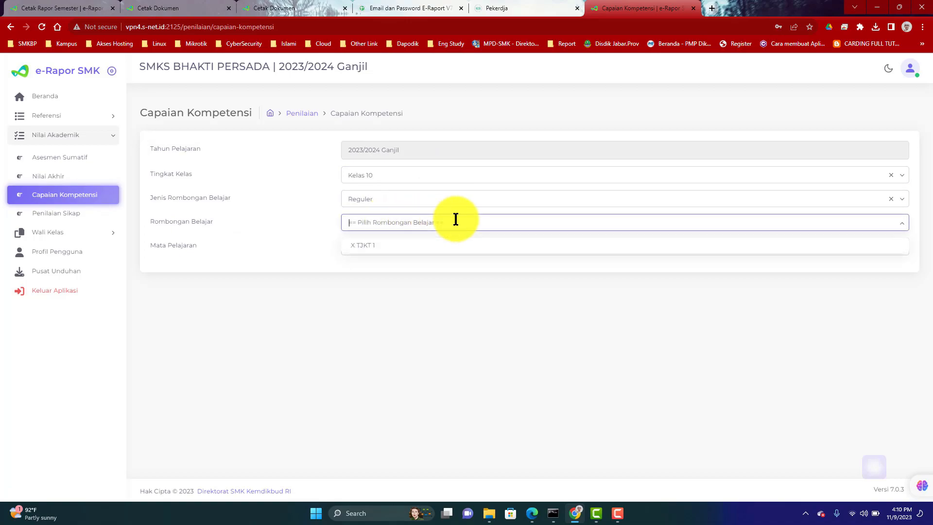
{"action": "left_click", "coordinate": [378, 252]}
{"action": "left_click", "coordinate": [475, 246]}
{"action": "left_click", "coordinate": [395, 272]}
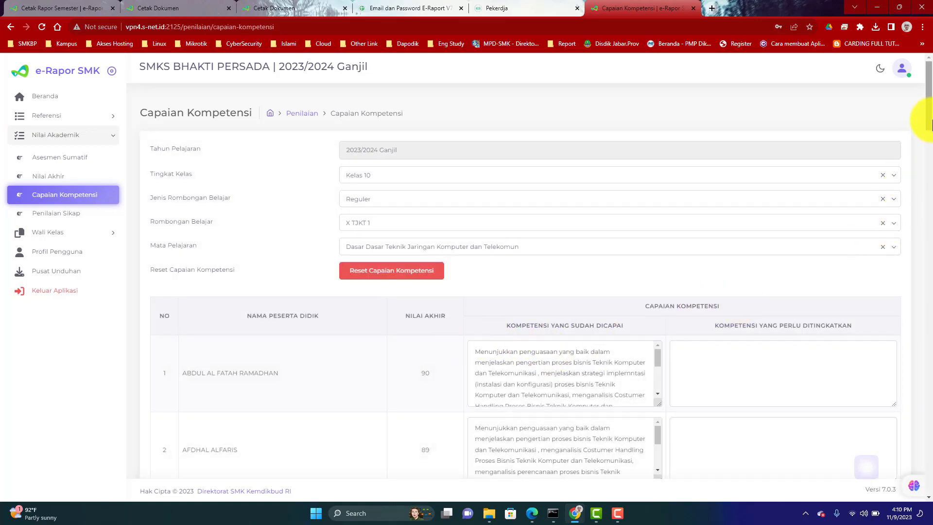
Save the students' Capaian Kompetensi descriptions and open the Penilaian Sikap page.
{"action": "left_click_drag", "start_coordinate": [928, 117], "coordinate": [927, 474]}
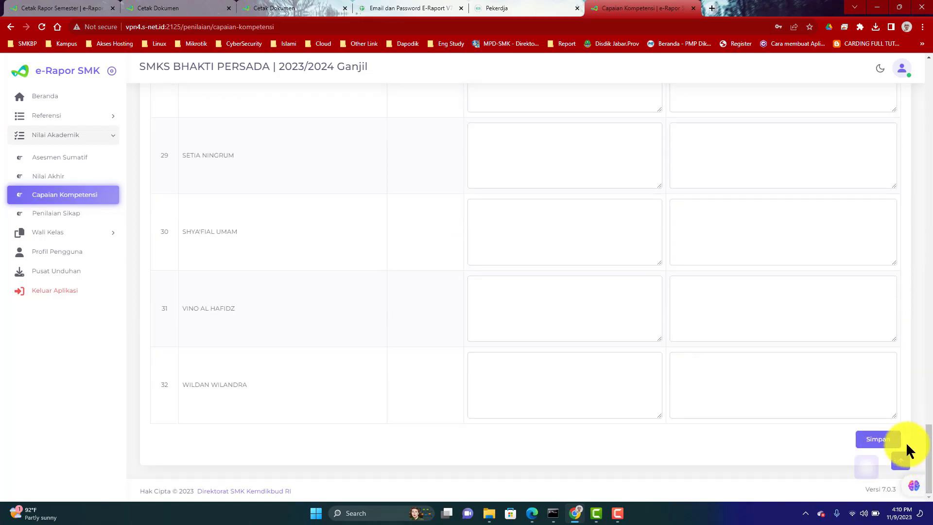
{"action": "left_click", "coordinate": [892, 442]}
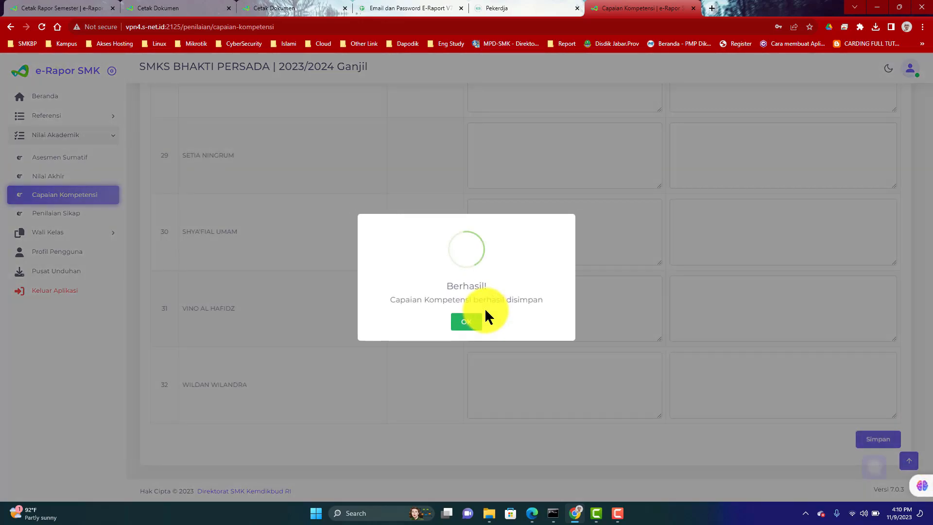
{"action": "left_click", "coordinate": [459, 323]}
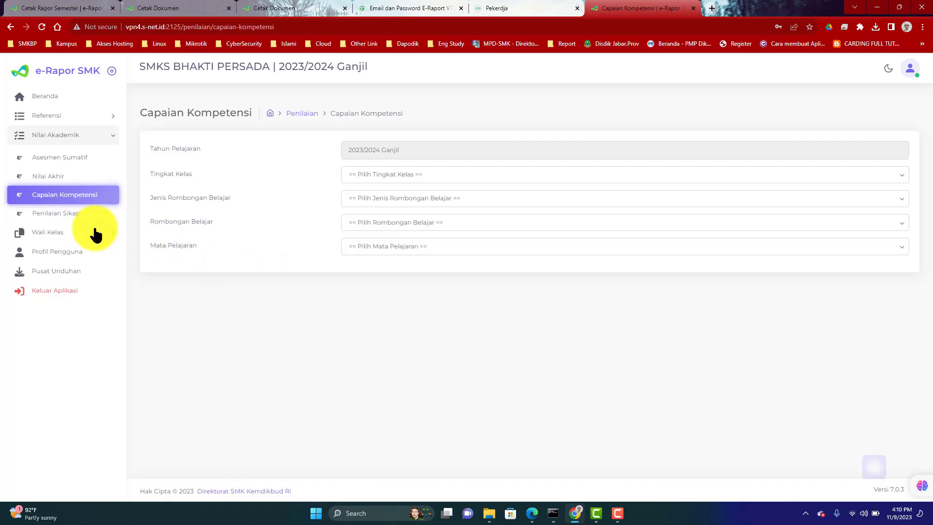
{"action": "left_click", "coordinate": [71, 218]}
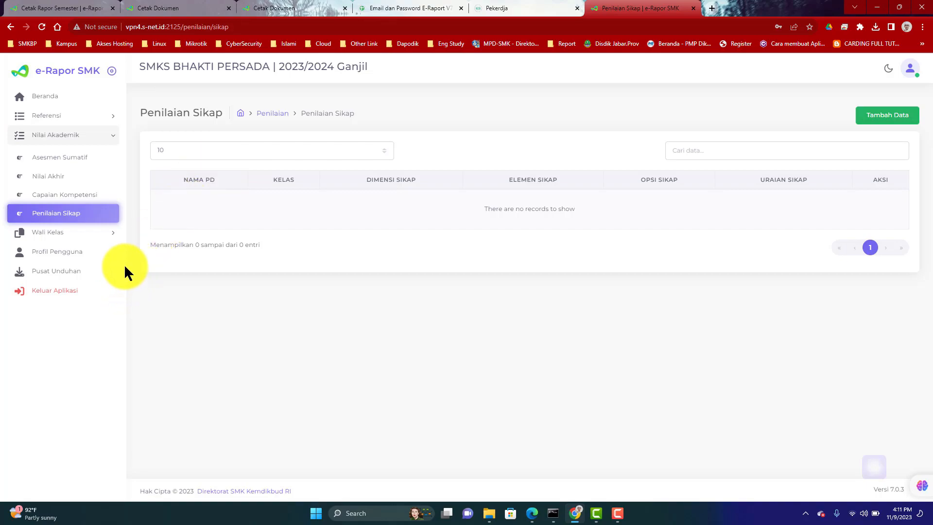
Log out and sign back in with the saved account's email and password for 2023/2024 Ganjil.
{"action": "left_click", "coordinate": [57, 291]}
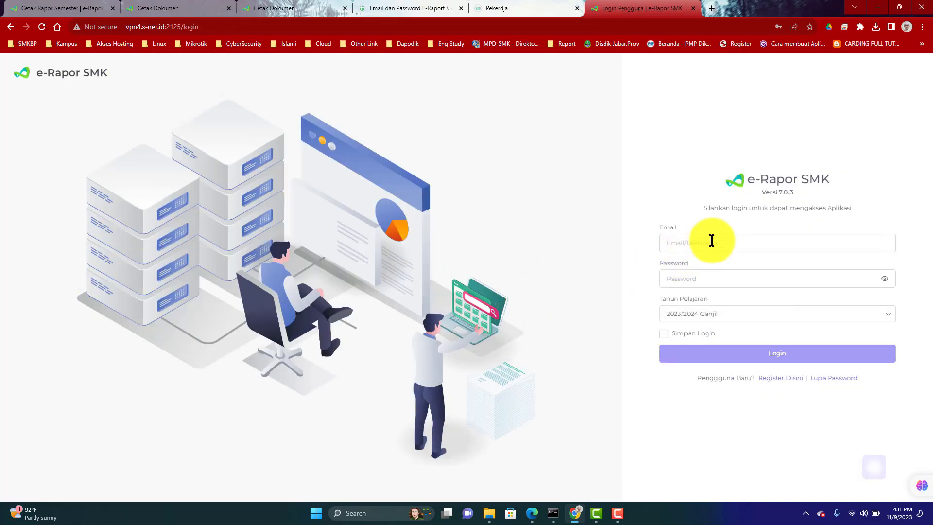
{"action": "left_click", "coordinate": [711, 241]}
{"action": "left_click", "coordinate": [601, 278]}
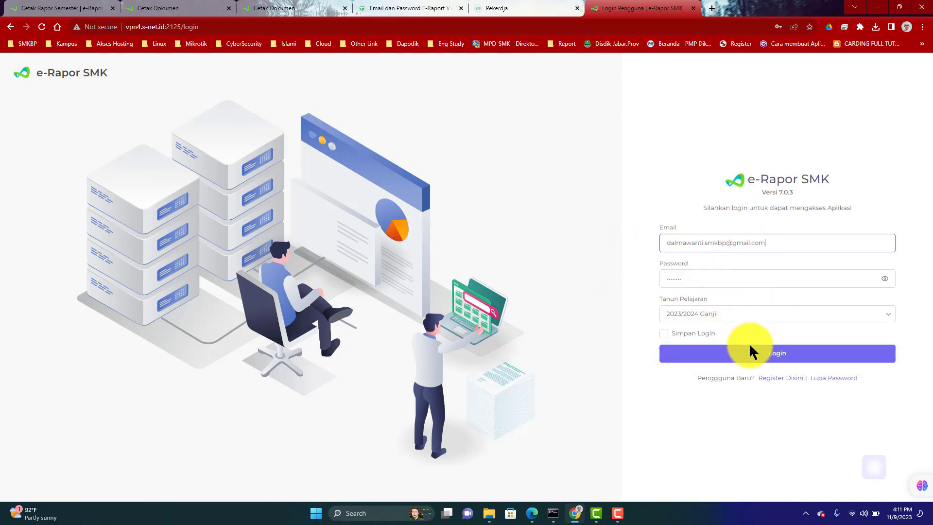
{"action": "left_click", "coordinate": [773, 360]}
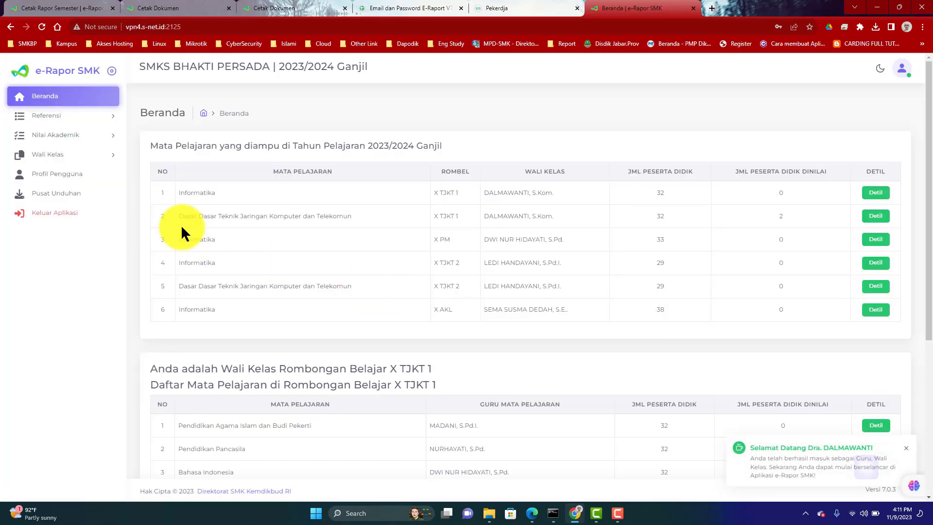
Look through the Wali Kelas pages Catatan Sikap, Praktik Kerja Lapangan, Ketidakhadiran and Nilai Ekstrakurikuler.
{"action": "left_click", "coordinate": [93, 156]}
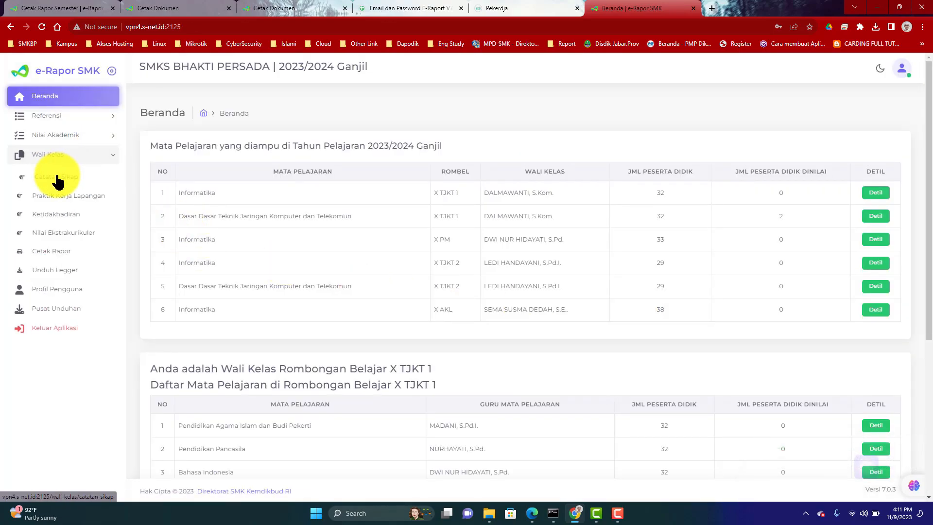
{"action": "left_click", "coordinate": [66, 177]}
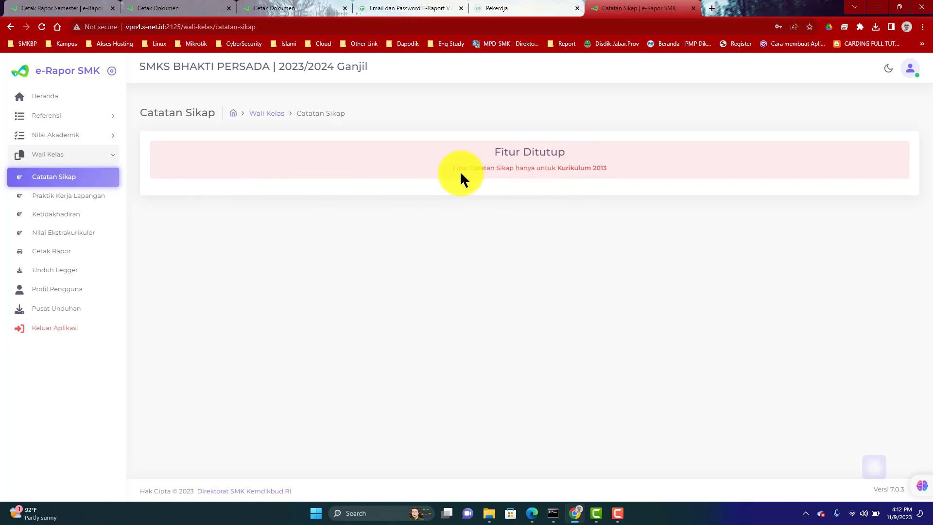
{"action": "left_click", "coordinate": [56, 206]}
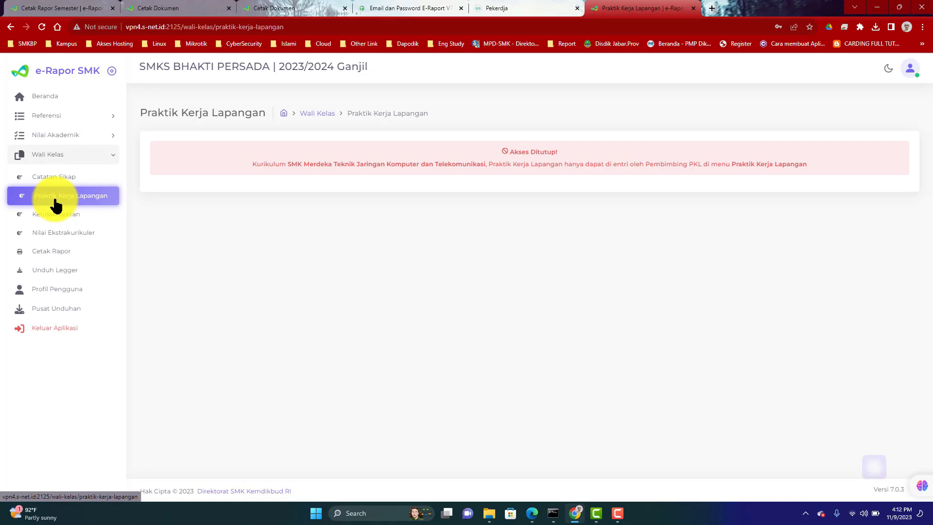
{"action": "left_click", "coordinate": [65, 218]}
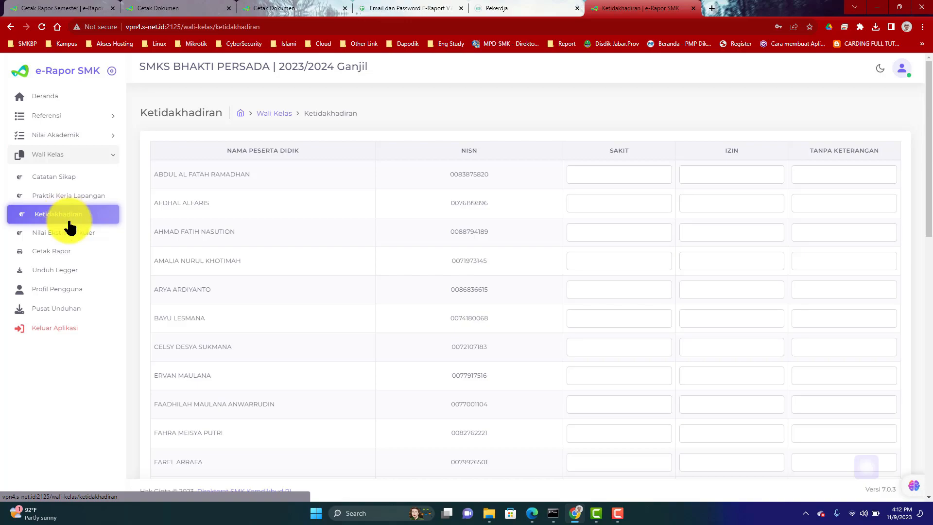
{"action": "left_click", "coordinate": [73, 238]}
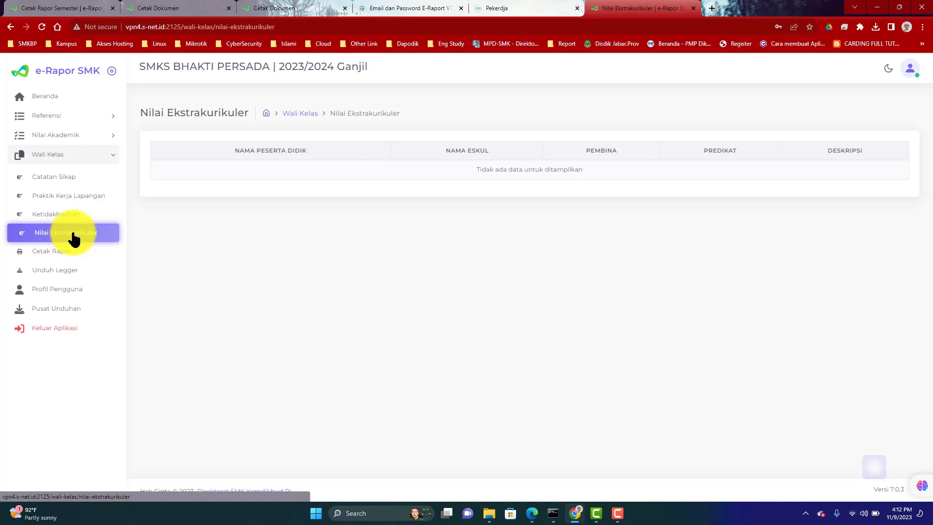
View the first student's Rapor Akademik from Cetak Rapor, examine the Capaian Kompetensi description, and return to the student list.
{"action": "left_click", "coordinate": [56, 254]}
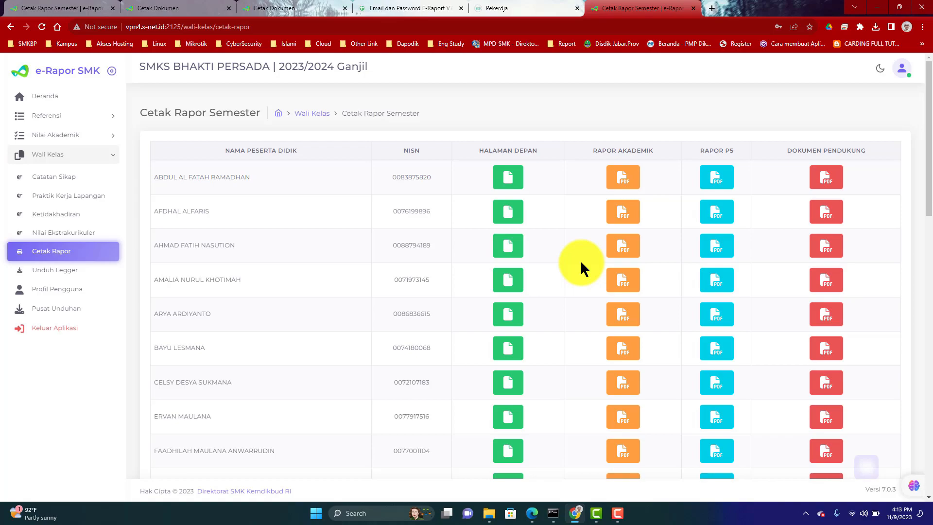
{"action": "left_click", "coordinate": [623, 177]}
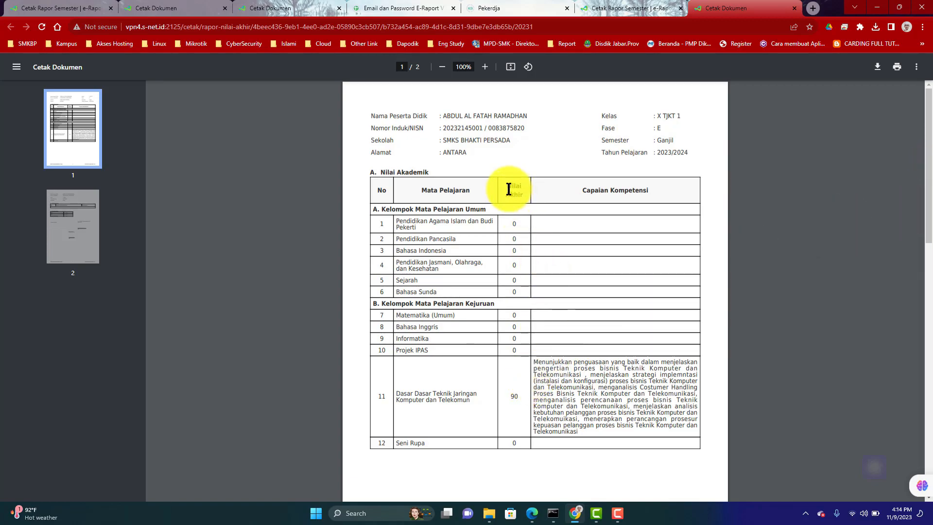
{"action": "left_click_drag", "start_coordinate": [536, 360], "coordinate": [592, 428]}
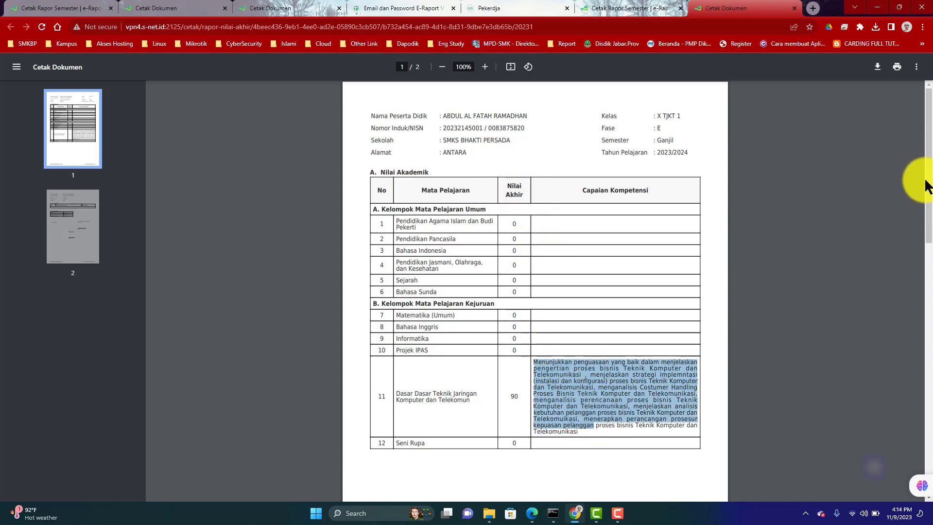
{"action": "left_click_drag", "start_coordinate": [928, 192], "coordinate": [928, 146]}
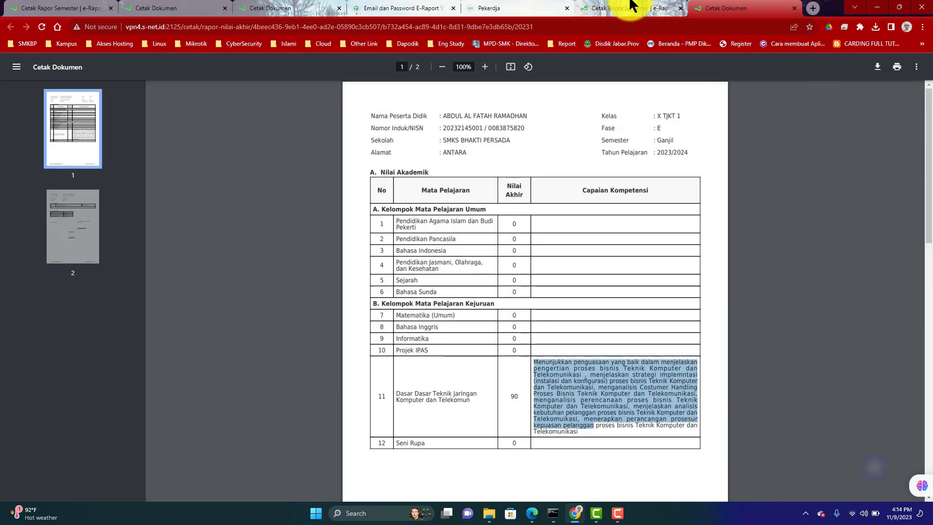
{"action": "left_click", "coordinate": [612, 10]}
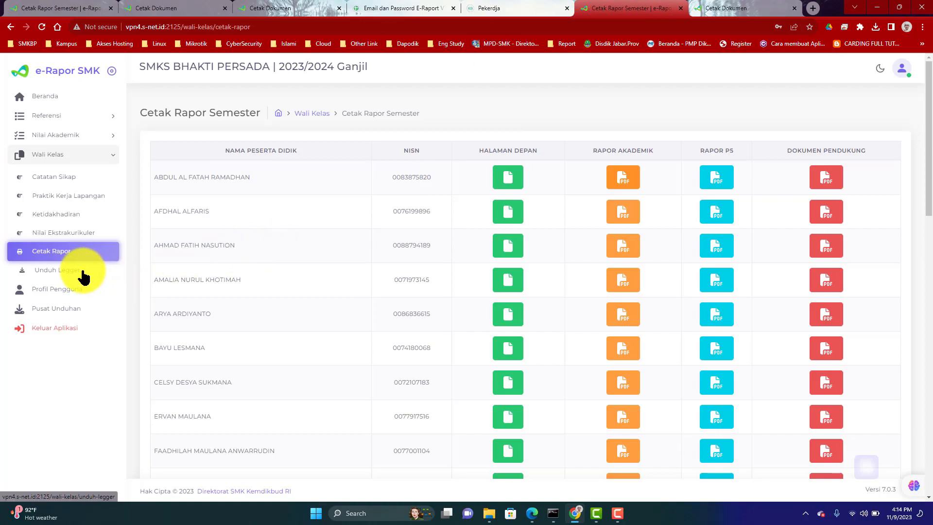
Download the class legger from Unduh Legger and open the file in Excel with editing enabled.
{"action": "left_click", "coordinate": [58, 270]}
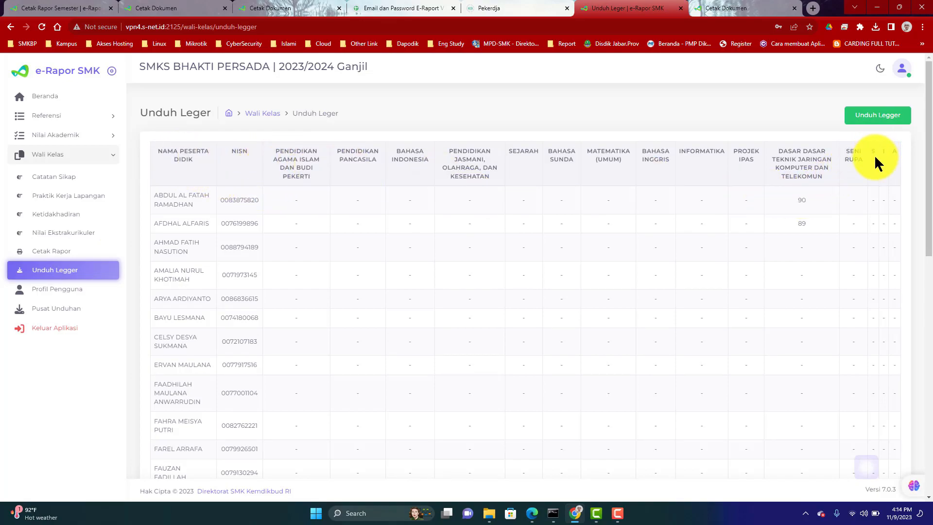
{"action": "left_click", "coordinate": [886, 122]}
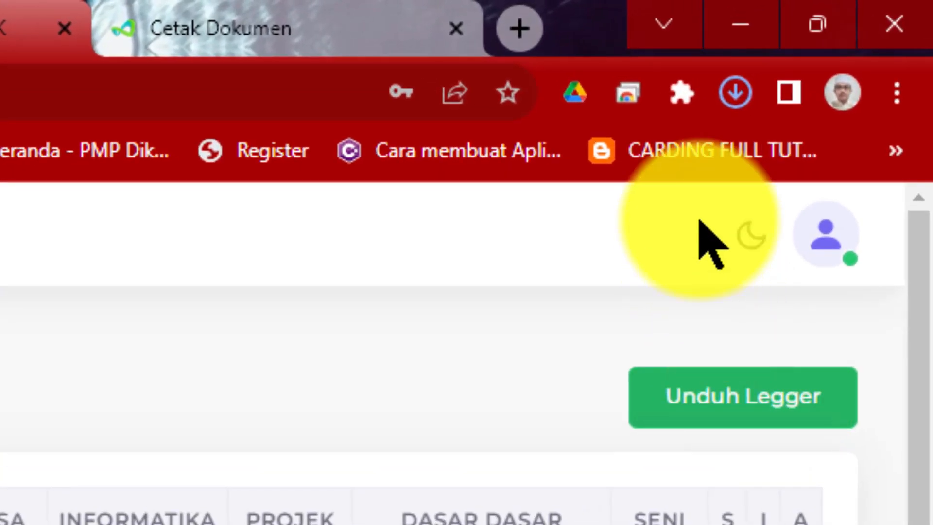
{"action": "left_click", "coordinate": [729, 89]}
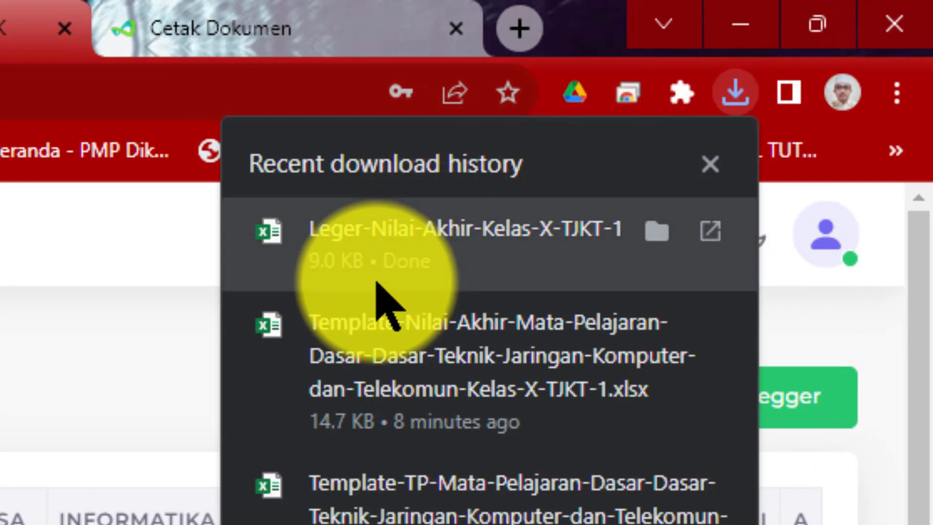
{"action": "left_click", "coordinate": [391, 272]}
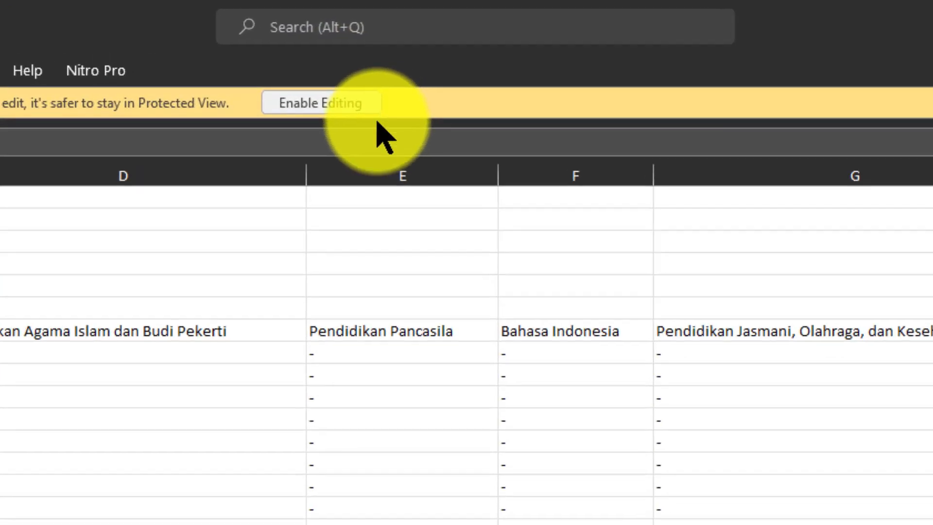
{"action": "left_click", "coordinate": [333, 104]}
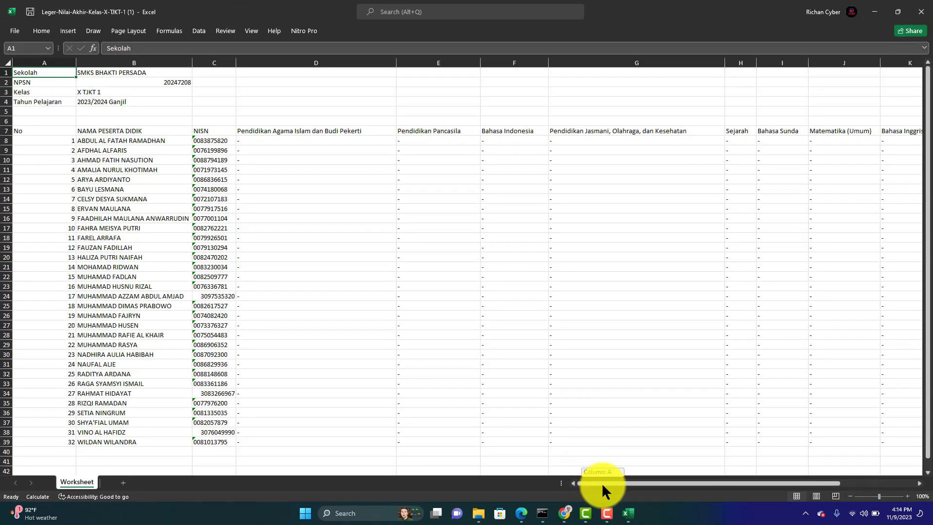
Insert a new column before the S column in the legger, then save and close the workbook.
{"action": "left_click_drag", "start_coordinate": [602, 483], "coordinate": [732, 478]}
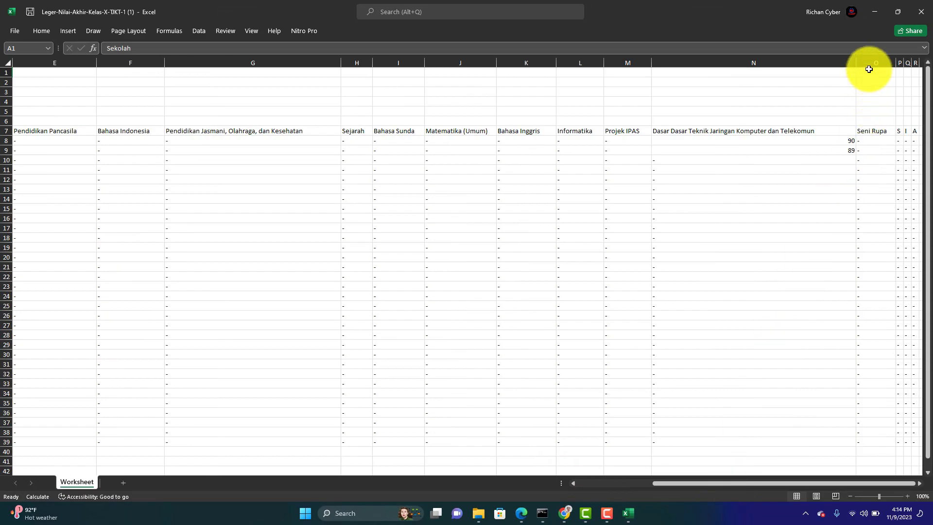
{"action": "left_click", "coordinate": [900, 62]}
{"action": "right_click", "coordinate": [900, 62]}
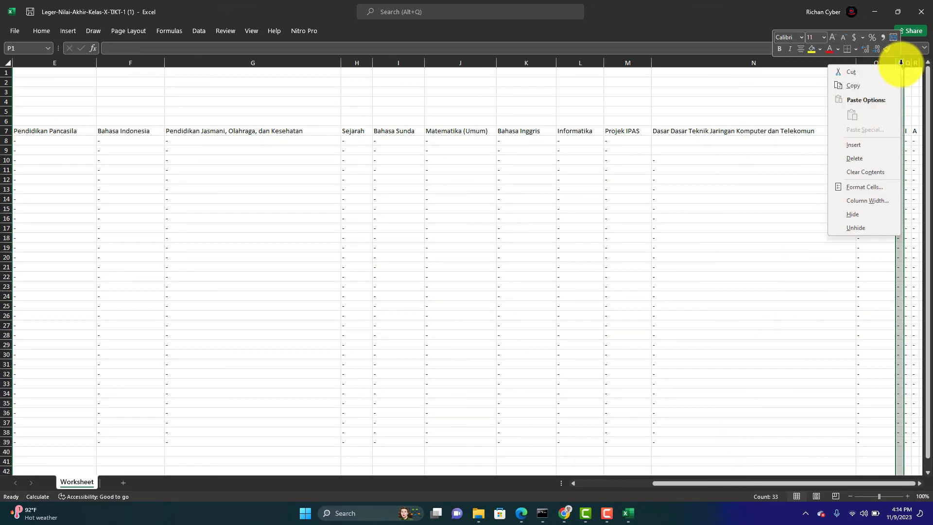
{"action": "left_click", "coordinate": [864, 145]}
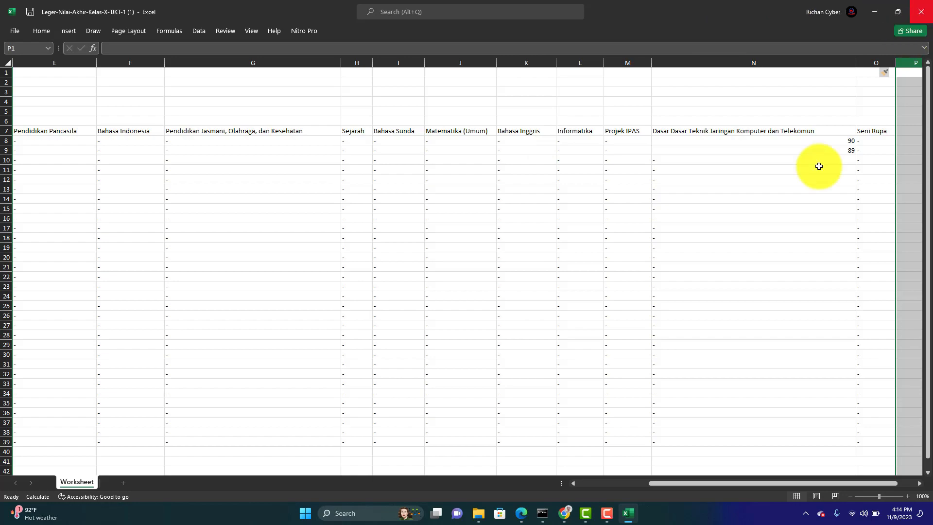
{"action": "left_click", "coordinate": [920, 11]}
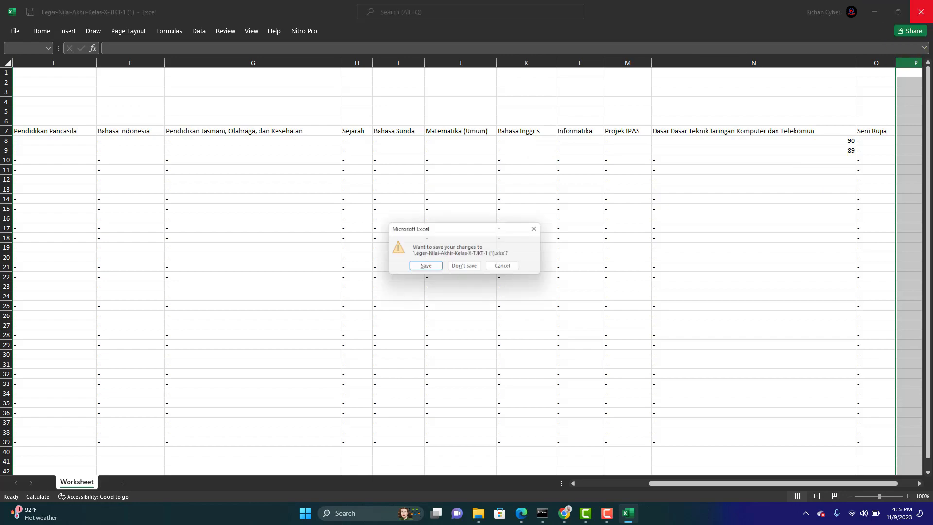
{"action": "left_click", "coordinate": [411, 265]}
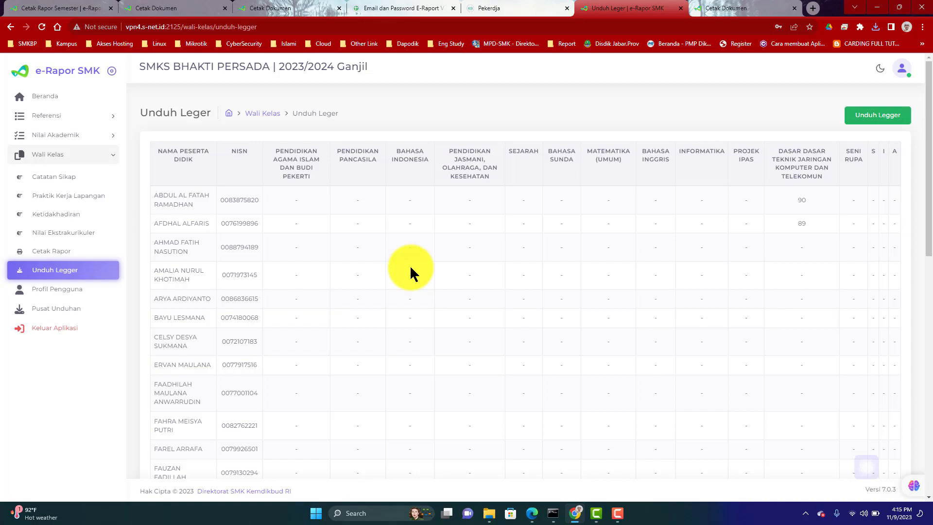
View the first student's Dokumen Pendukung from Cetak Rapor through to its last page and close the document.
{"action": "left_click", "coordinate": [70, 255]}
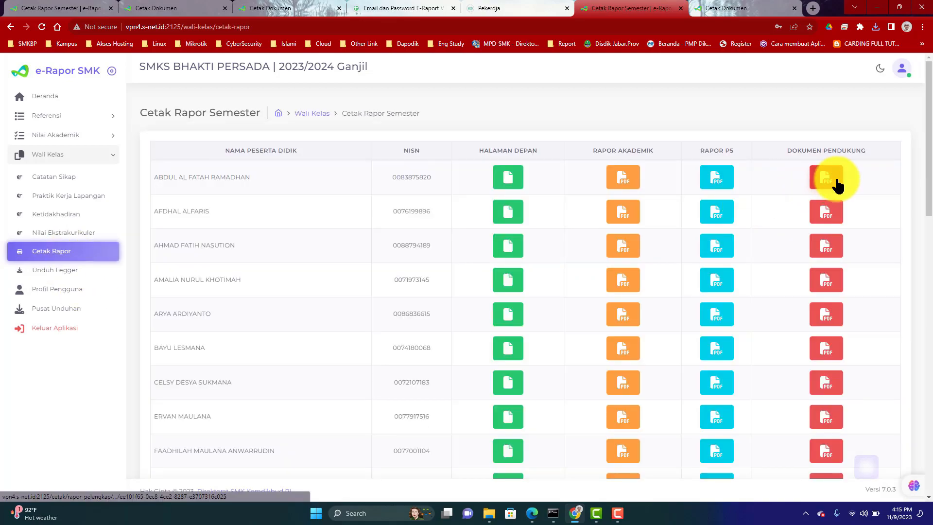
{"action": "left_click", "coordinate": [836, 183]}
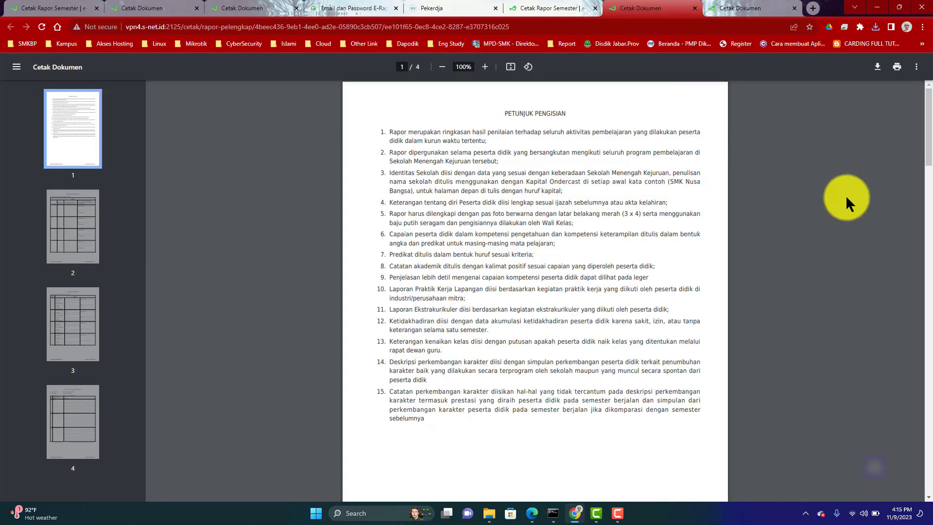
{"action": "left_click_drag", "start_coordinate": [927, 121], "coordinate": [925, 408]}
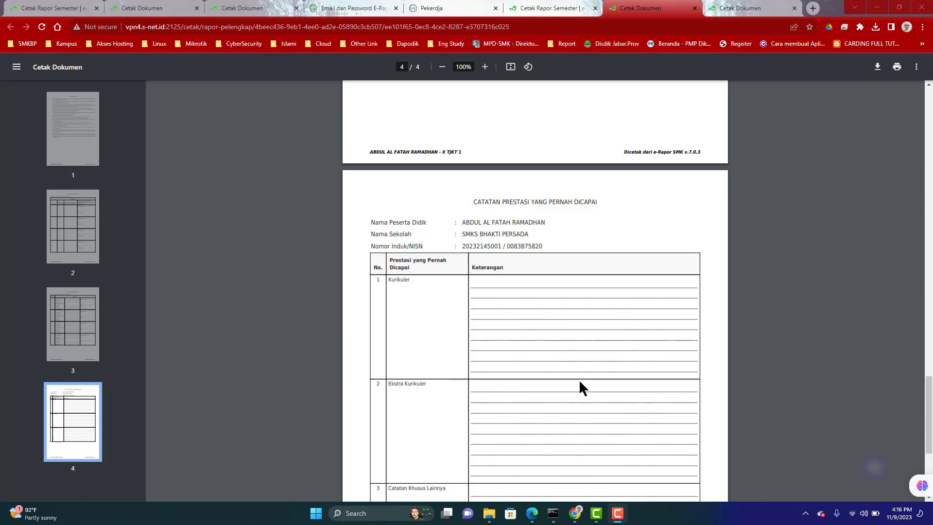
{"action": "left_click", "coordinate": [695, 9]}
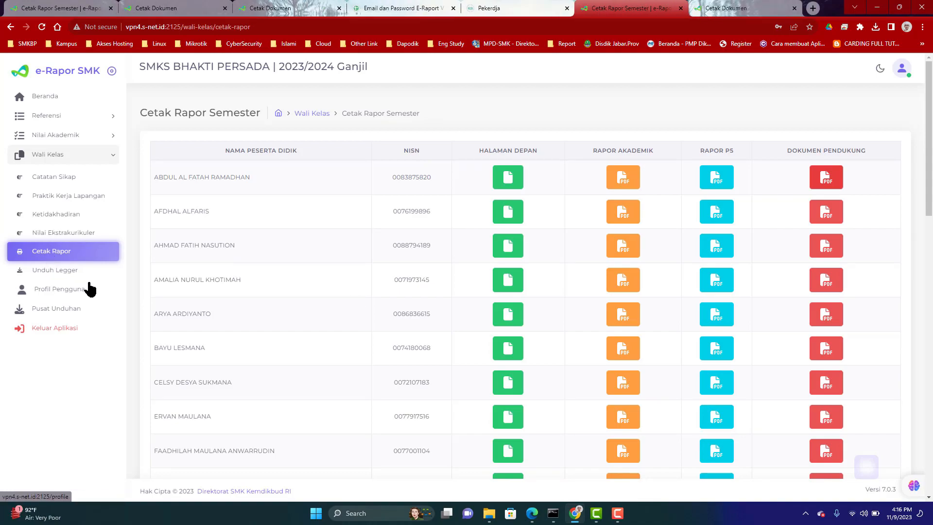
Look over the Profil Pengguna page and the guides and links listed under Pusat Unduhan.
{"action": "left_click", "coordinate": [76, 290]}
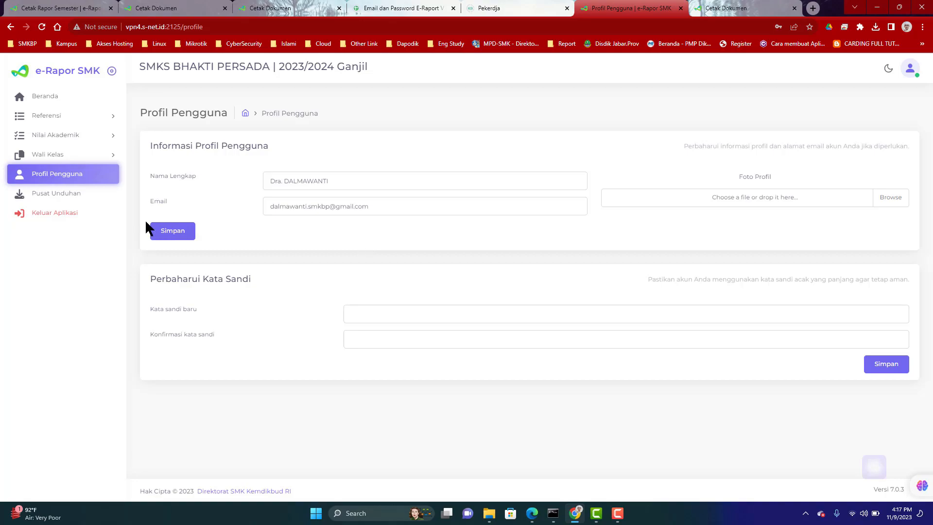
{"action": "left_click", "coordinate": [67, 203]}
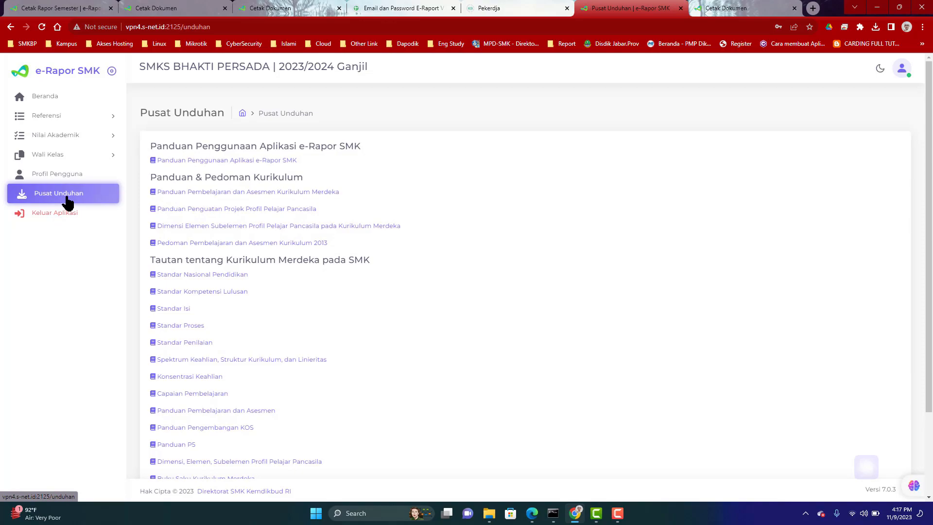
{"action": "scroll", "coordinate": [931, 118], "scroll_direction": "down", "scroll_amount": 2}
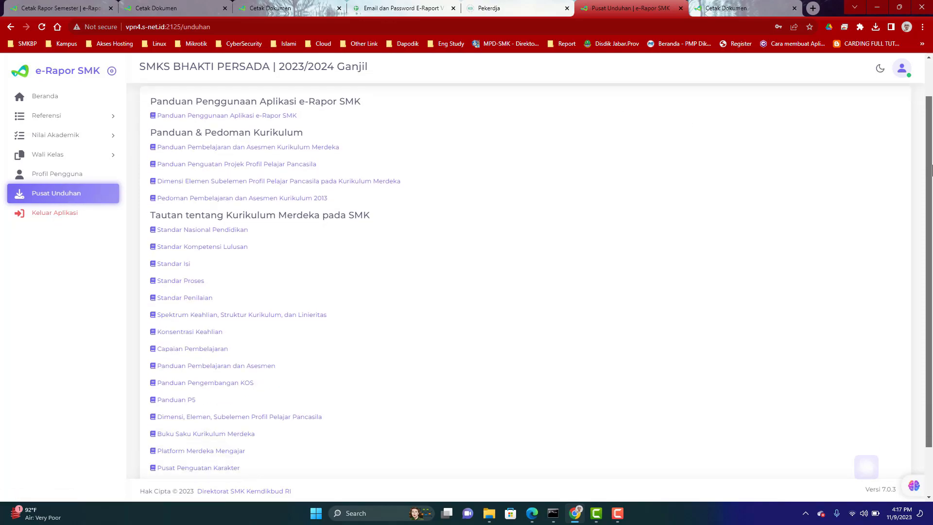
{"action": "scroll", "coordinate": [931, 118], "scroll_direction": "up", "scroll_amount": 2}
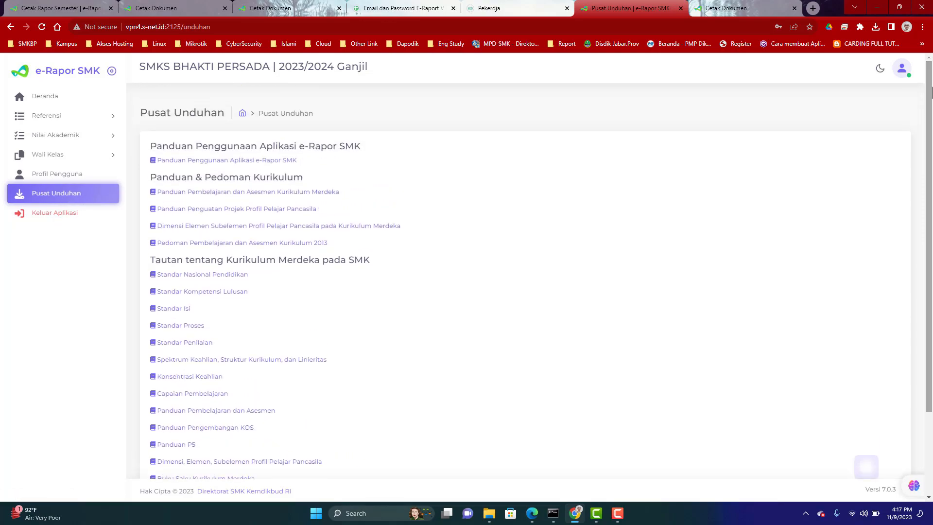